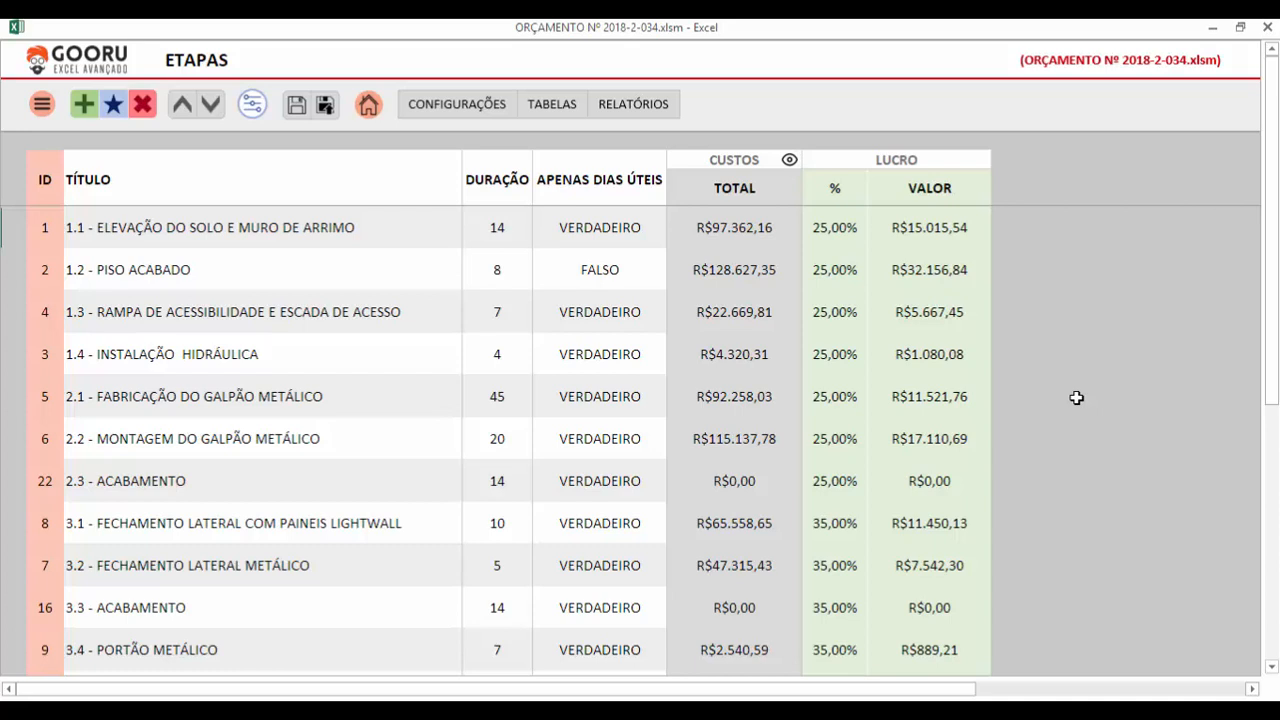
- Open the Materiais table of the budget
{"action": "left_click", "coordinate": [547, 116]}
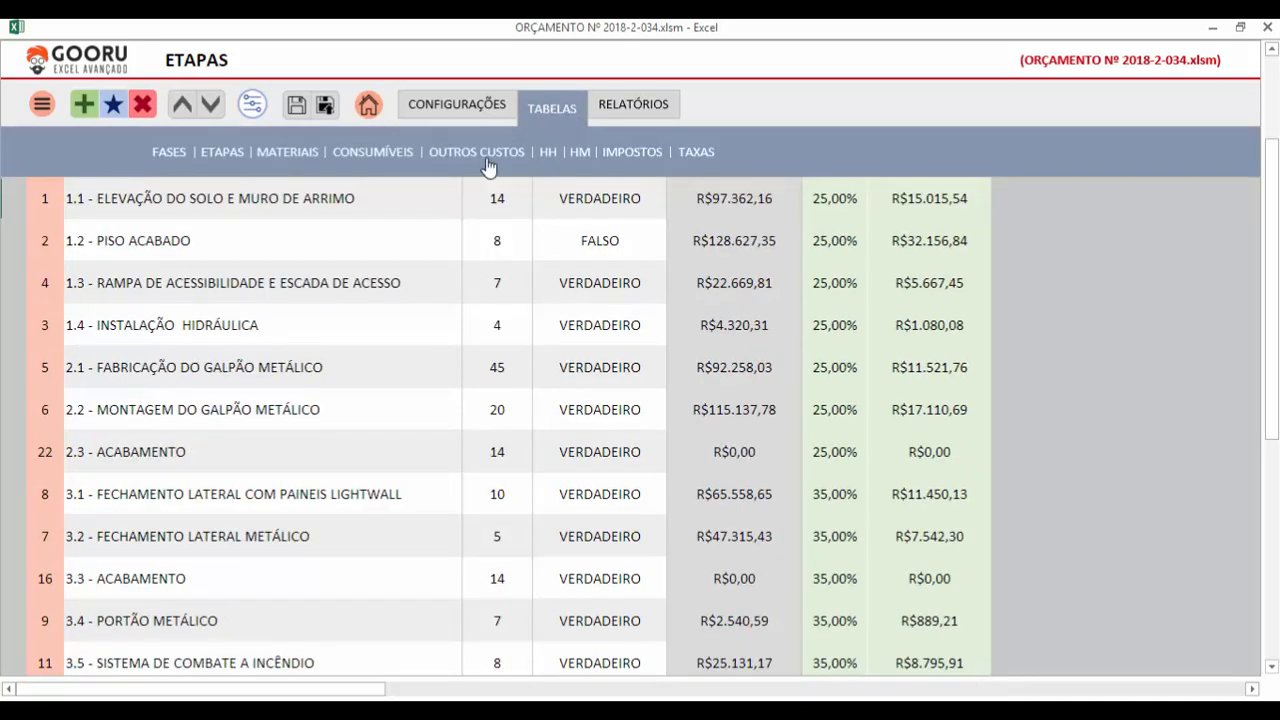
{"action": "left_click", "coordinate": [288, 165]}
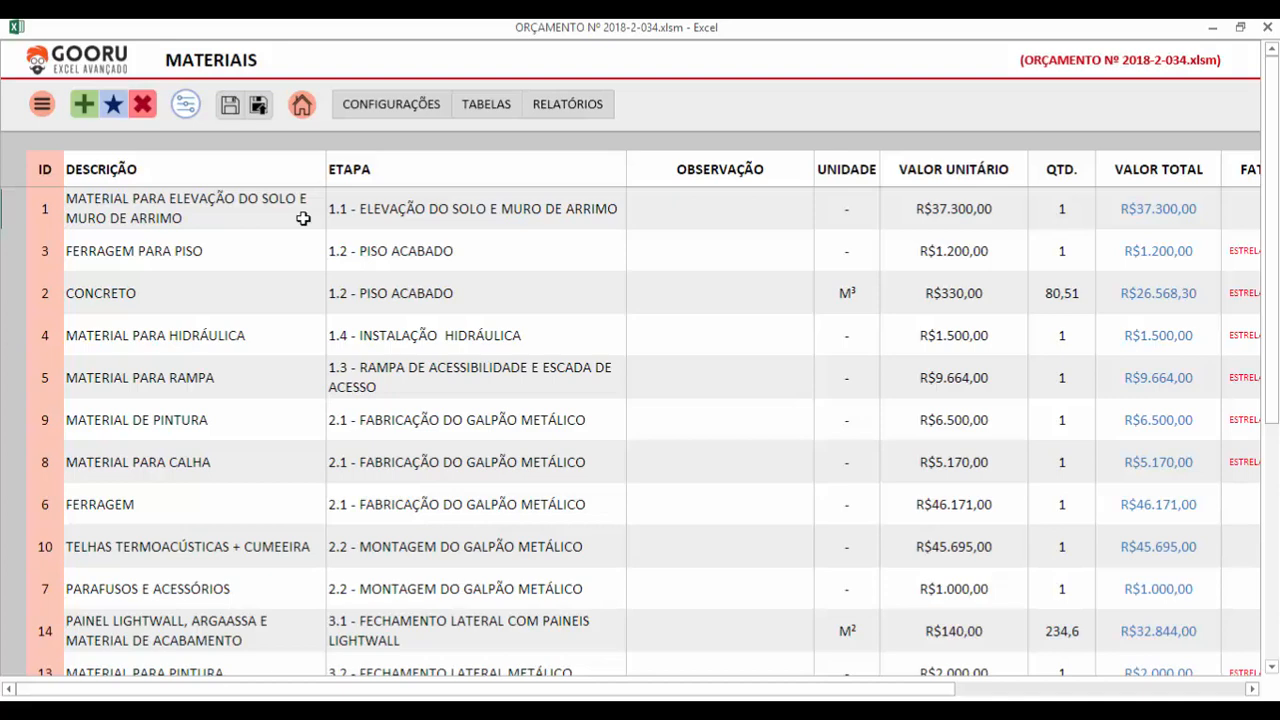
{"action": "left_click_drag", "start_coordinate": [200, 689], "coordinate": [272, 690]}
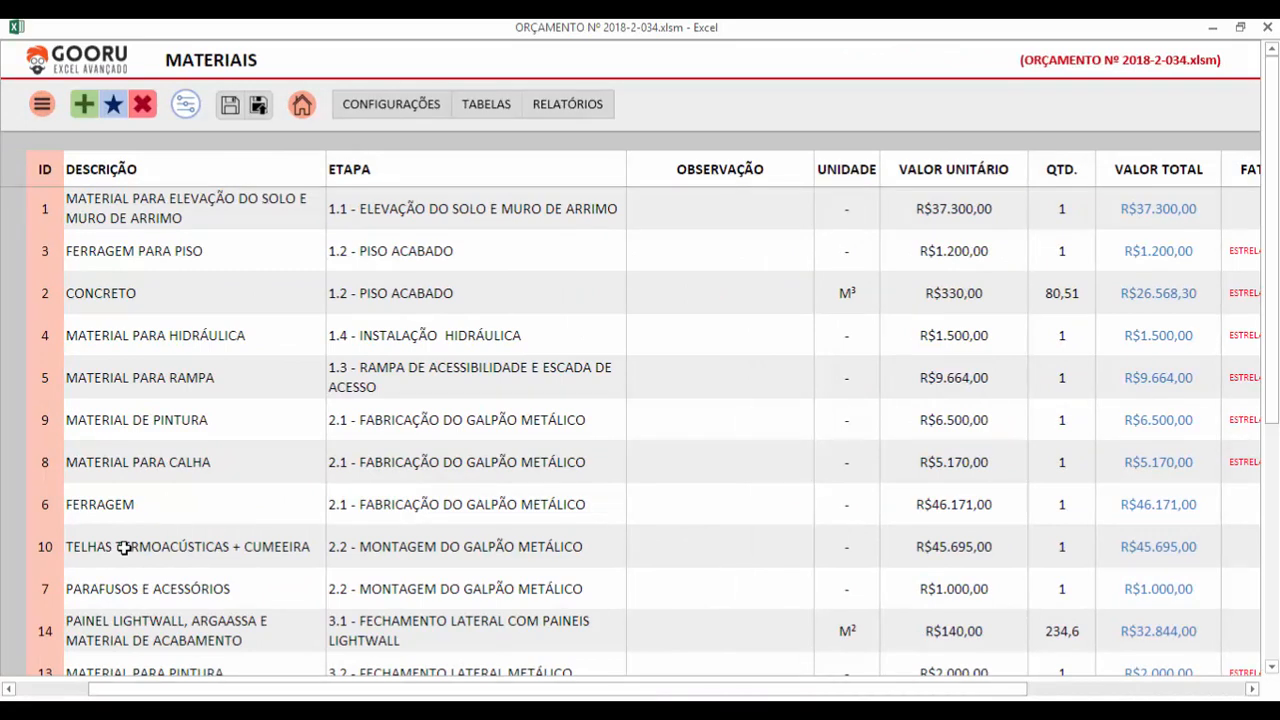
- Examine the Materiais columns from ID and Descrição through Etapa, Observação, Unidade and Valor Unitário
{"action": "left_click", "coordinate": [55, 147]}
{"action": "left_click", "coordinate": [55, 151]}
{"action": "left_click", "coordinate": [49, 153]}
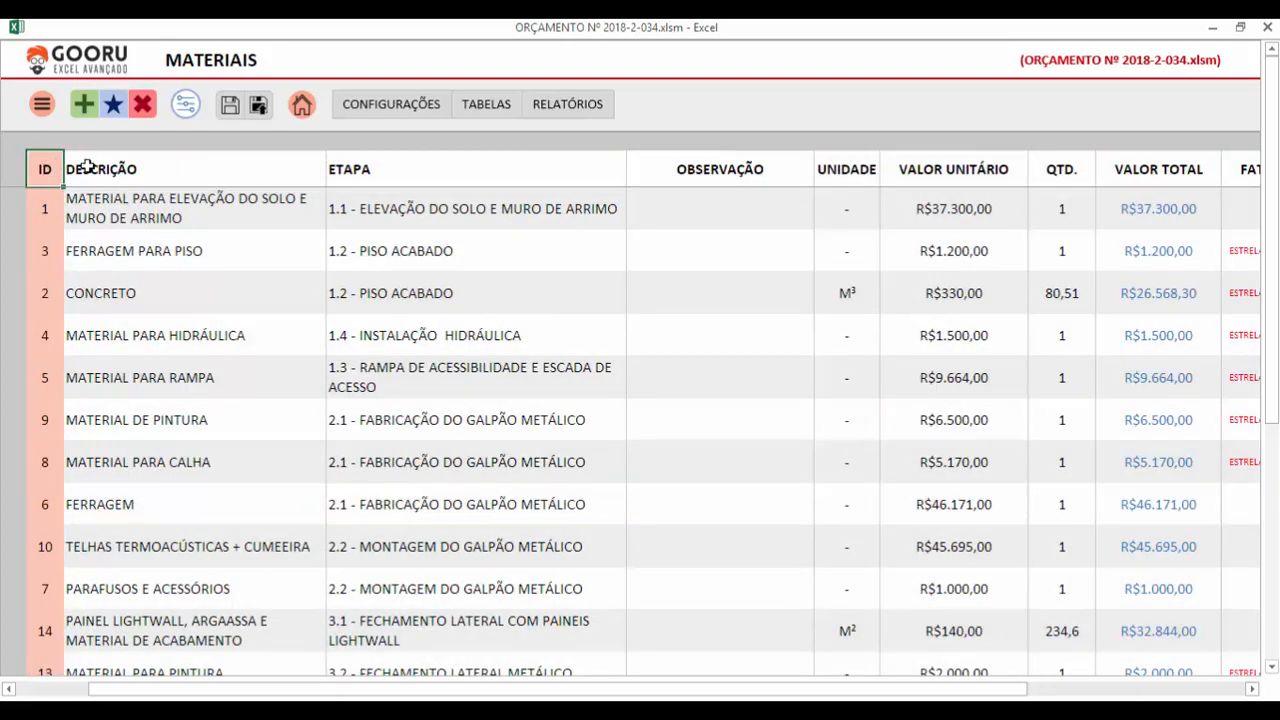
{"action": "key", "text": "Right"}
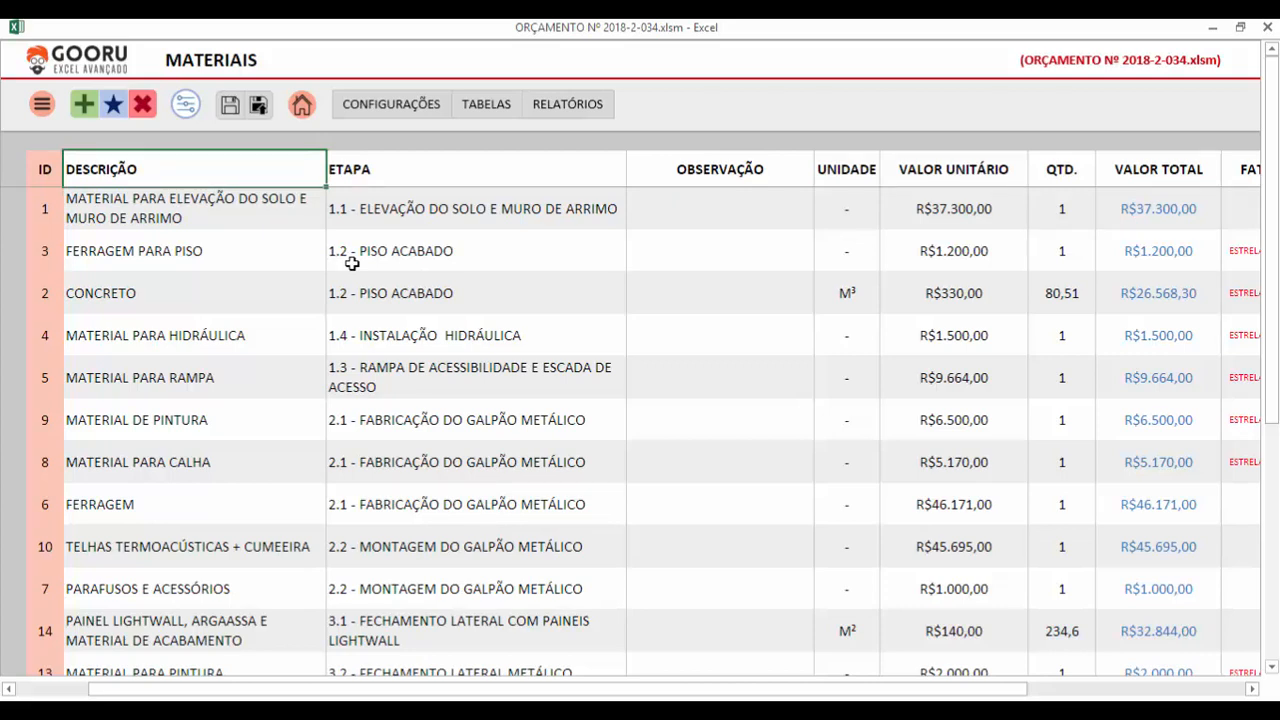
{"action": "left_click", "coordinate": [372, 165]}
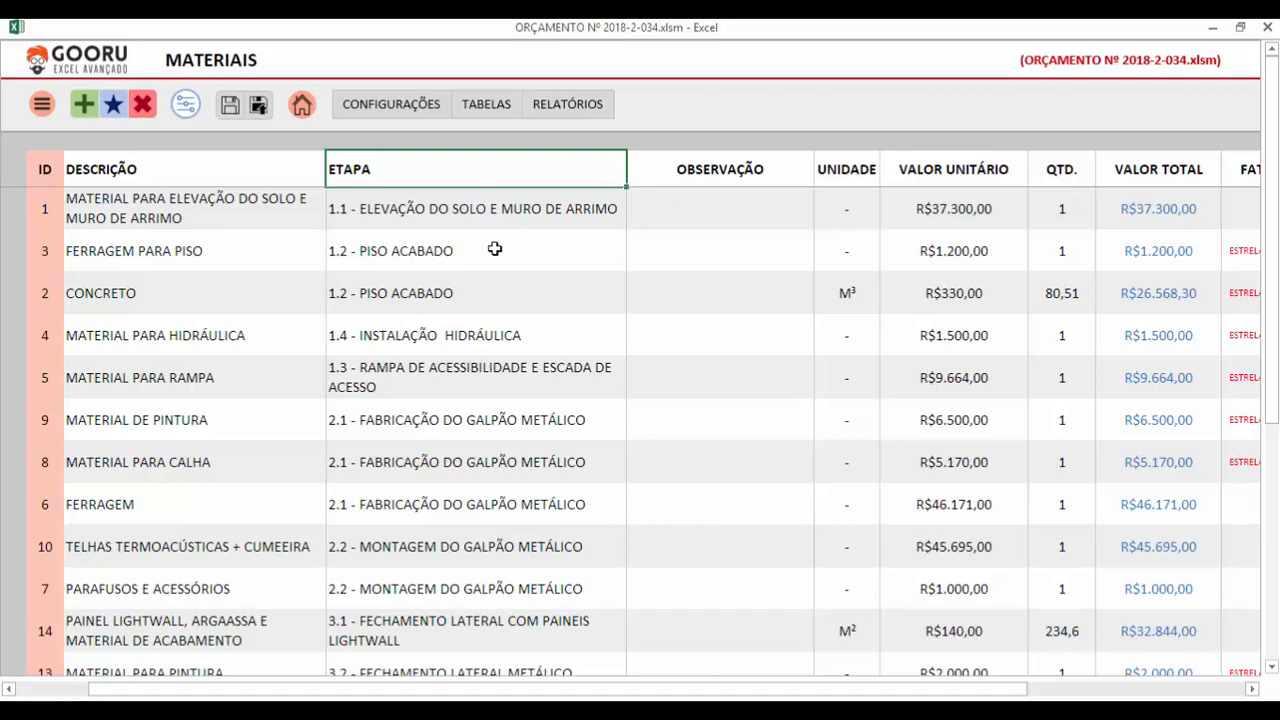
{"action": "left_click", "coordinate": [752, 151]}
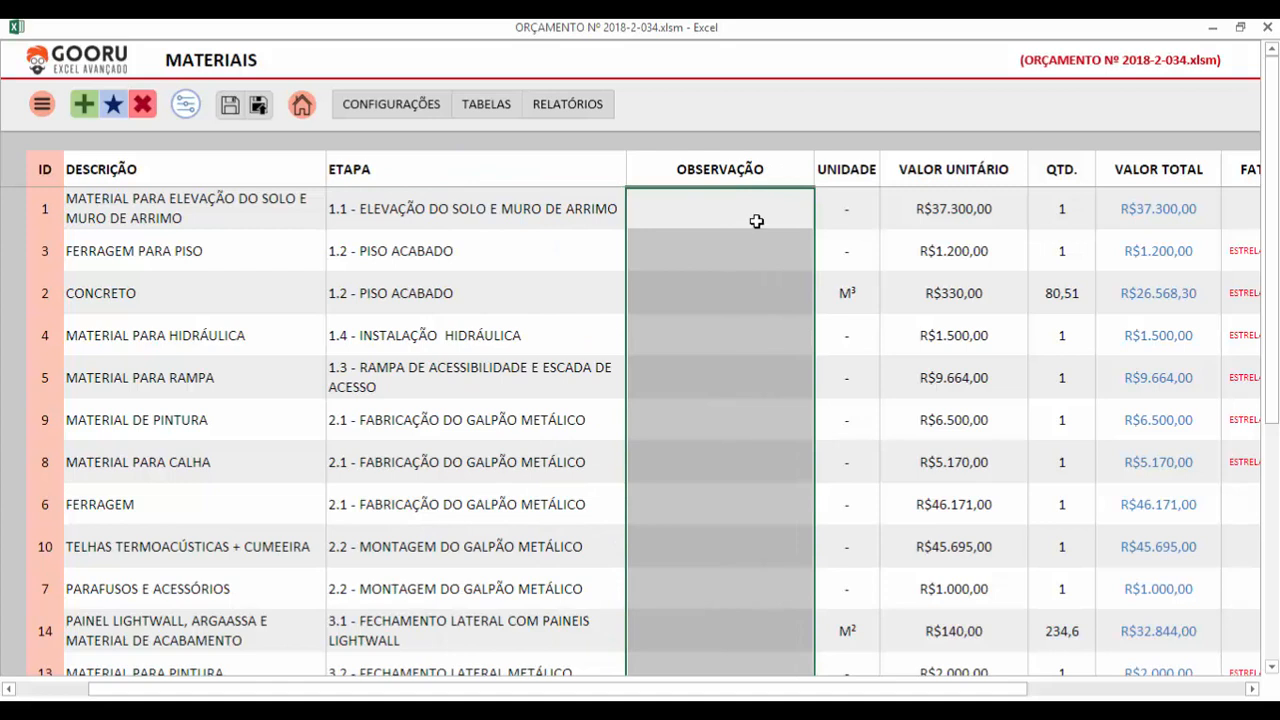
{"action": "left_click", "coordinate": [706, 197]}
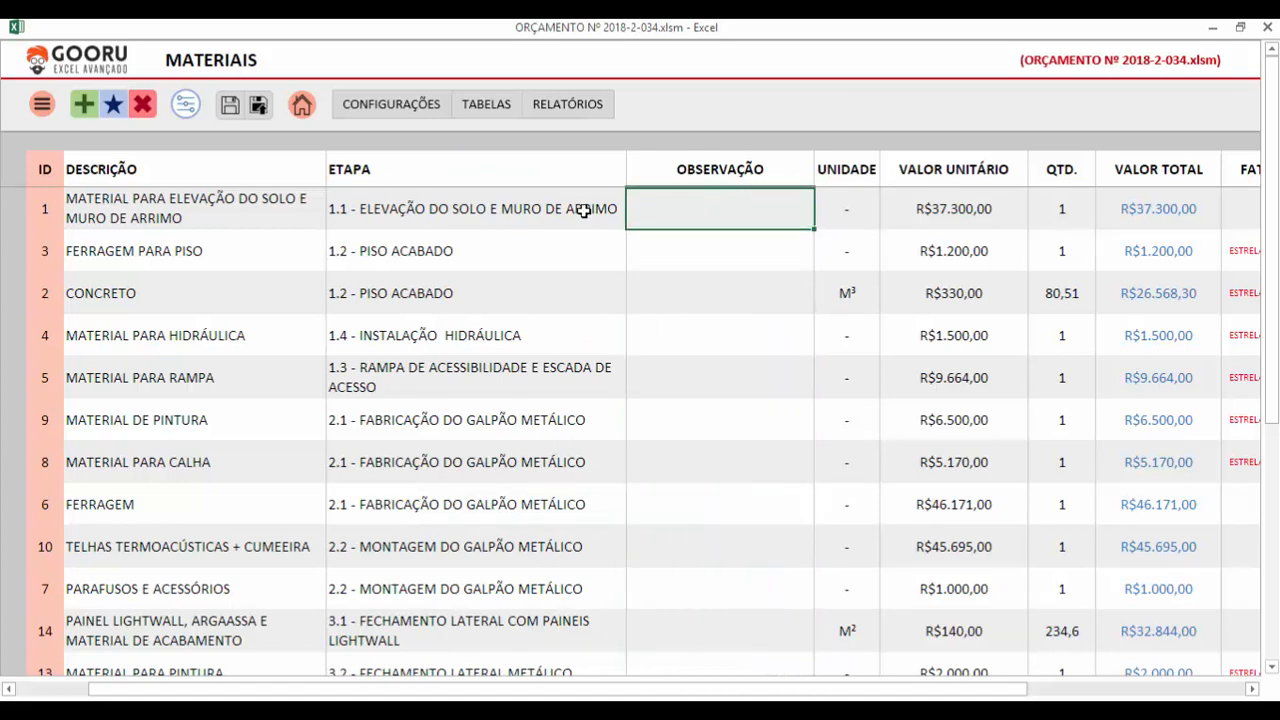
{"action": "left_click", "coordinate": [727, 260]}
{"action": "left_click", "coordinate": [721, 283]}
{"action": "left_click", "coordinate": [724, 250]}
{"action": "left_click", "coordinate": [726, 205]}
{"action": "left_click", "coordinate": [846, 170]}
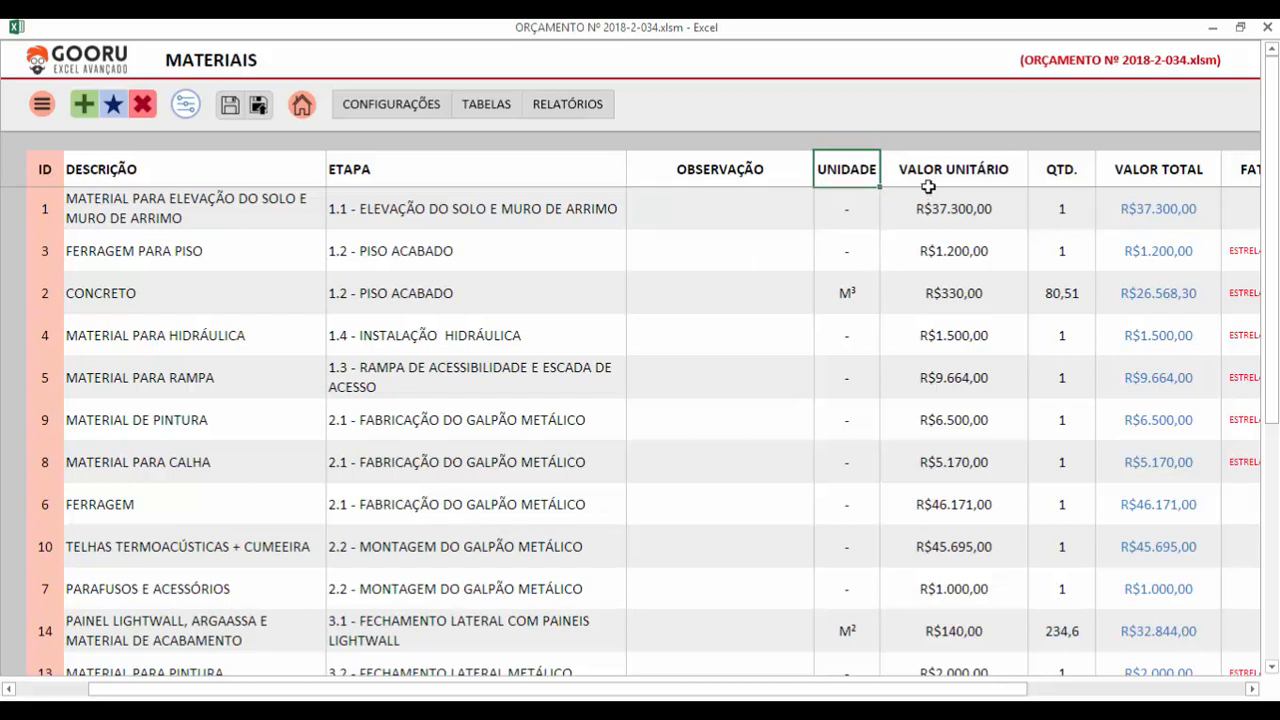
{"action": "left_click", "coordinate": [973, 178]}
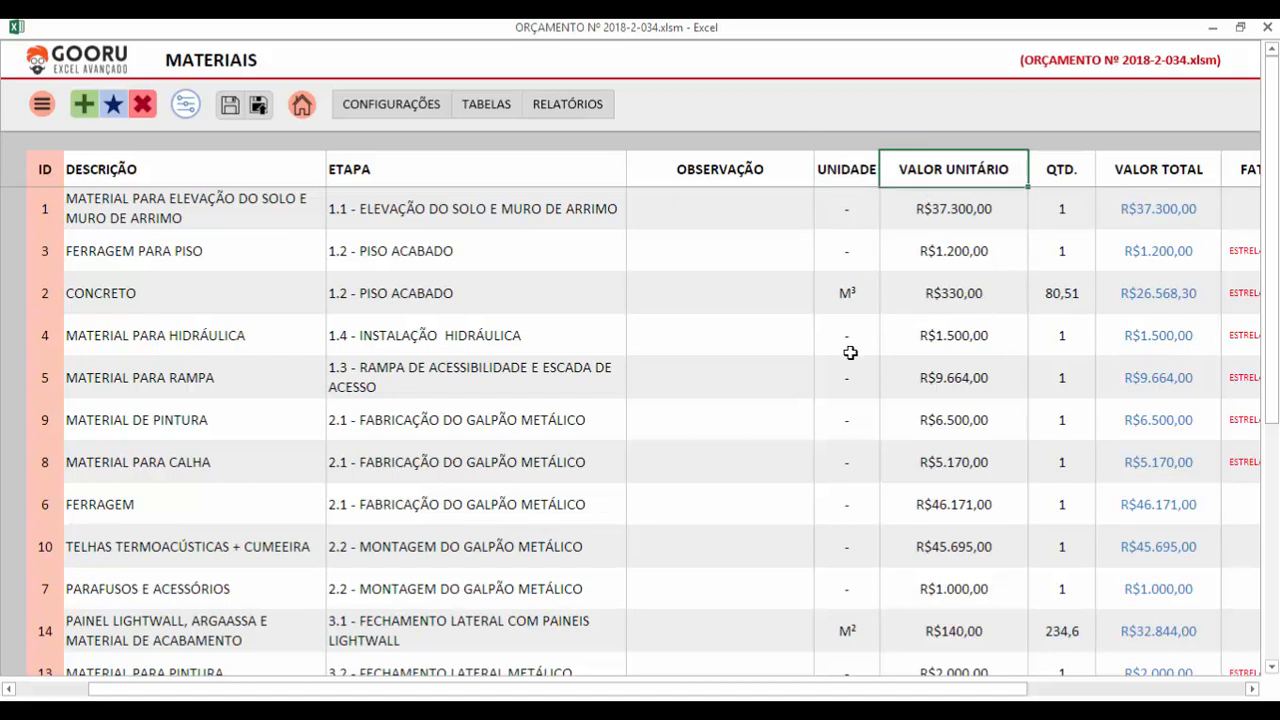
- Examine the Concreto row's stage, unit, unit value, quantity and total value
{"action": "left_click", "coordinate": [849, 291]}
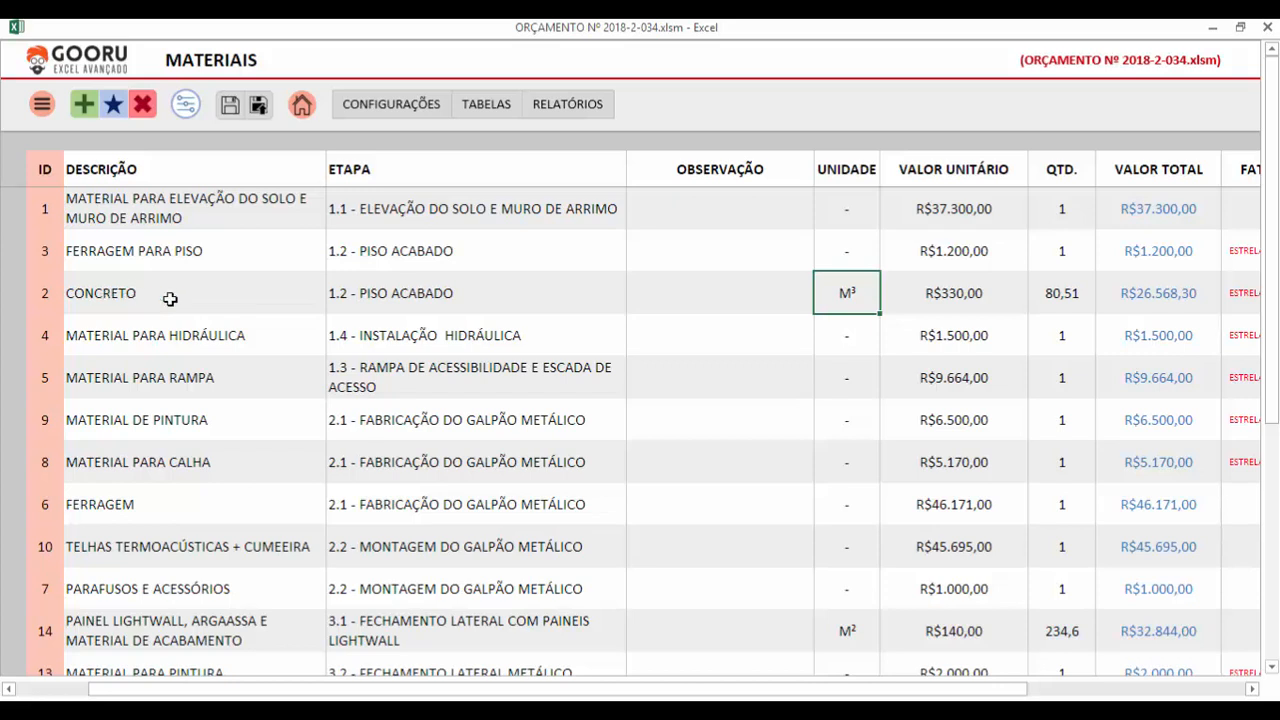
{"action": "left_click", "coordinate": [218, 298]}
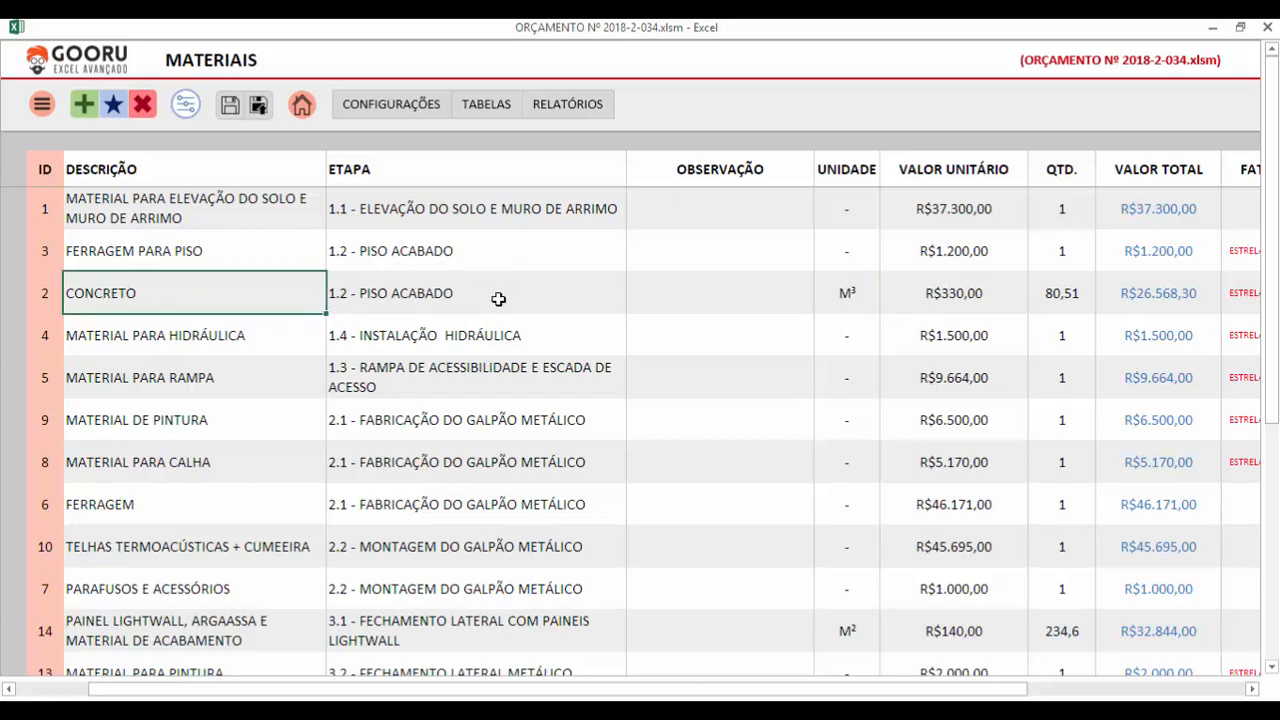
{"action": "left_click", "coordinate": [436, 300]}
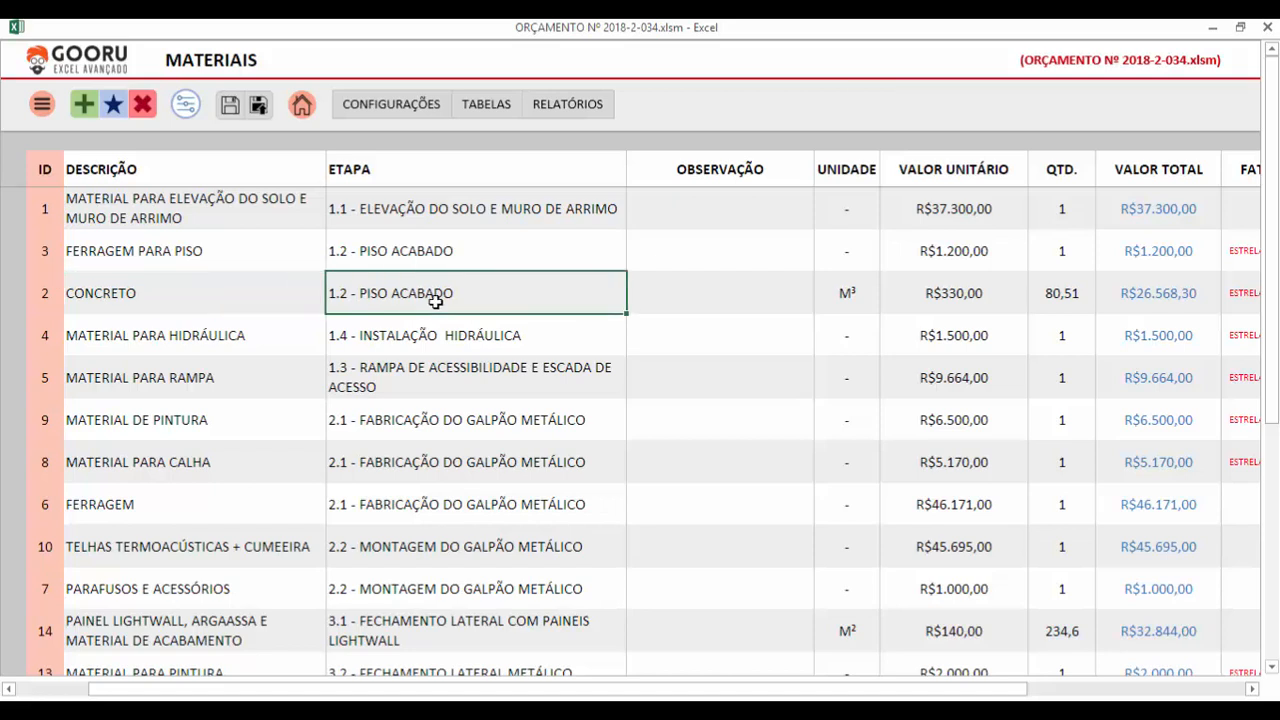
{"action": "key", "text": "Right"}
{"action": "key", "text": "Right"}
{"action": "key", "text": "Right"}
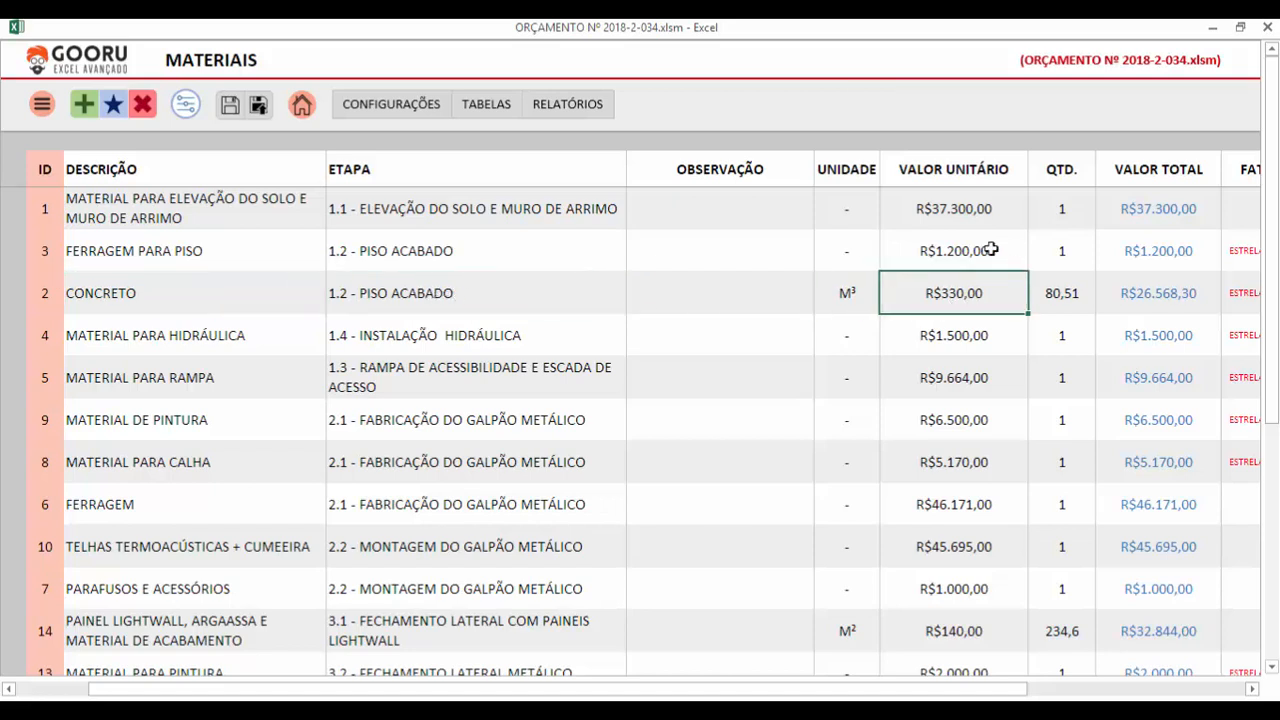
{"action": "left_click", "coordinate": [851, 293]}
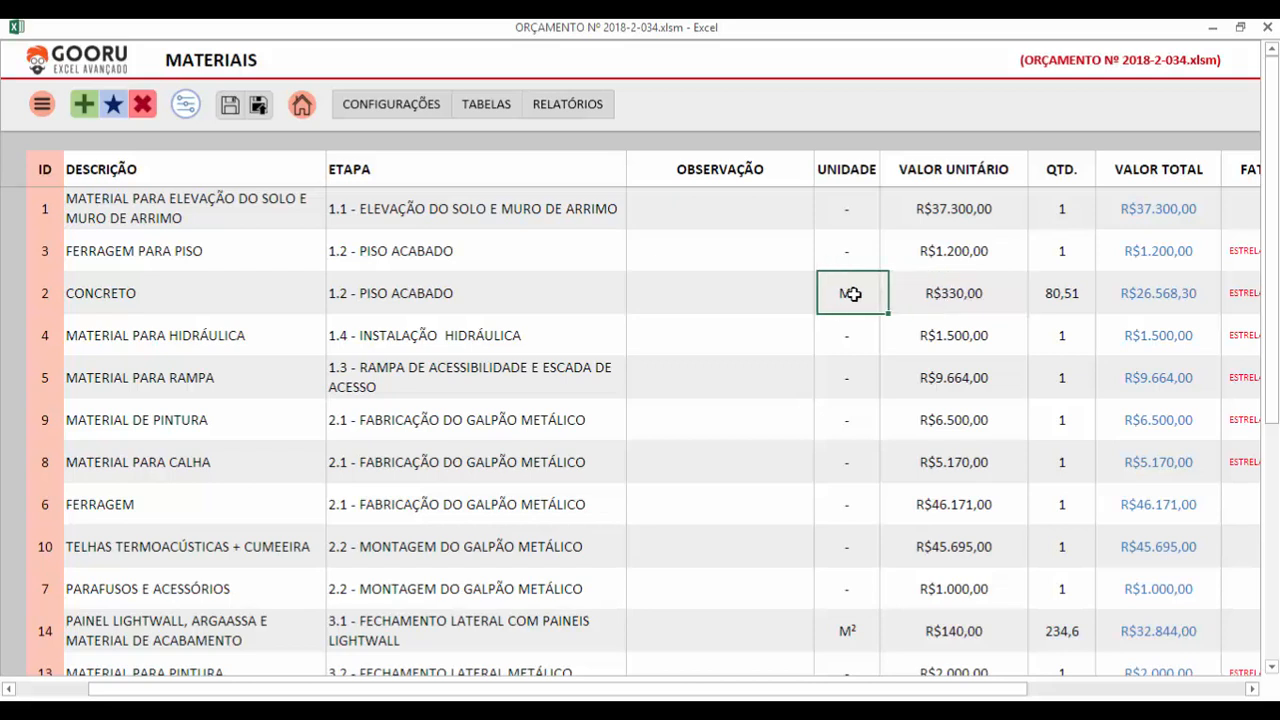
{"action": "left_click", "coordinate": [923, 309]}
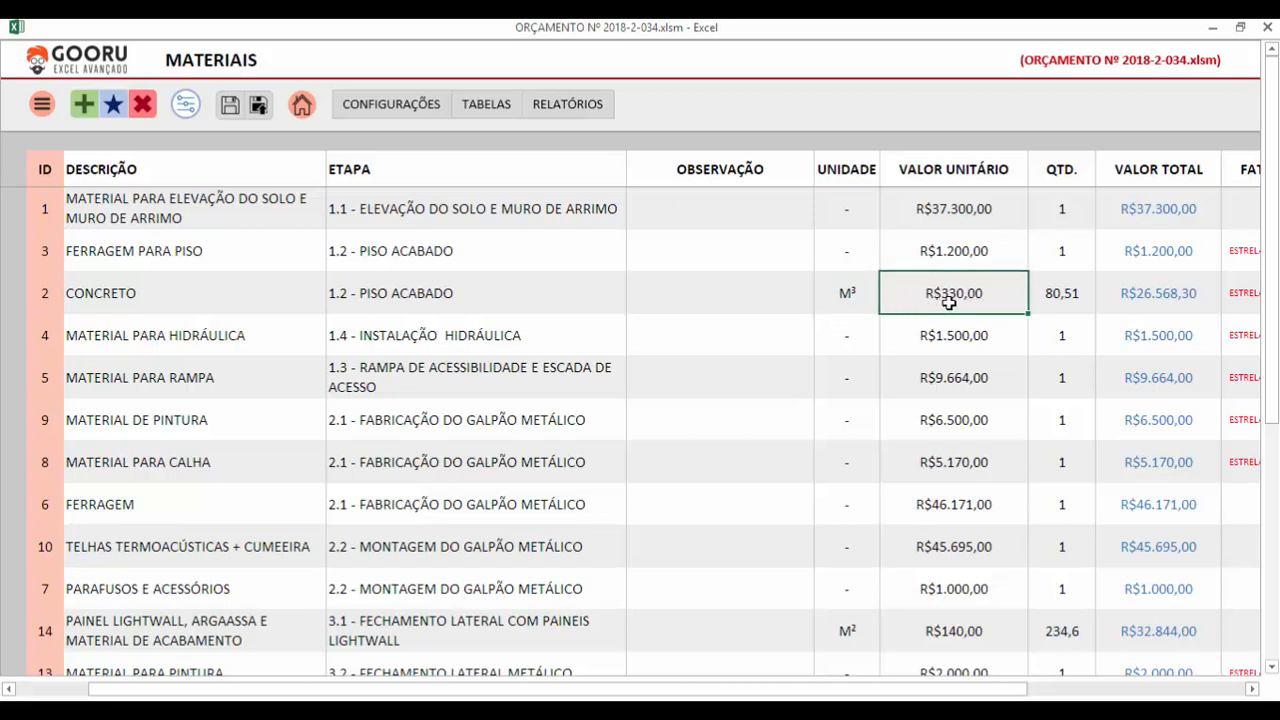
{"action": "left_click", "coordinate": [1085, 305]}
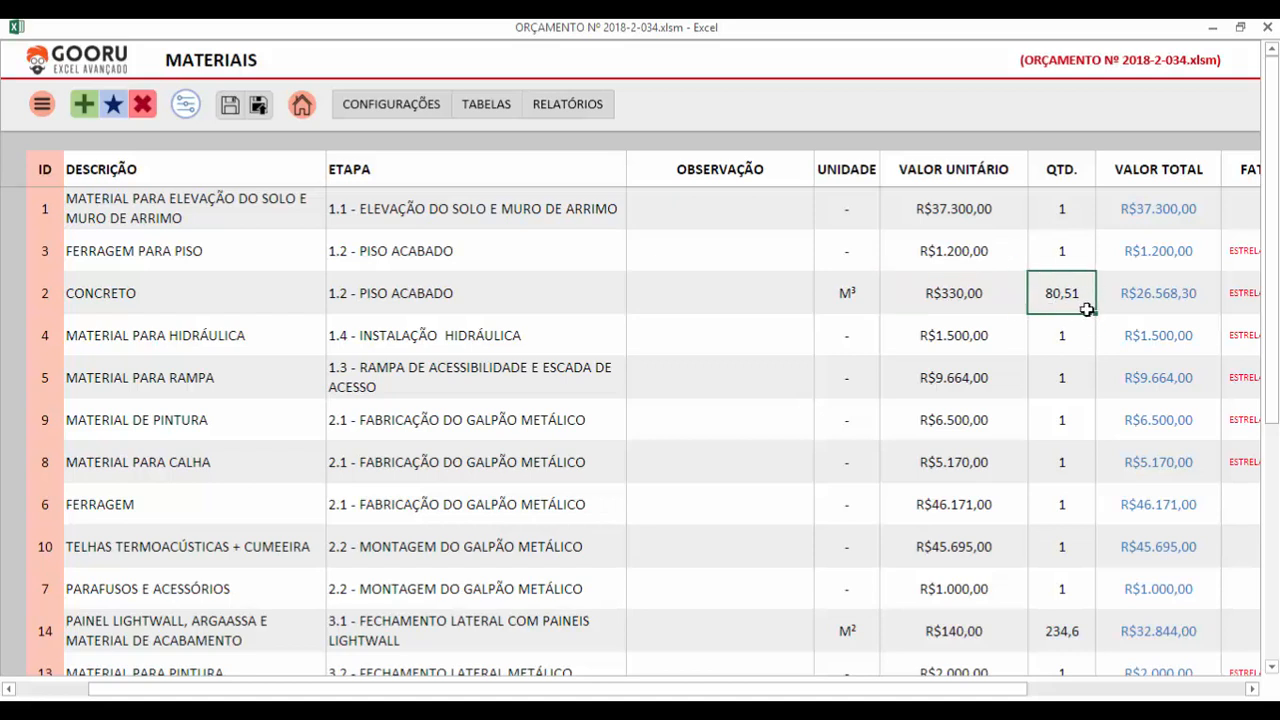
{"action": "left_click", "coordinate": [849, 295]}
{"action": "left_click", "coordinate": [1049, 298]}
{"action": "left_click", "coordinate": [1166, 295]}
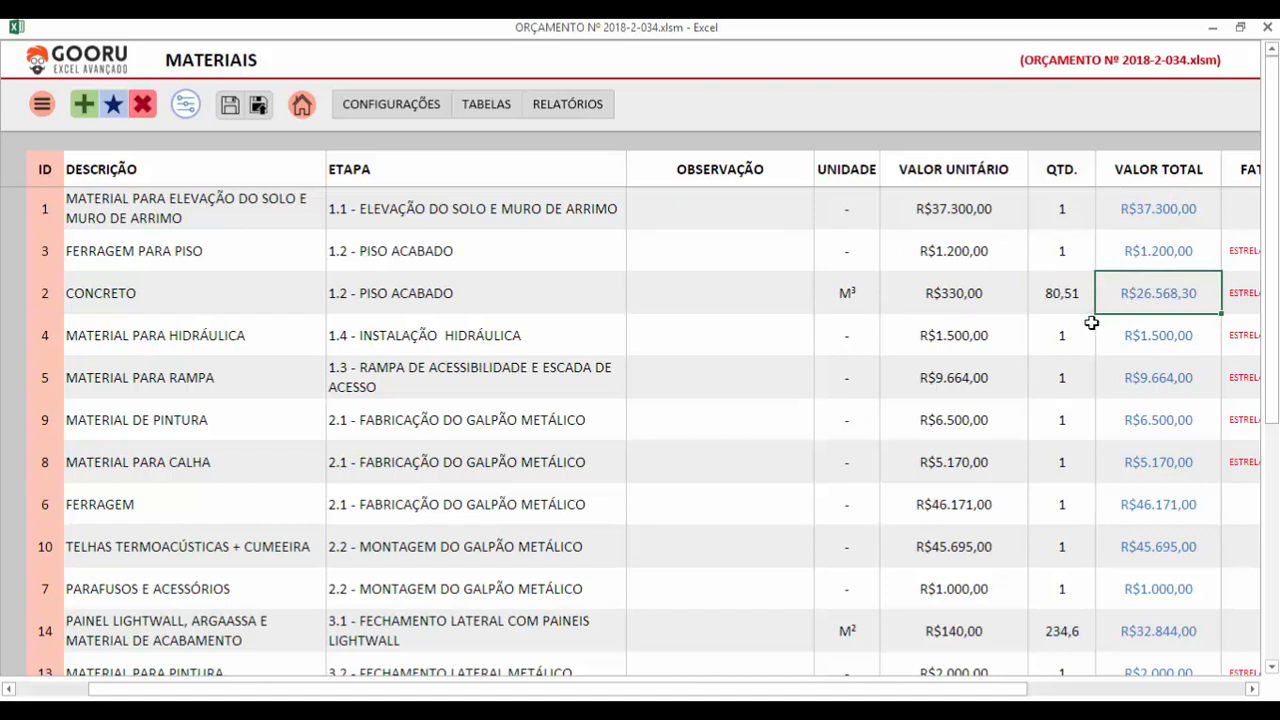
{"action": "left_click", "coordinate": [1072, 298]}
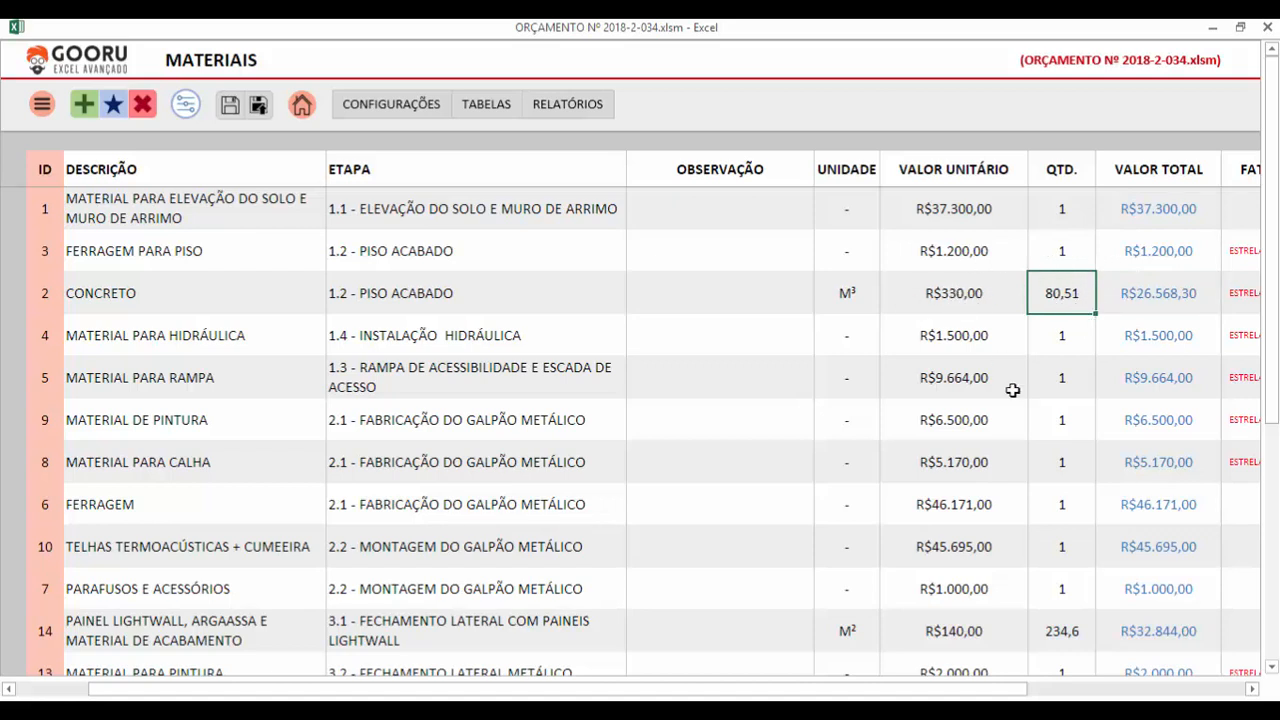
- Examine the Faturamento and Incluir na Entrada columns for the listed materials
{"action": "left_click_drag", "start_coordinate": [968, 692], "coordinate": [1195, 690]}
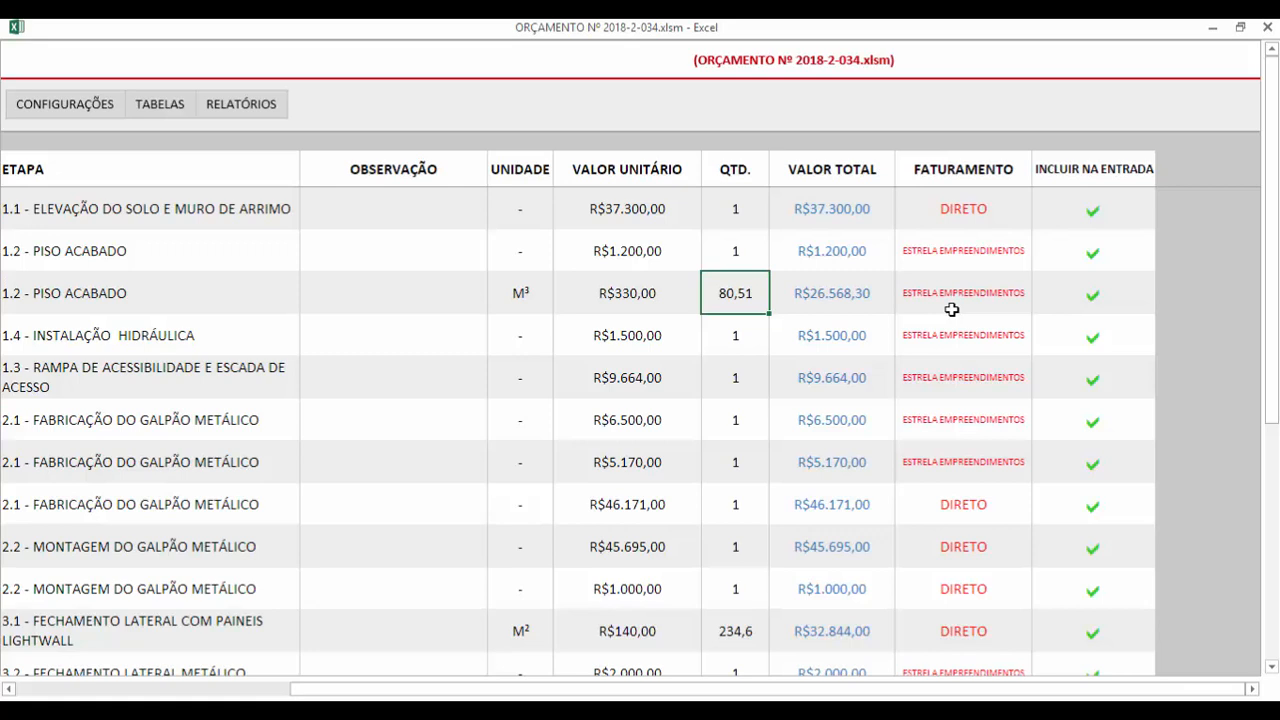
{"action": "scroll", "coordinate": [1093, 331], "scroll_direction": "down", "scroll_amount": 6}
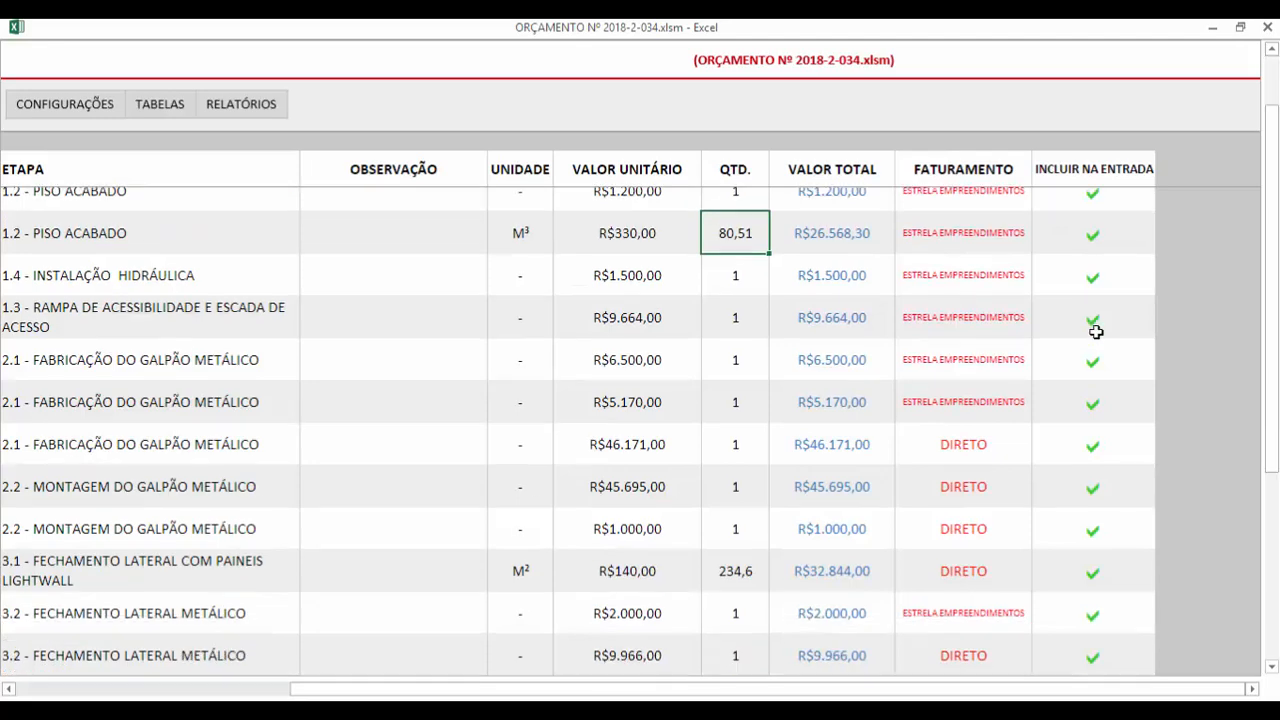
{"action": "scroll", "coordinate": [1094, 331], "scroll_direction": "up", "scroll_amount": 6}
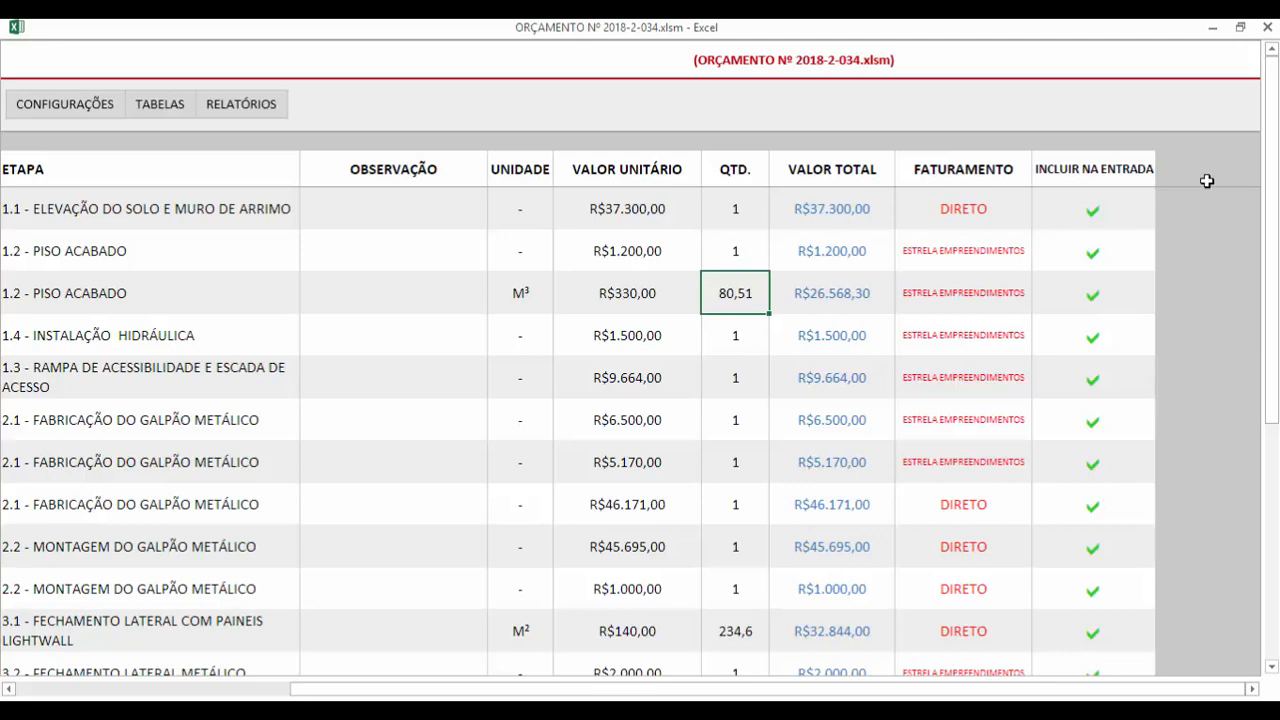
{"action": "scroll", "coordinate": [1107, 305], "scroll_direction": "down", "scroll_amount": 2}
{"action": "scroll", "coordinate": [1100, 429], "scroll_direction": "up", "scroll_amount": 2}
{"action": "left_click_drag", "start_coordinate": [834, 695], "coordinate": [490, 695]}
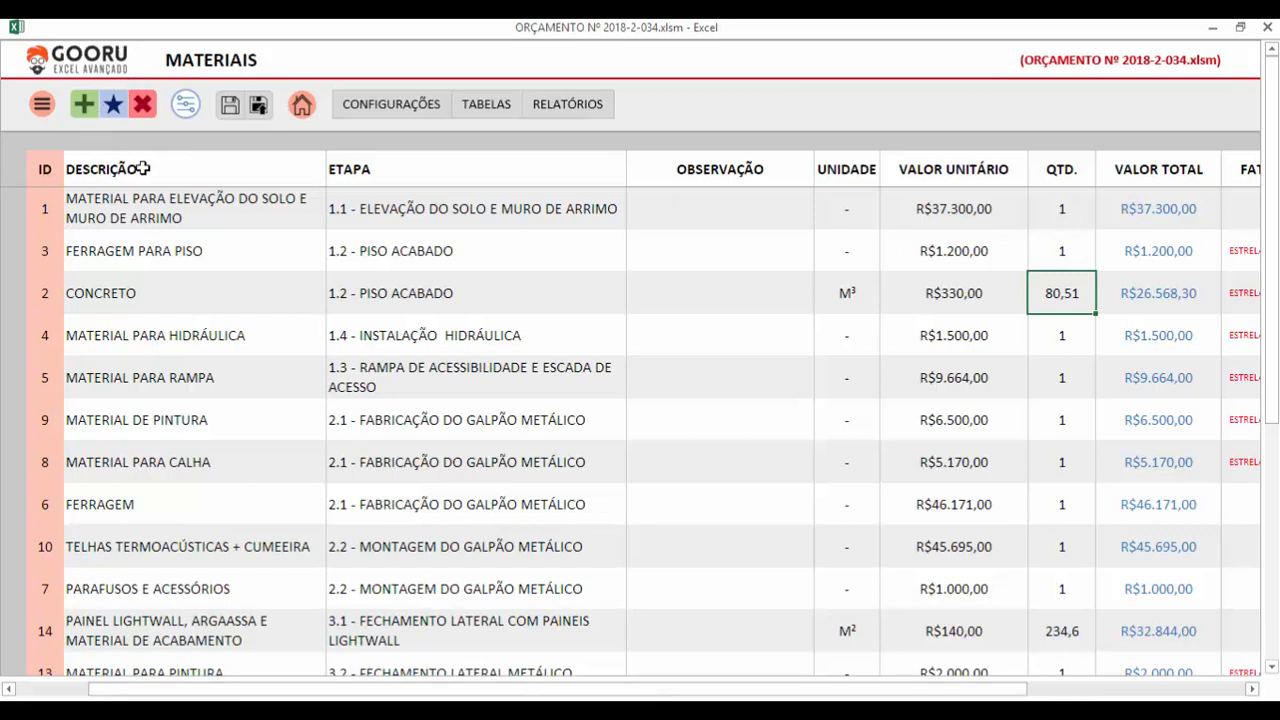
- Start registering a new material under phase 1ª FASE - OBRA CIVIL and stage 1.2 - PISO ACABADO
{"action": "left_click", "coordinate": [83, 108]}
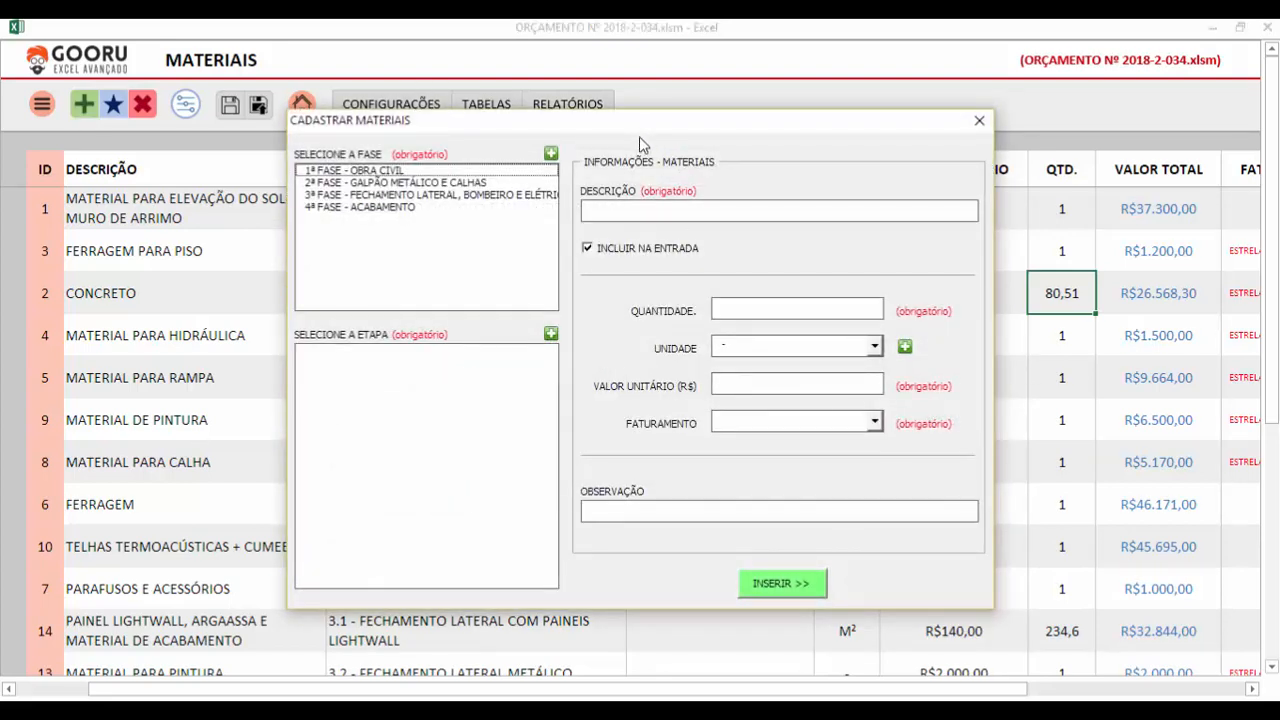
{"action": "left_click_drag", "start_coordinate": [645, 130], "coordinate": [687, 136]}
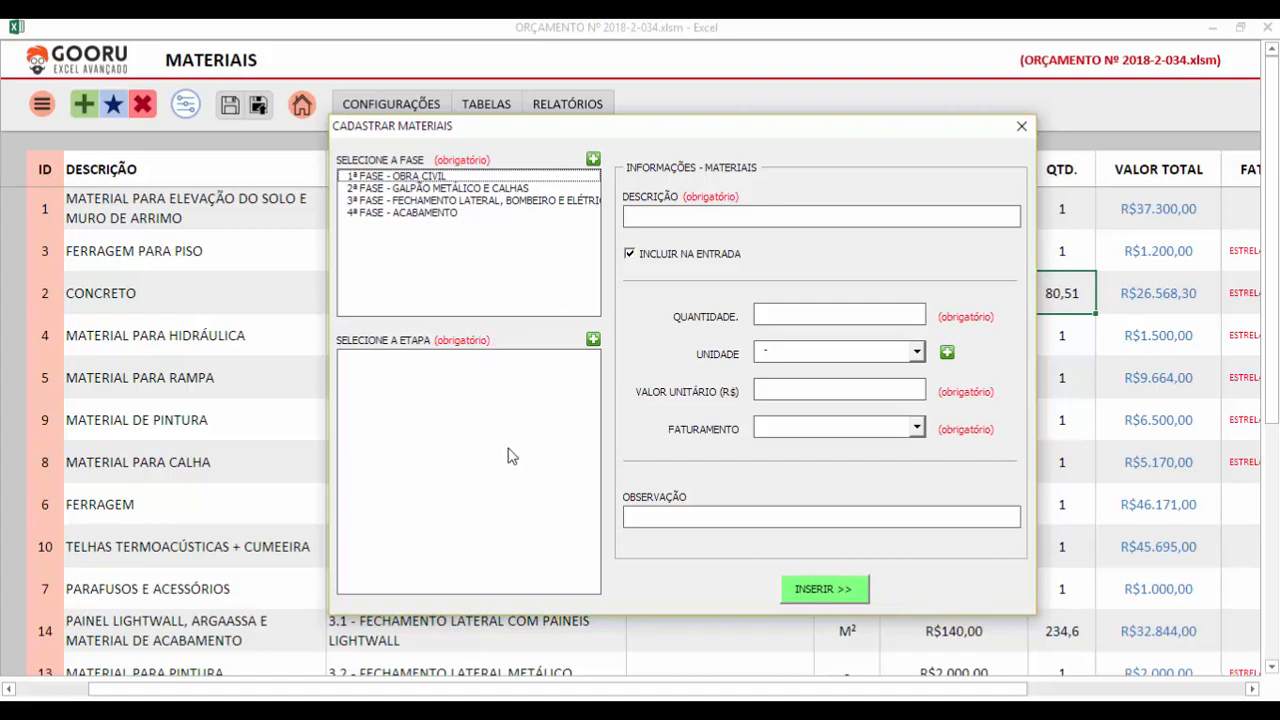
{"action": "left_click_drag", "start_coordinate": [593, 126], "coordinate": [585, 110]}
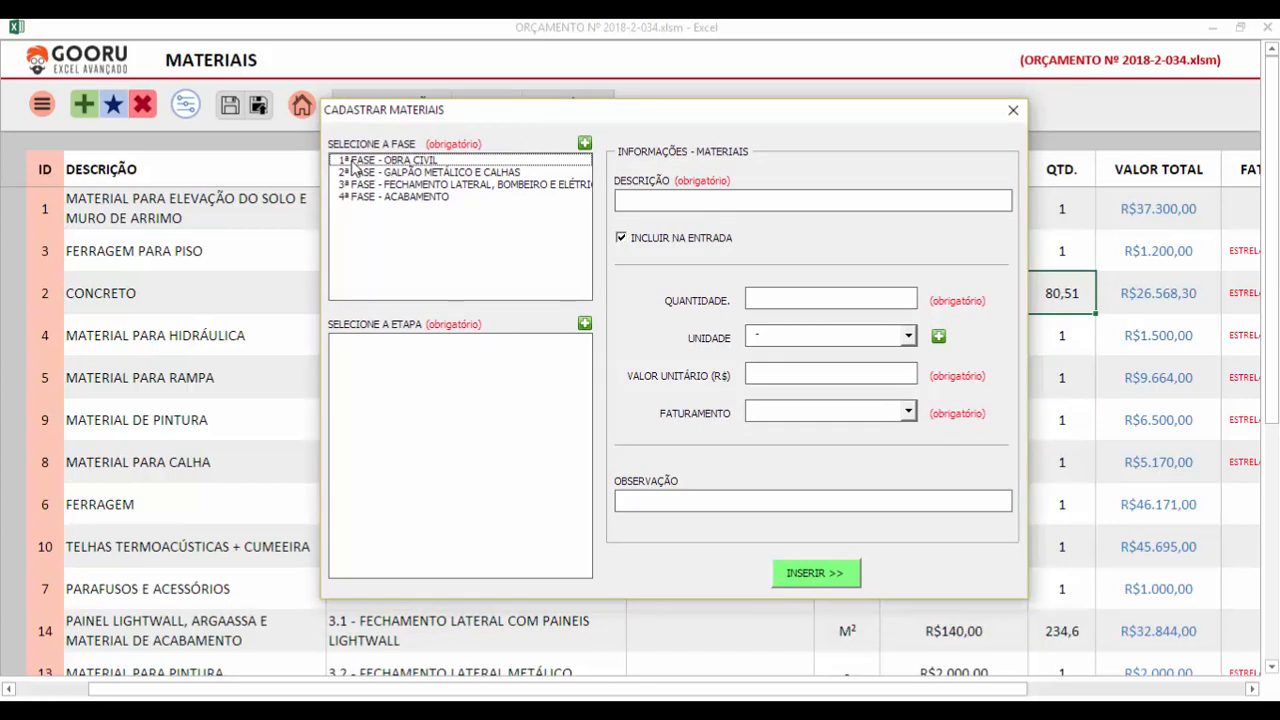
{"action": "left_click", "coordinate": [354, 162]}
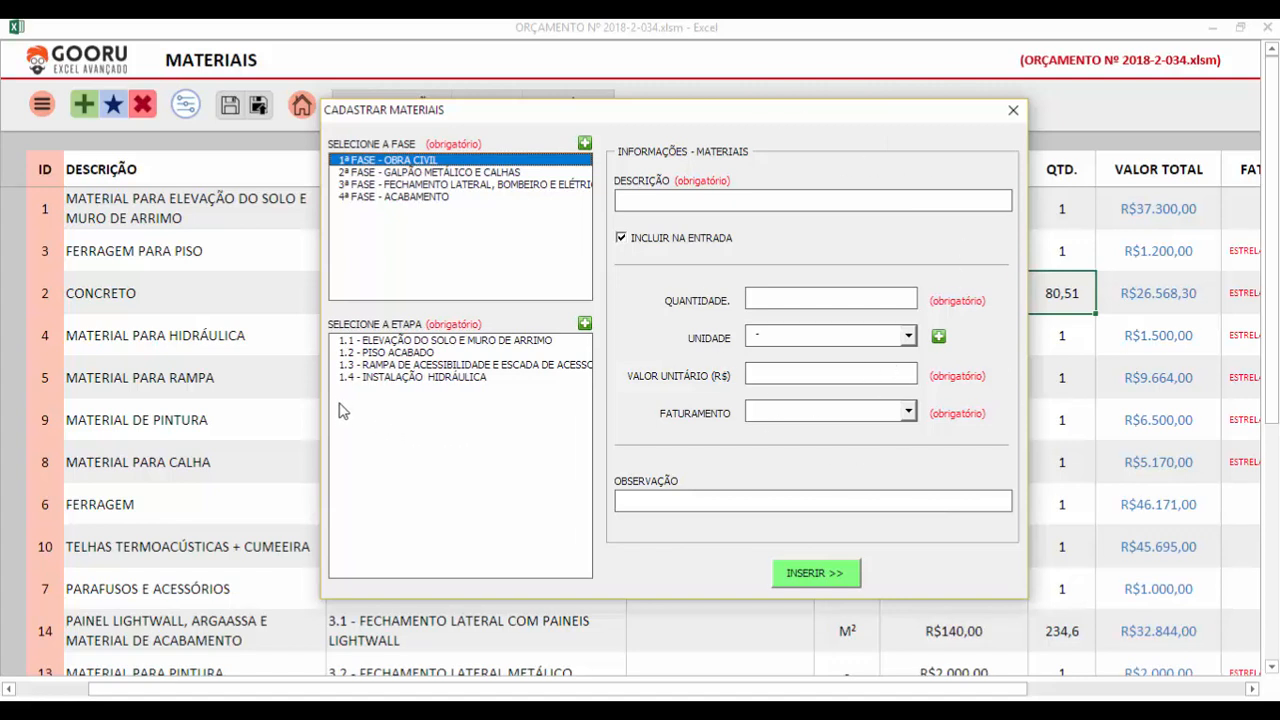
{"action": "left_click", "coordinate": [378, 353]}
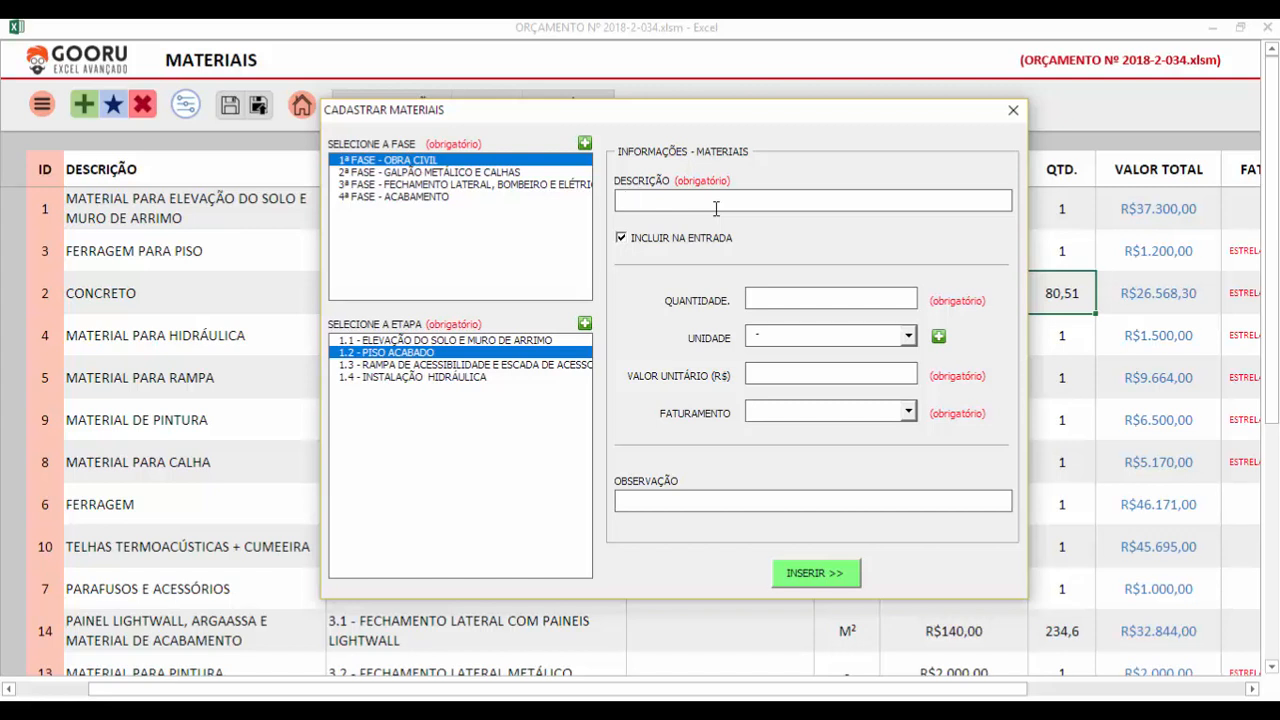
- Enter the description CERÂMICAS 1x1 and quantity 300 for the new material, with Incluir na Entrada disabled
{"action": "type", "text": "CERANMICA"}
{"action": "key", "text": "BackSpace"}
{"action": "key", "text": "BackSpace"}
{"action": "type", "text": "Â"}
{"action": "left_click", "coordinate": [641, 245]}
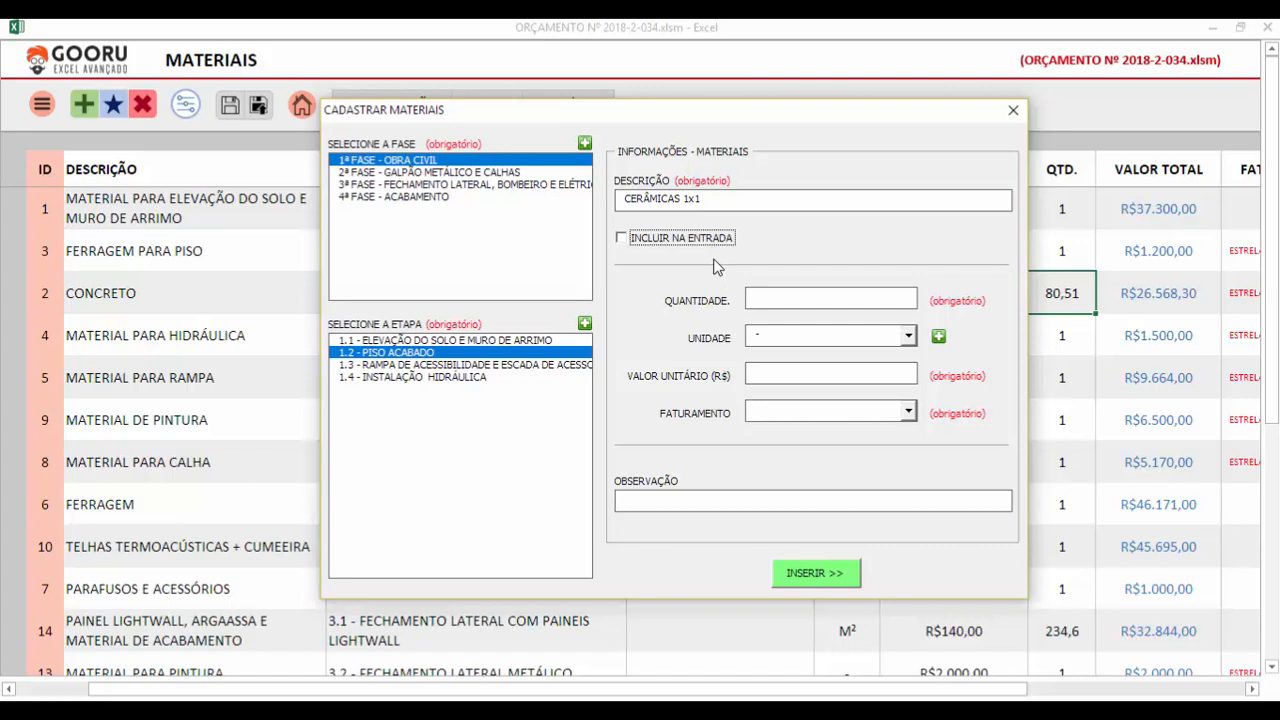
{"action": "left_click", "coordinate": [792, 292]}
- Check the available units for the material and register M² as a new unit of measure
{"action": "left_click", "coordinate": [909, 337]}
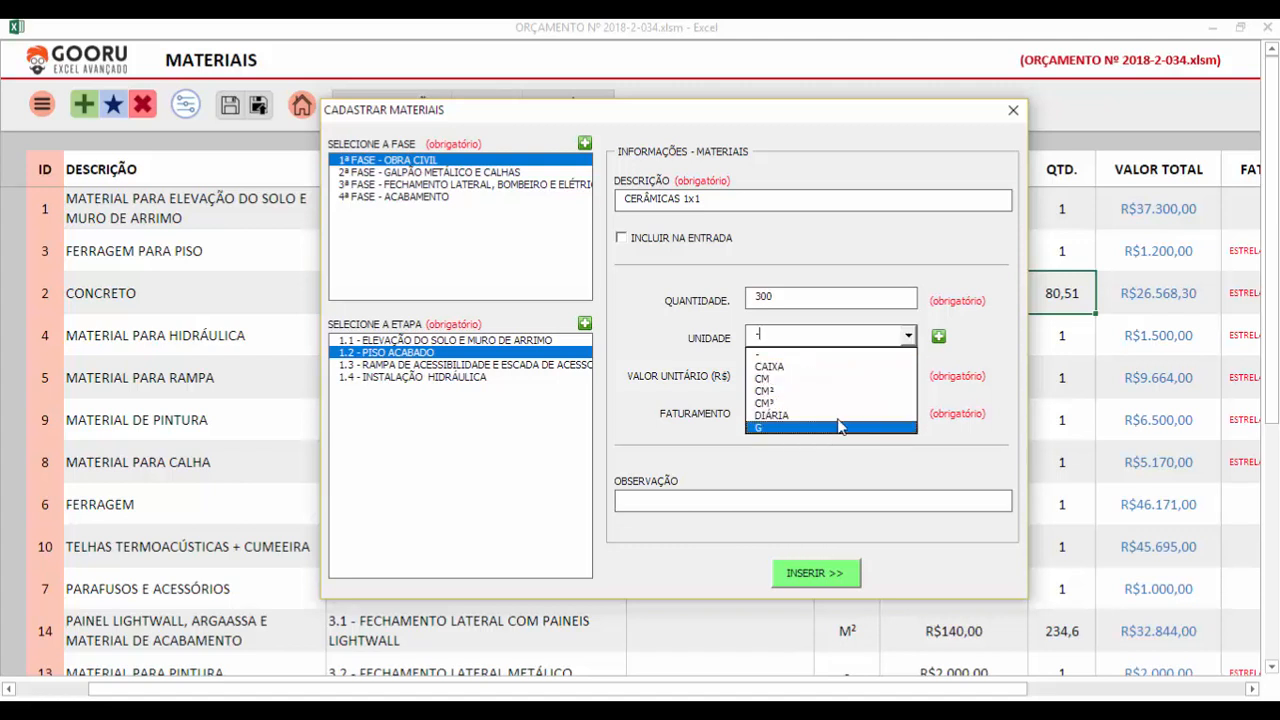
{"action": "left_click", "coordinate": [840, 332]}
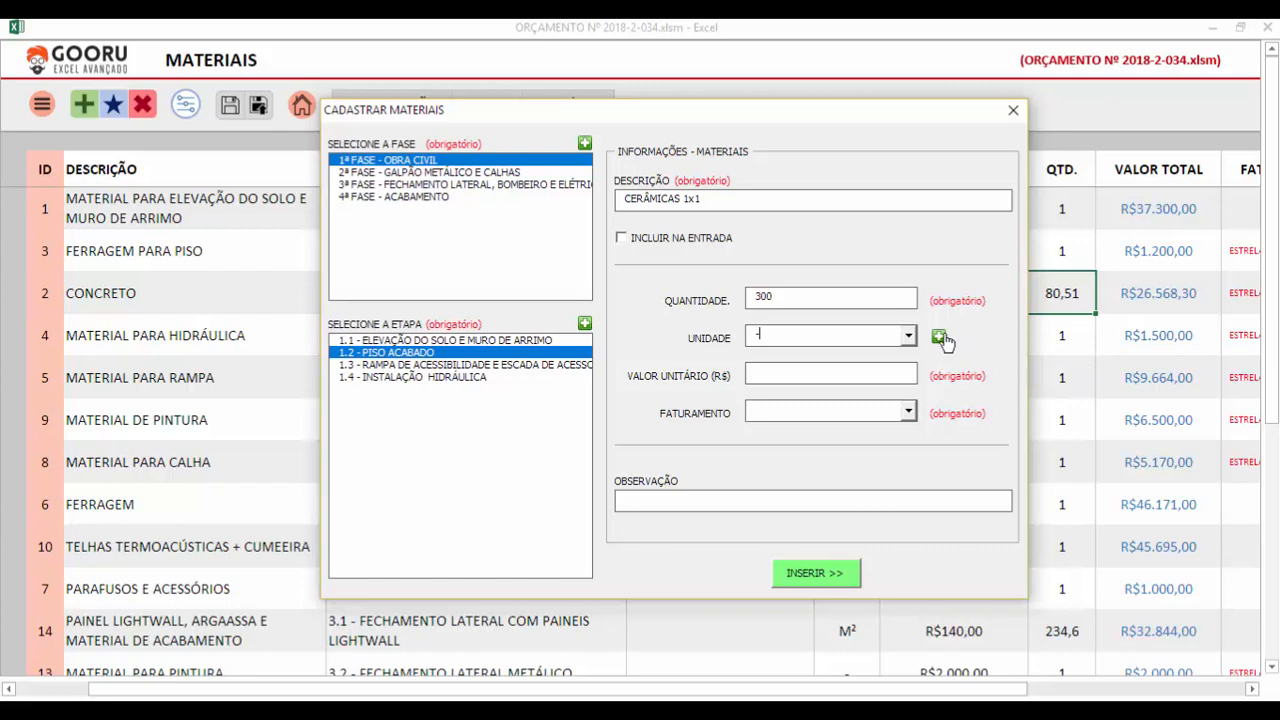
{"action": "left_click", "coordinate": [940, 338]}
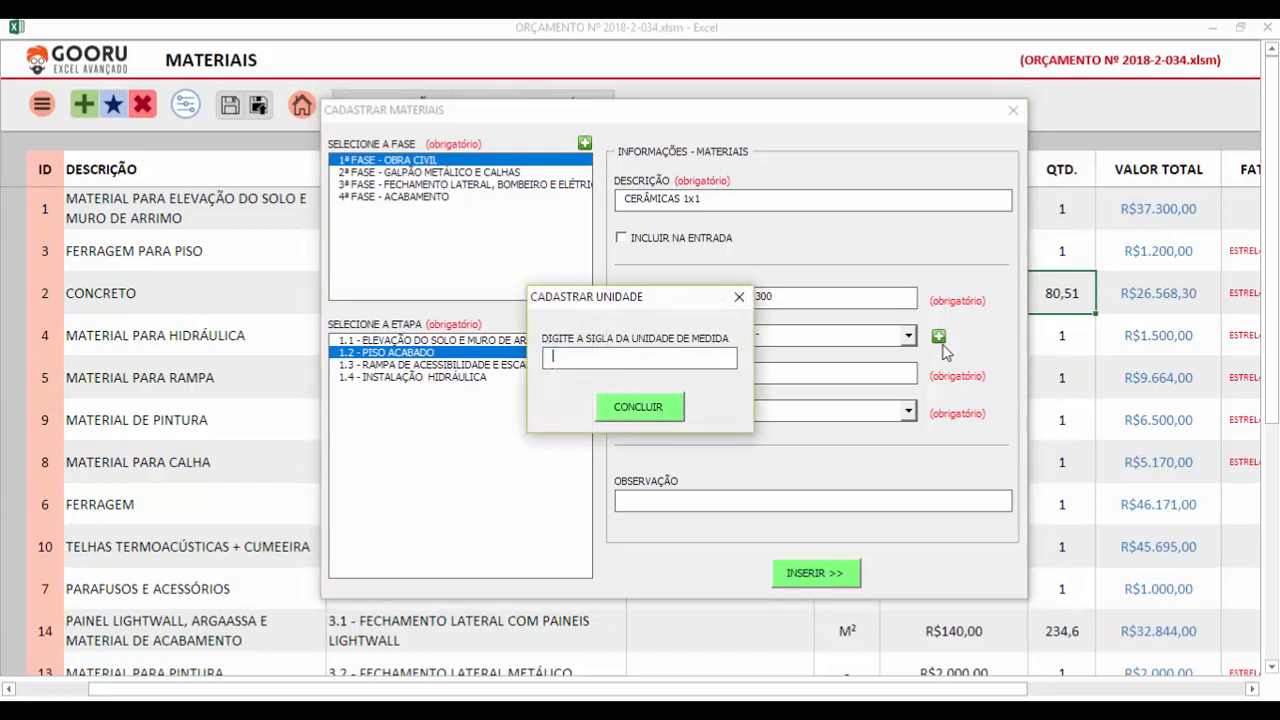
{"action": "left_click_drag", "start_coordinate": [636, 304], "coordinate": [736, 409]}
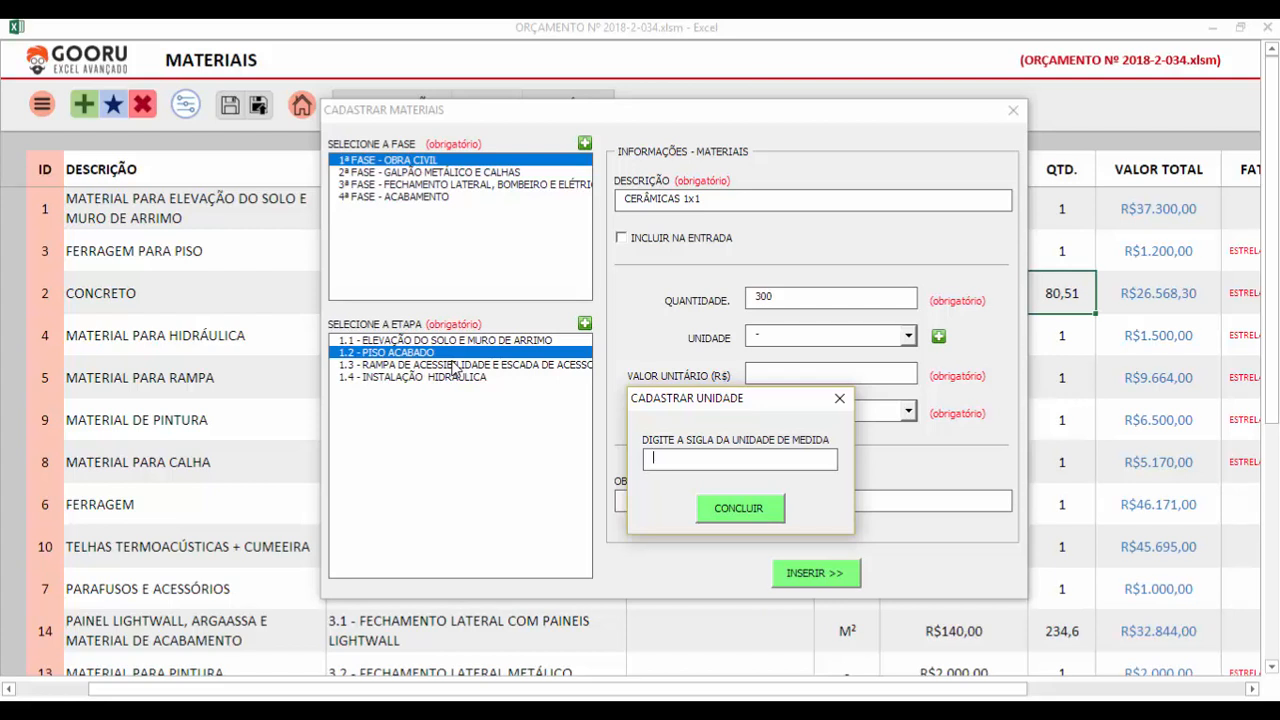
{"action": "left_click_drag", "start_coordinate": [724, 407], "coordinate": [680, 298]}
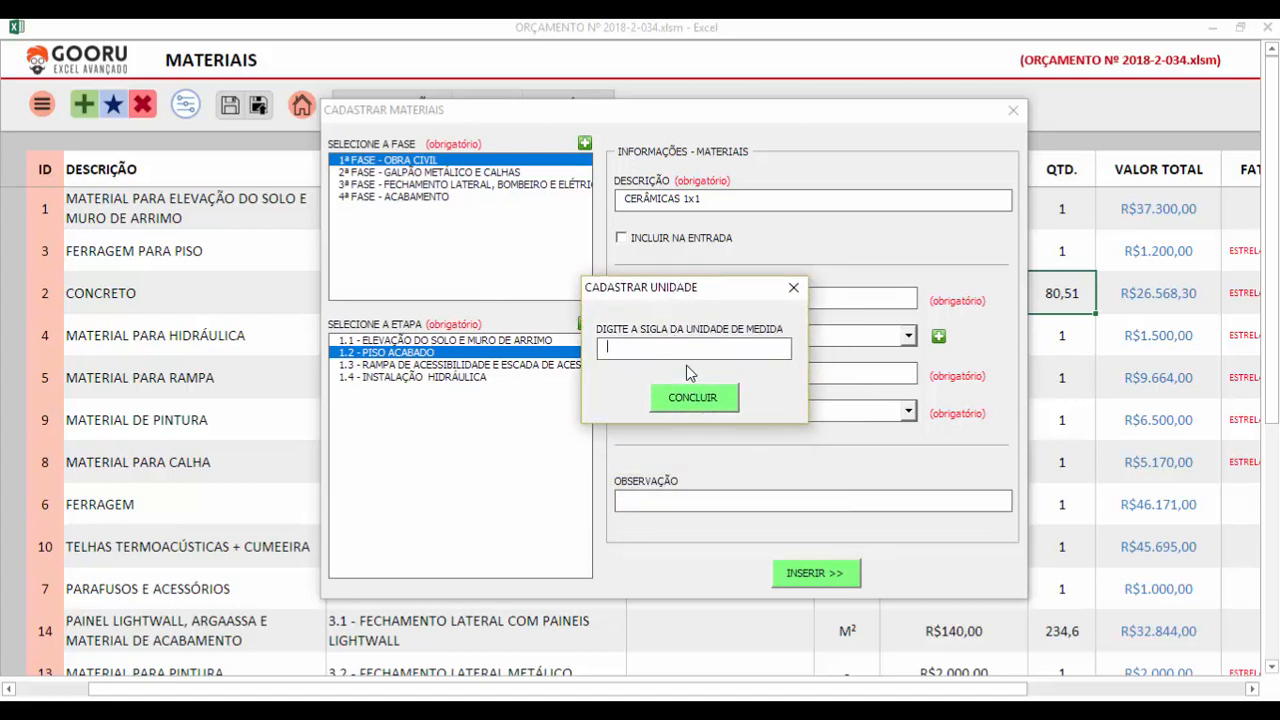
{"action": "type", "text": "M²"}
{"action": "left_click", "coordinate": [702, 400]}
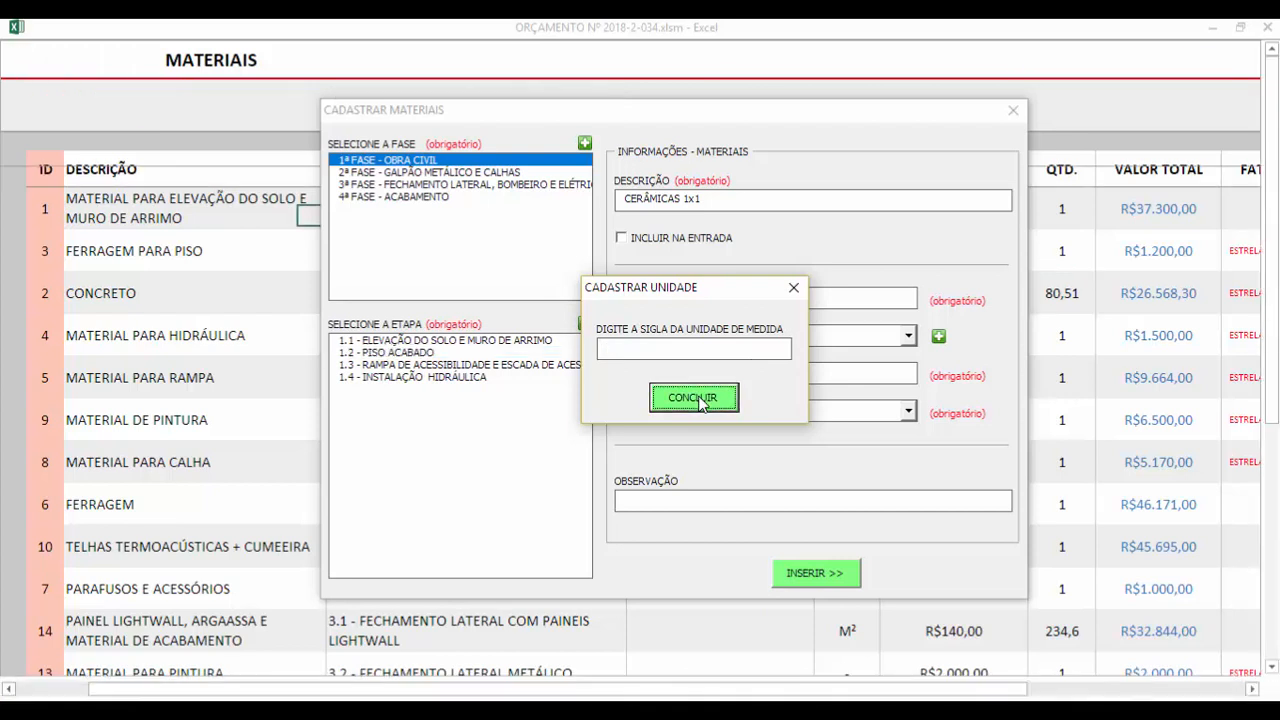
- Finish registering units, keep M² as the material's unit and set its Valor Unitário to 15,75
{"action": "left_click", "coordinate": [792, 290]}
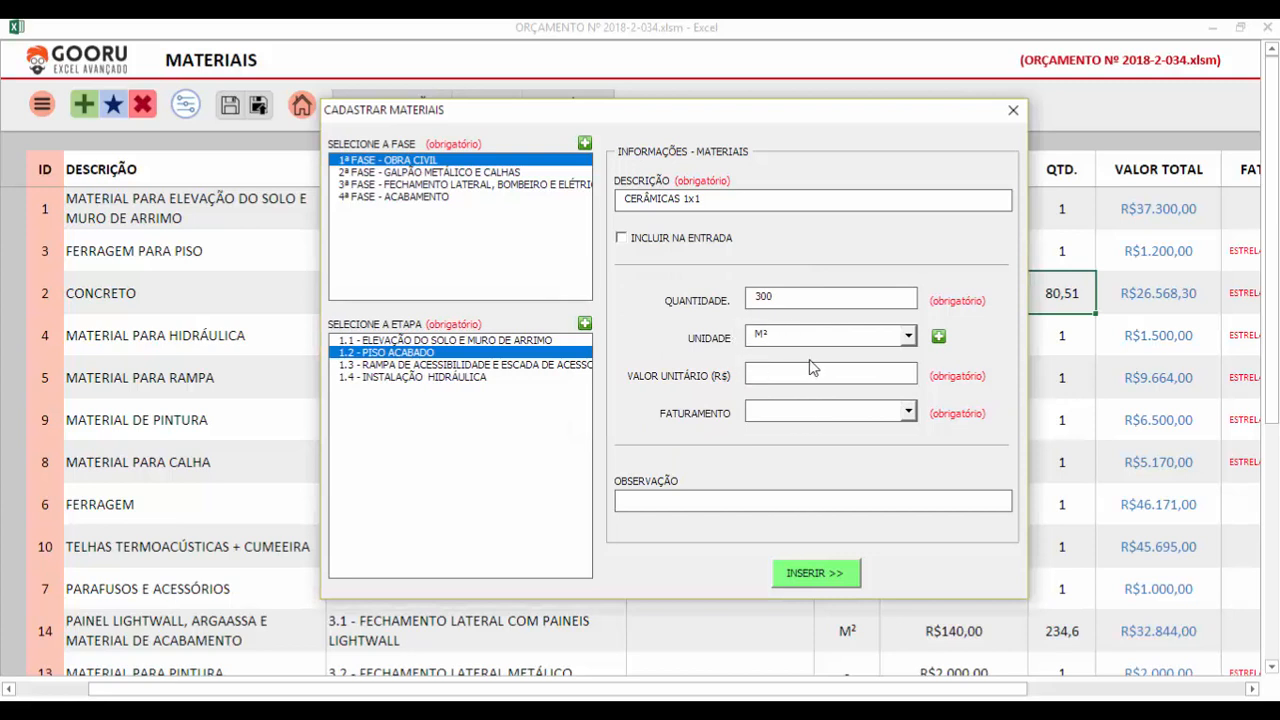
{"action": "left_click", "coordinate": [908, 337]}
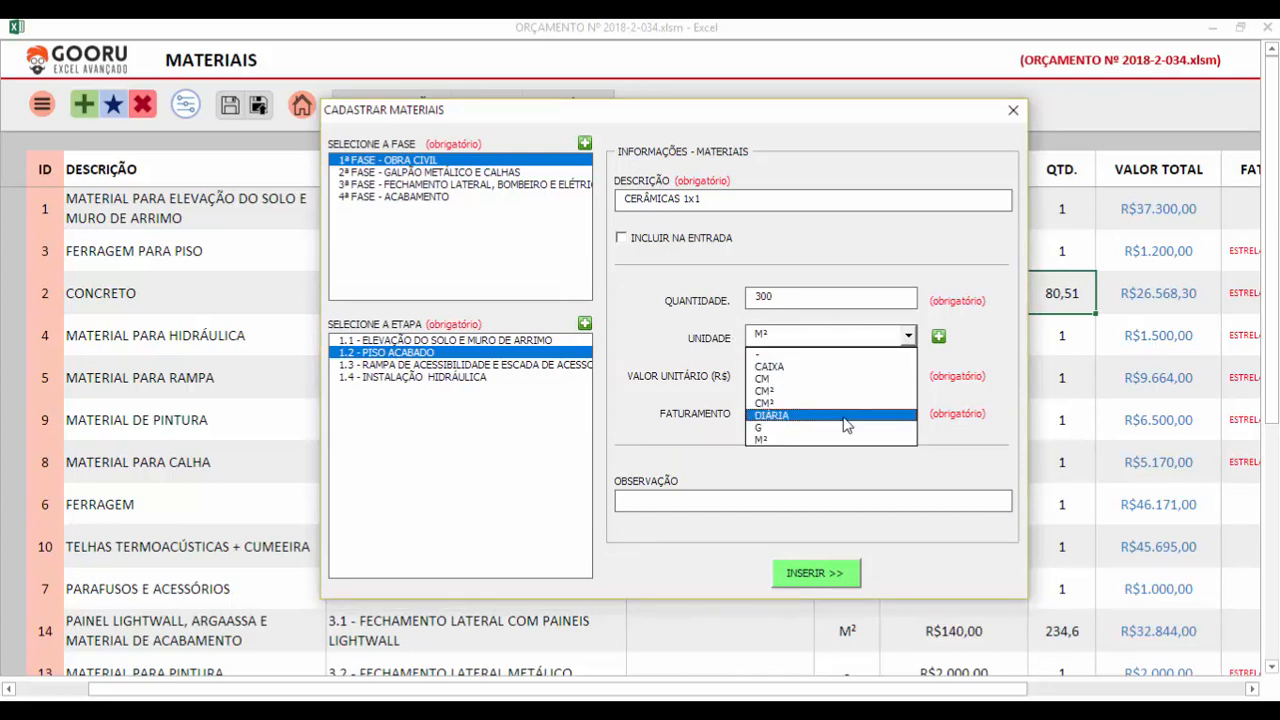
{"action": "left_click", "coordinate": [970, 335]}
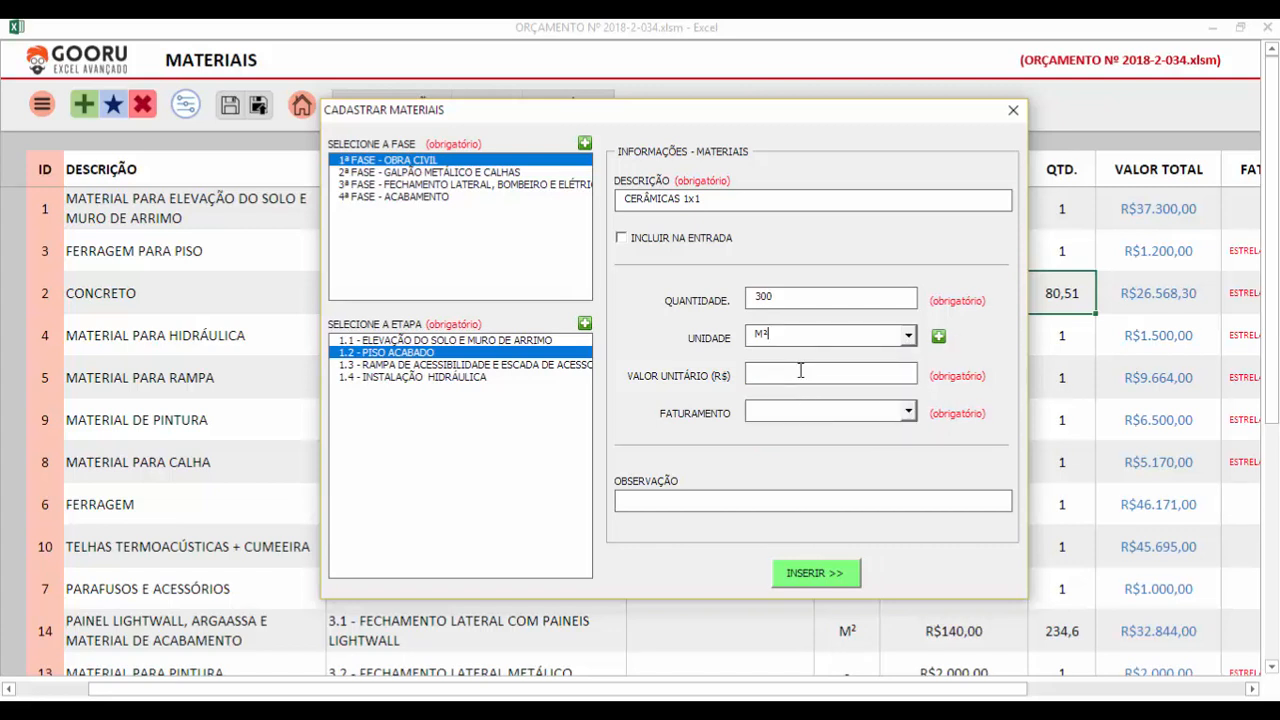
{"action": "left_click", "coordinate": [790, 298]}
{"action": "type", "text": "15,75"}
- Set Faturamento to ESTRELA EMPREENDIMENTOS, add the observation PARA ÁREA INTERNA and insert the material
{"action": "left_click", "coordinate": [909, 413]}
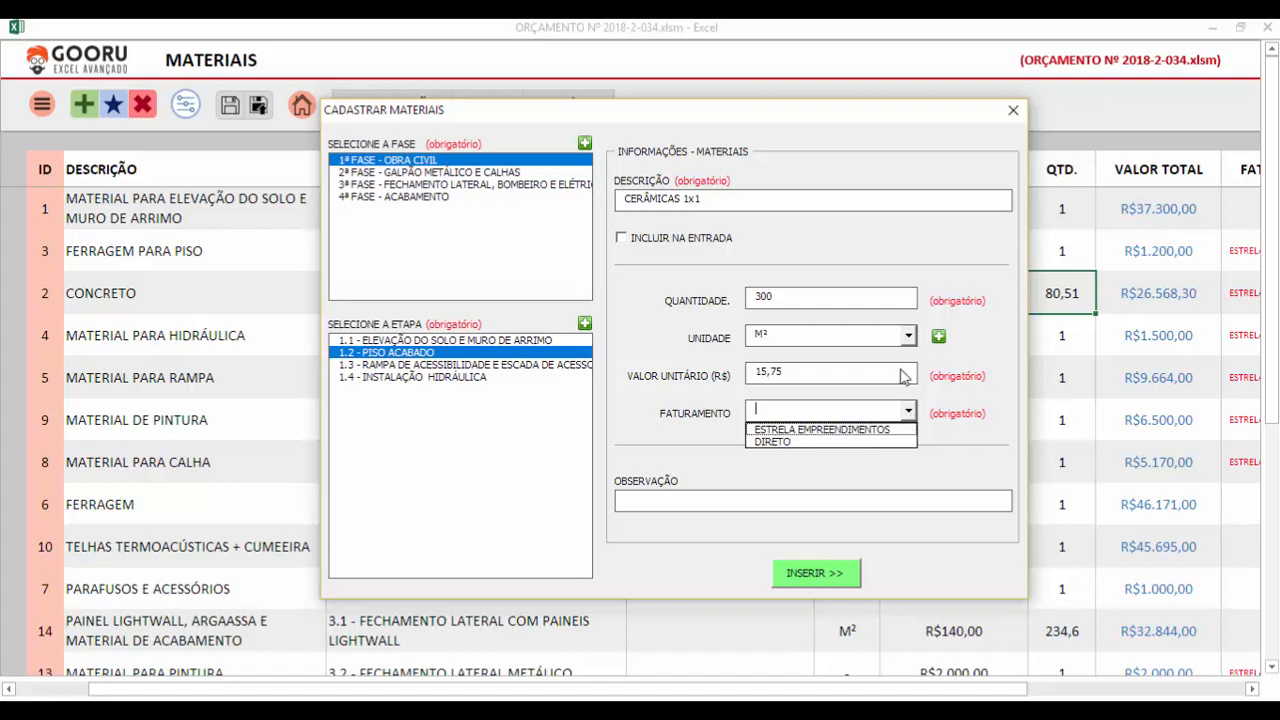
{"action": "left_click", "coordinate": [840, 430]}
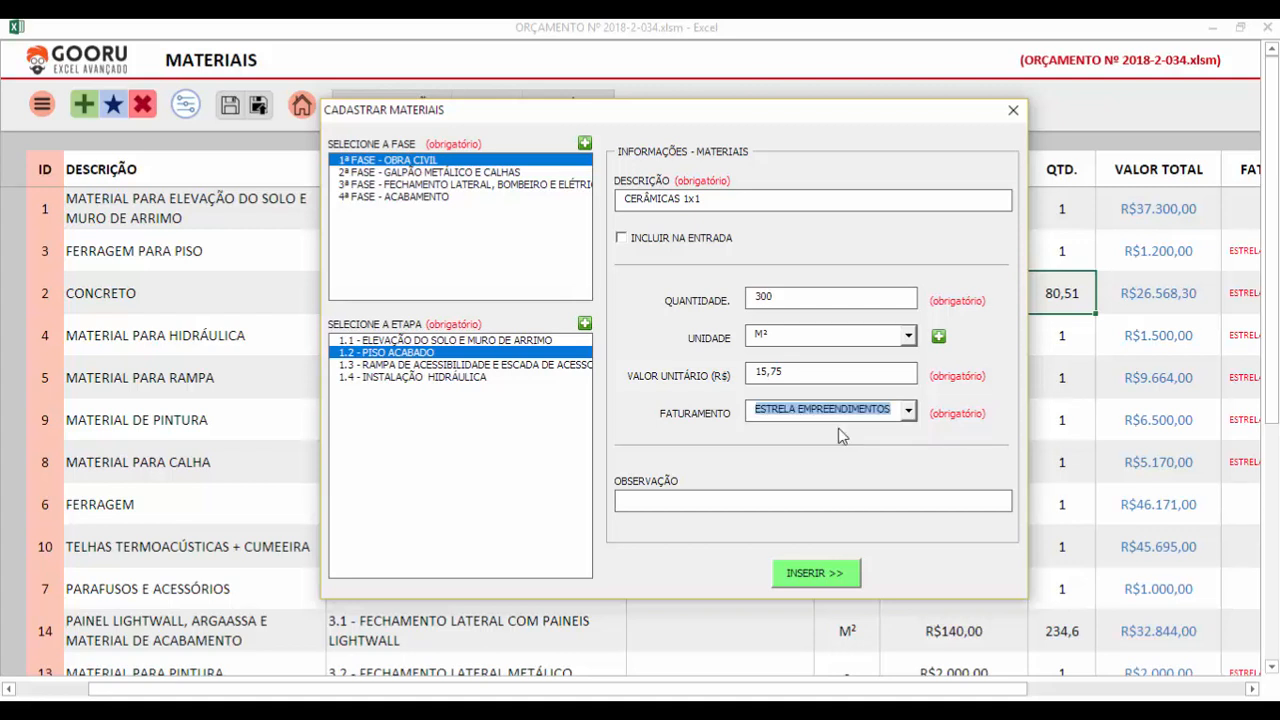
{"action": "left_click", "coordinate": [712, 510]}
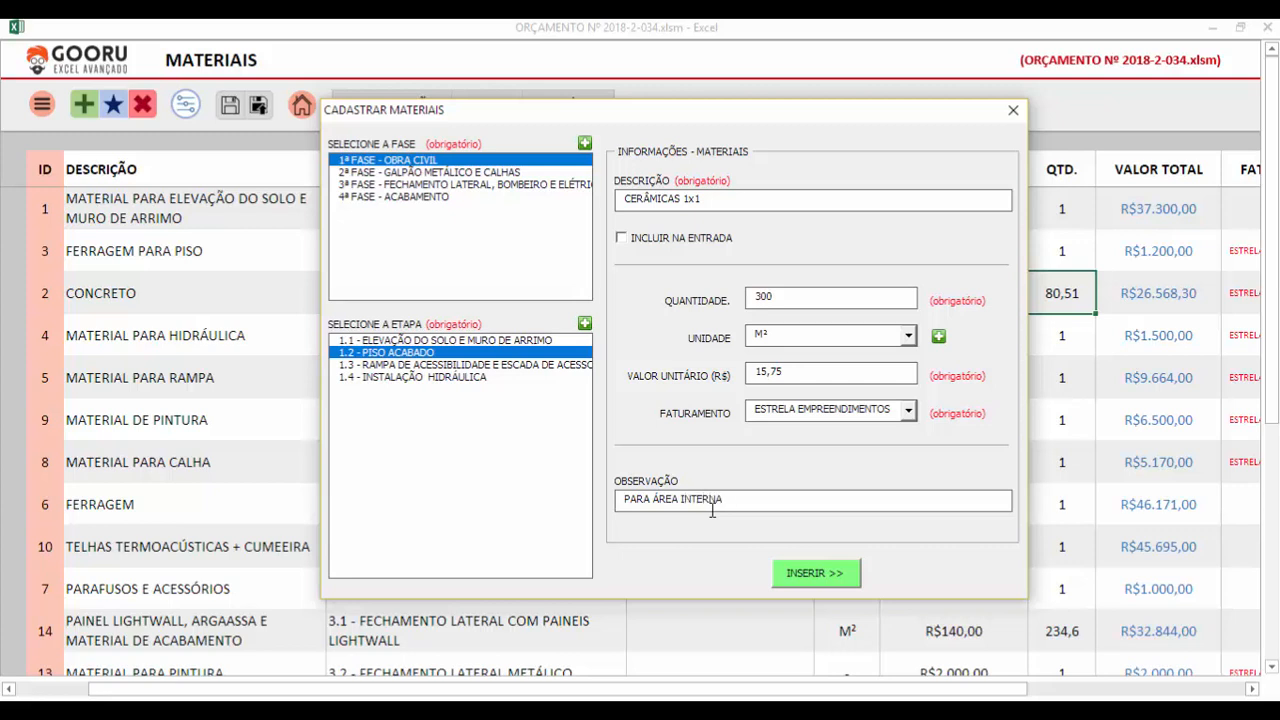
{"action": "left_click", "coordinate": [834, 575]}
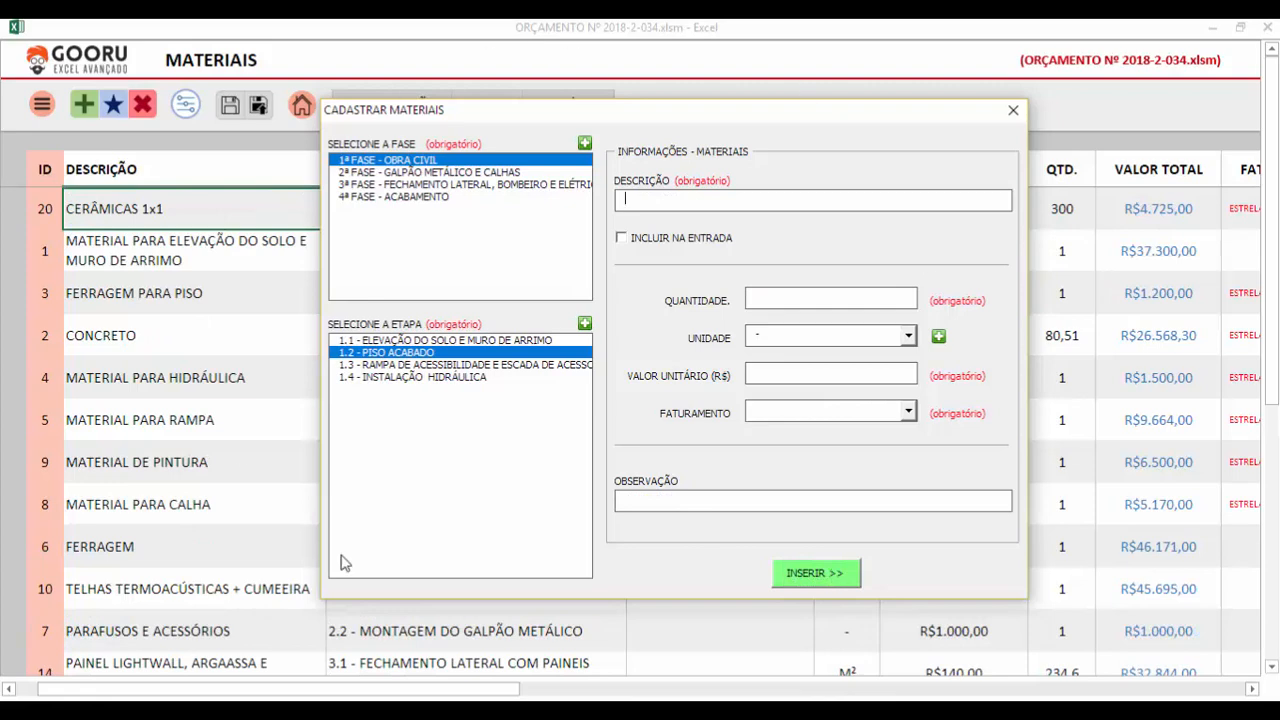
- Move the registration form aside to check the inserted CERÂMICAS 1x1 row in the materials table
{"action": "left_click_drag", "start_coordinate": [643, 113], "coordinate": [623, 298]}
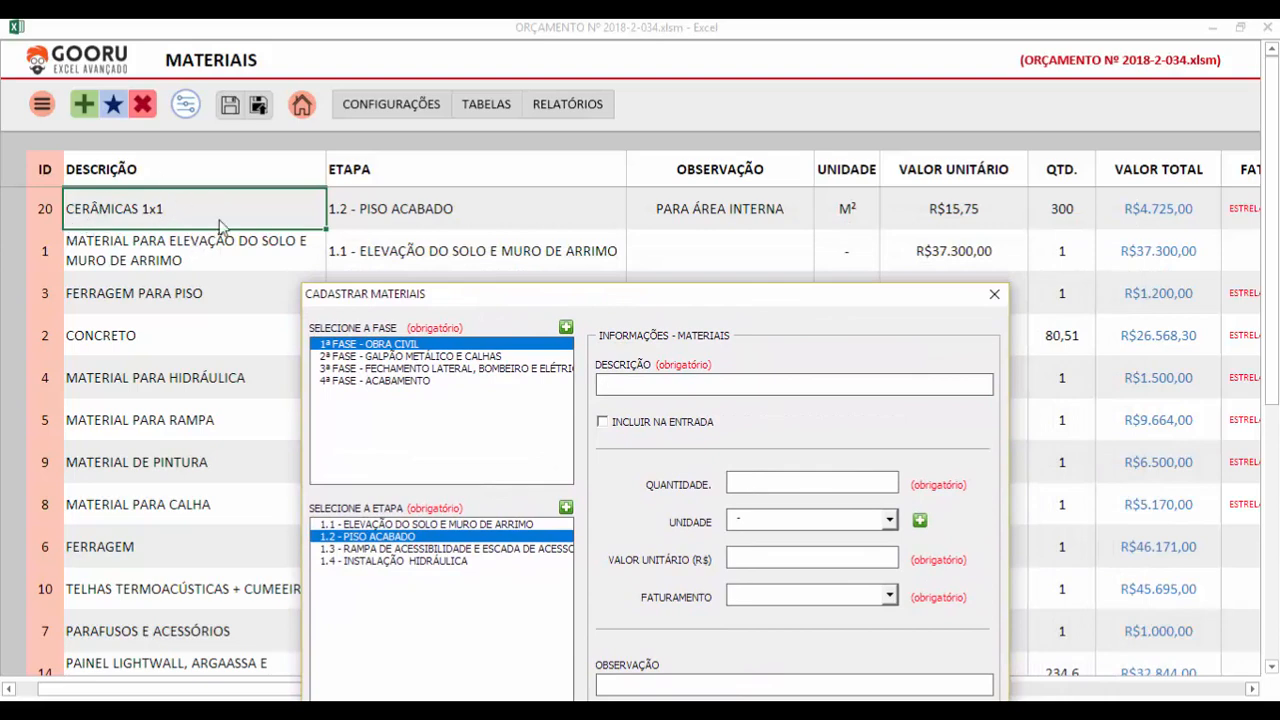
{"action": "mouse_move", "coordinate": [364, 306]}
{"action": "left_mouse_down"}
{"action": "mouse_move", "coordinate": [334, 276]}
{"action": "mouse_move", "coordinate": [348, 292]}
{"action": "left_mouse_up"}
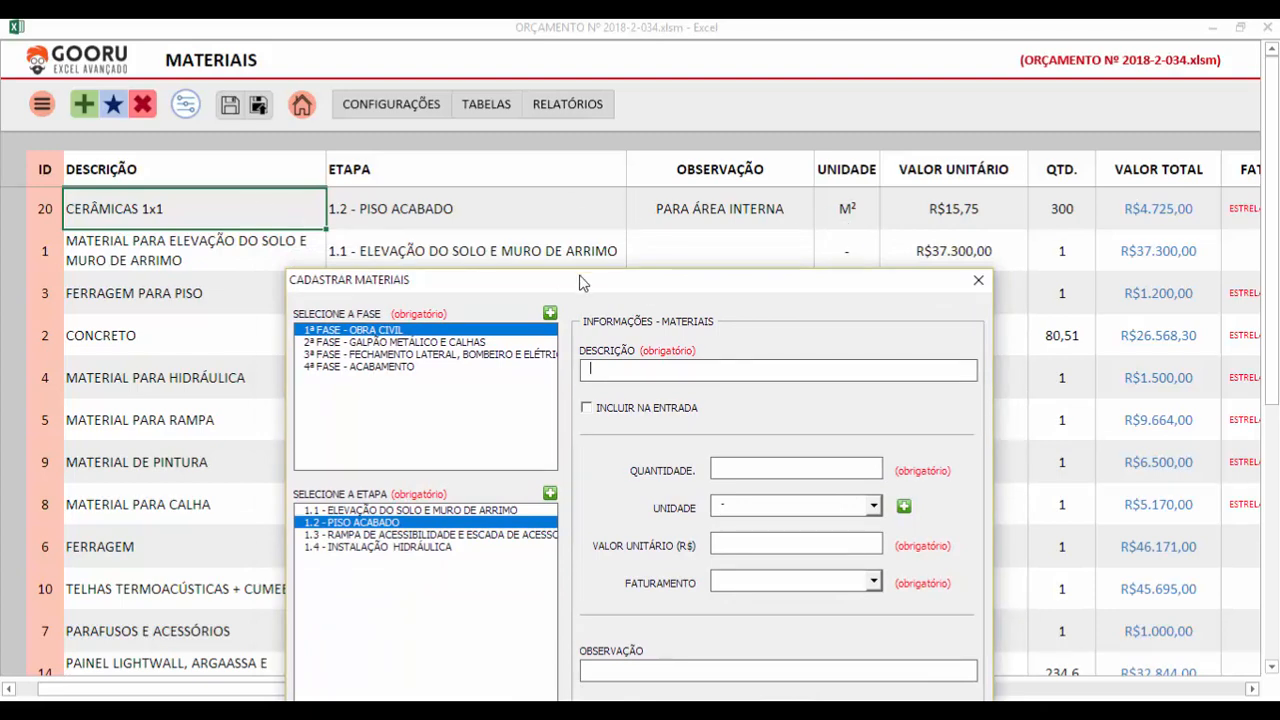
{"action": "left_click_drag", "start_coordinate": [667, 289], "coordinate": [709, 298]}
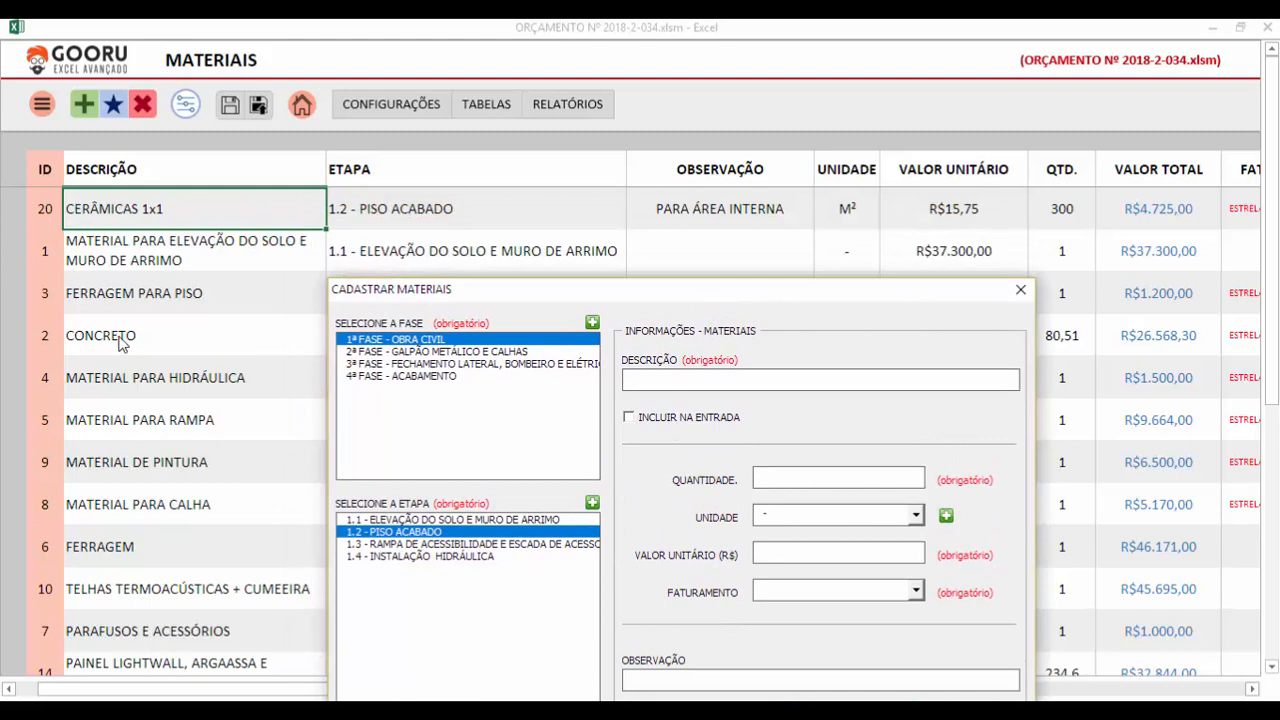
{"action": "left_click_drag", "start_coordinate": [680, 301], "coordinate": [707, 151]}
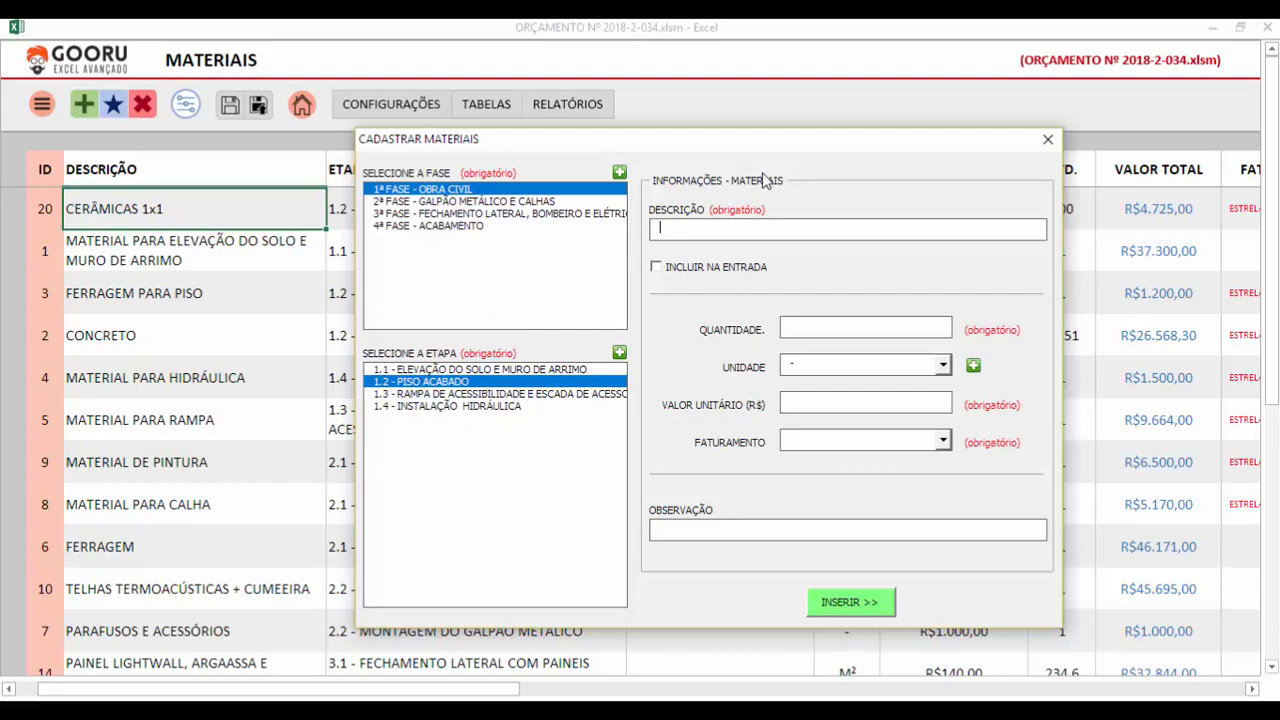
{"action": "mouse_move", "coordinate": [504, 141]}
{"action": "left_mouse_down"}
{"action": "mouse_move", "coordinate": [544, 125]}
{"action": "mouse_move", "coordinate": [508, 124]}
{"action": "left_mouse_up"}
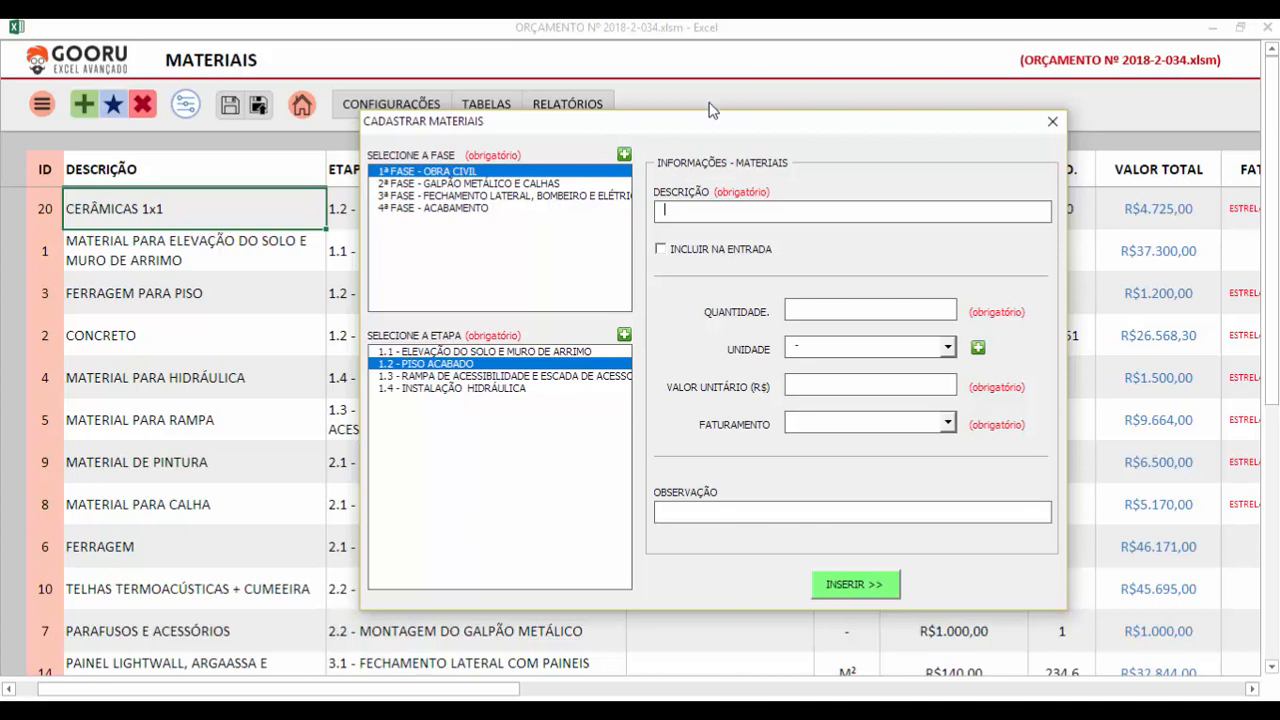
{"action": "left_click_drag", "start_coordinate": [709, 128], "coordinate": [710, 108]}
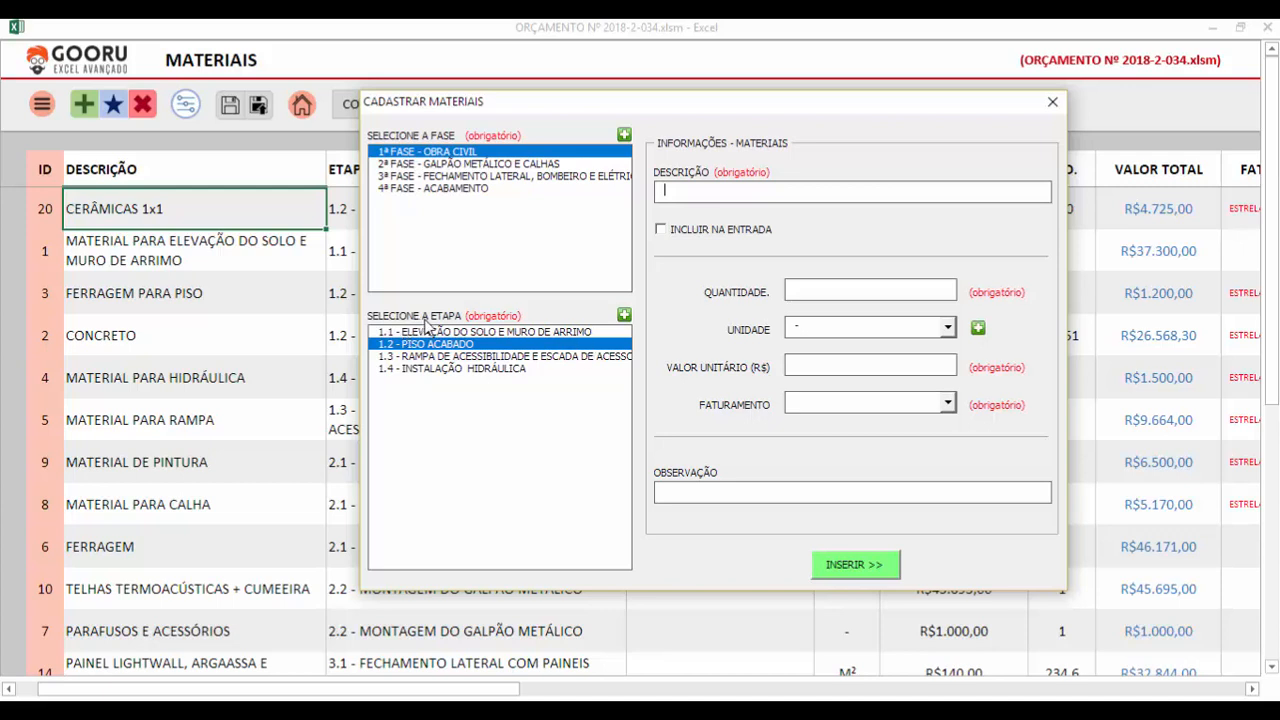
- Examine the form for registering a new stage, and close it together with the material registration form
{"action": "left_click", "coordinate": [624, 318]}
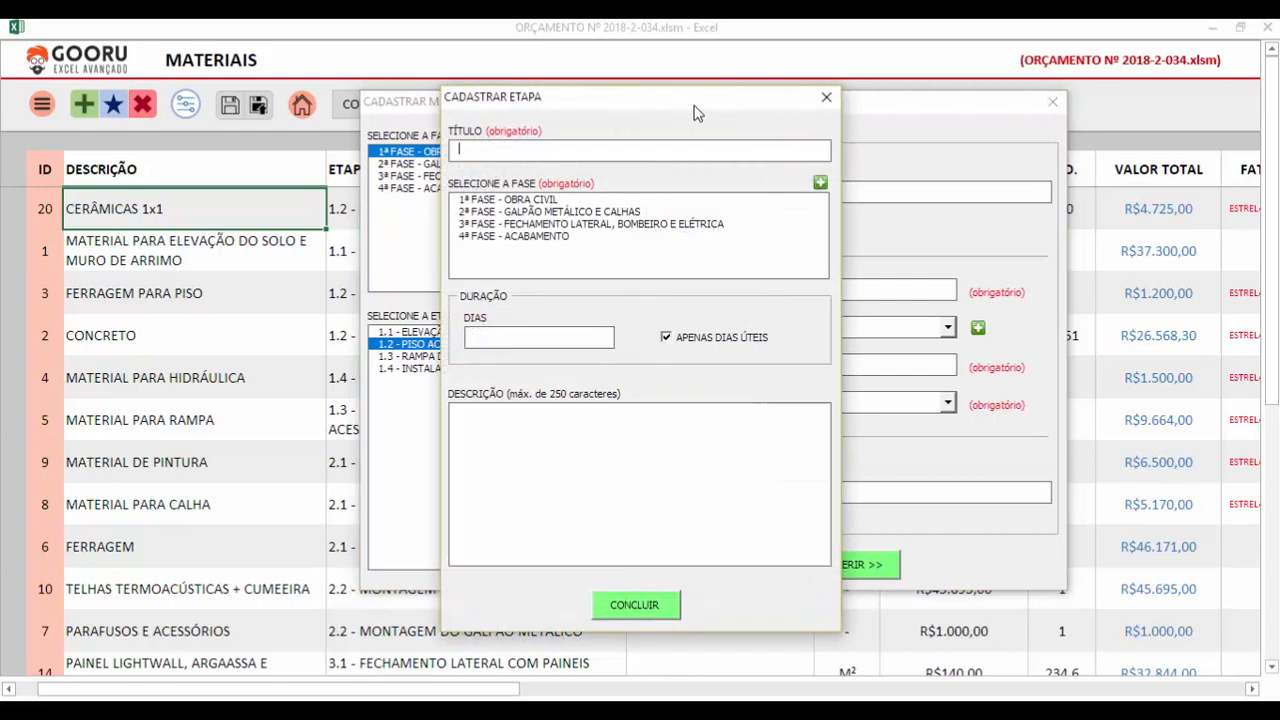
{"action": "left_click_drag", "start_coordinate": [697, 113], "coordinate": [843, 97]}
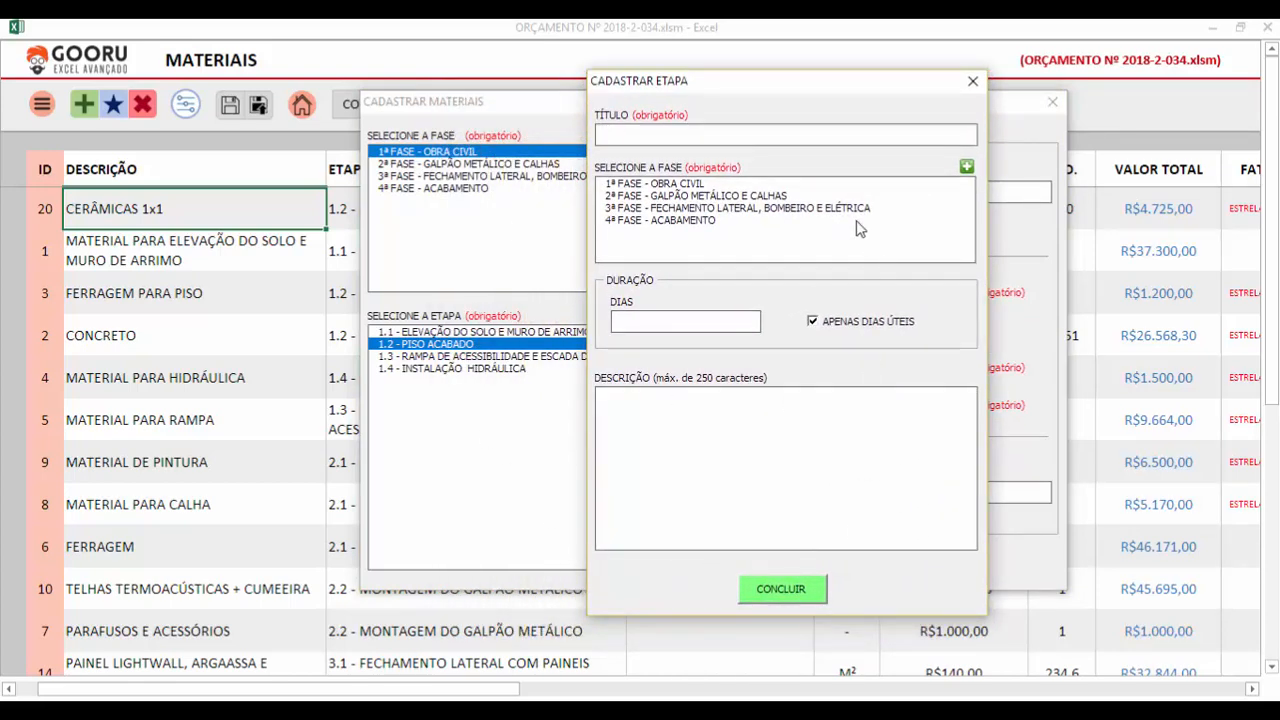
{"action": "left_click", "coordinate": [781, 135]}
{"action": "left_click", "coordinate": [972, 81]}
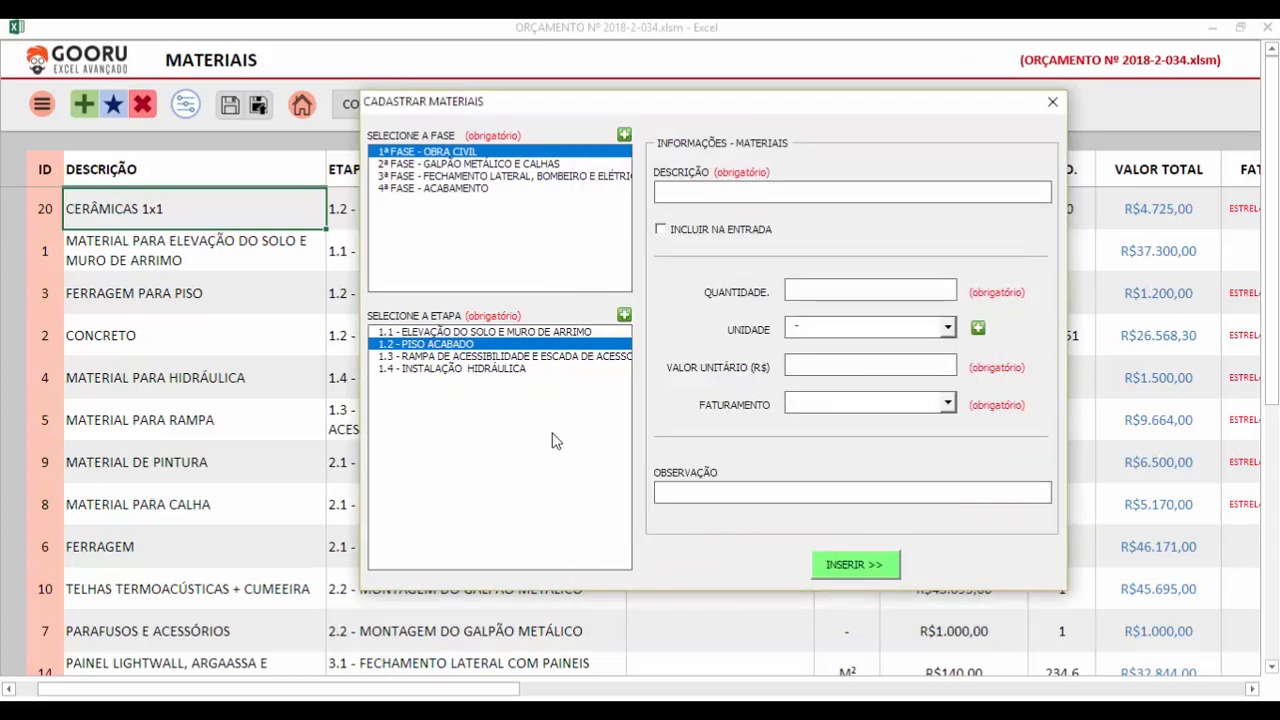
{"action": "left_click", "coordinate": [1051, 104]}
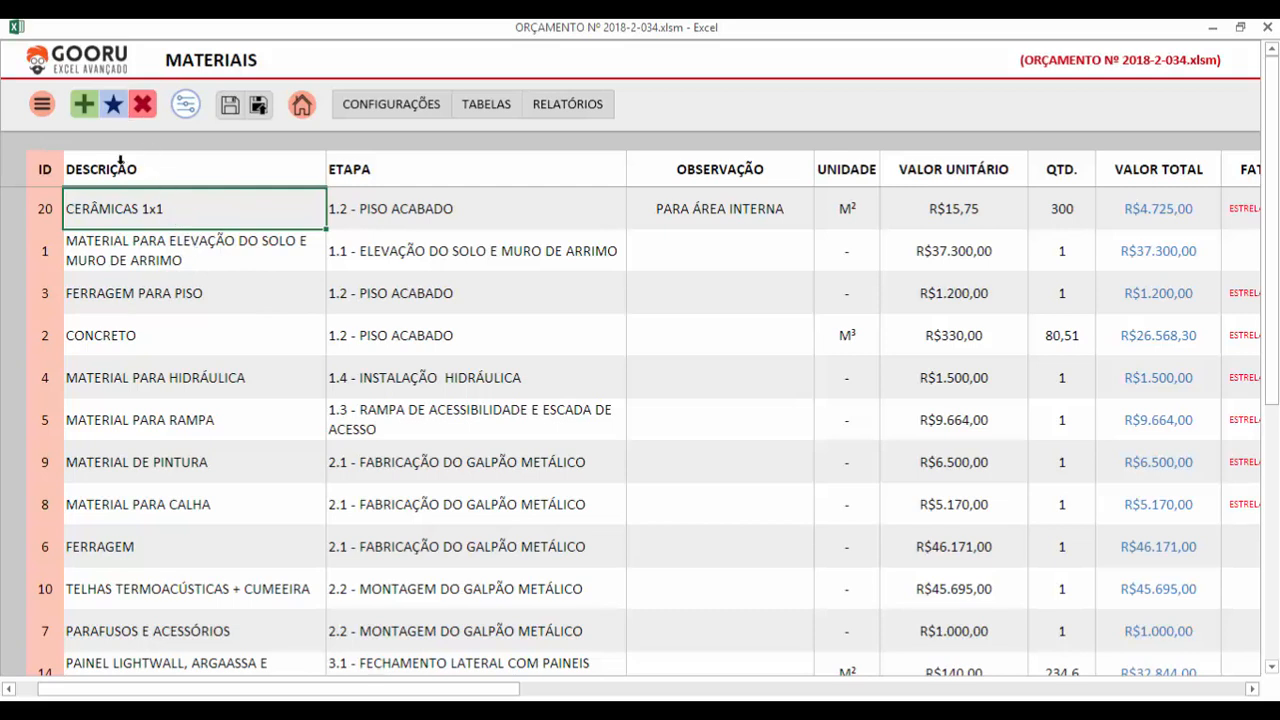
- Examine the description, stage, observation and unit of the CERÂMICAS 1x1 row
{"action": "left_click", "coordinate": [177, 260]}
{"action": "left_click", "coordinate": [189, 220]}
{"action": "left_click", "coordinate": [476, 207]}
{"action": "left_click", "coordinate": [690, 207]}
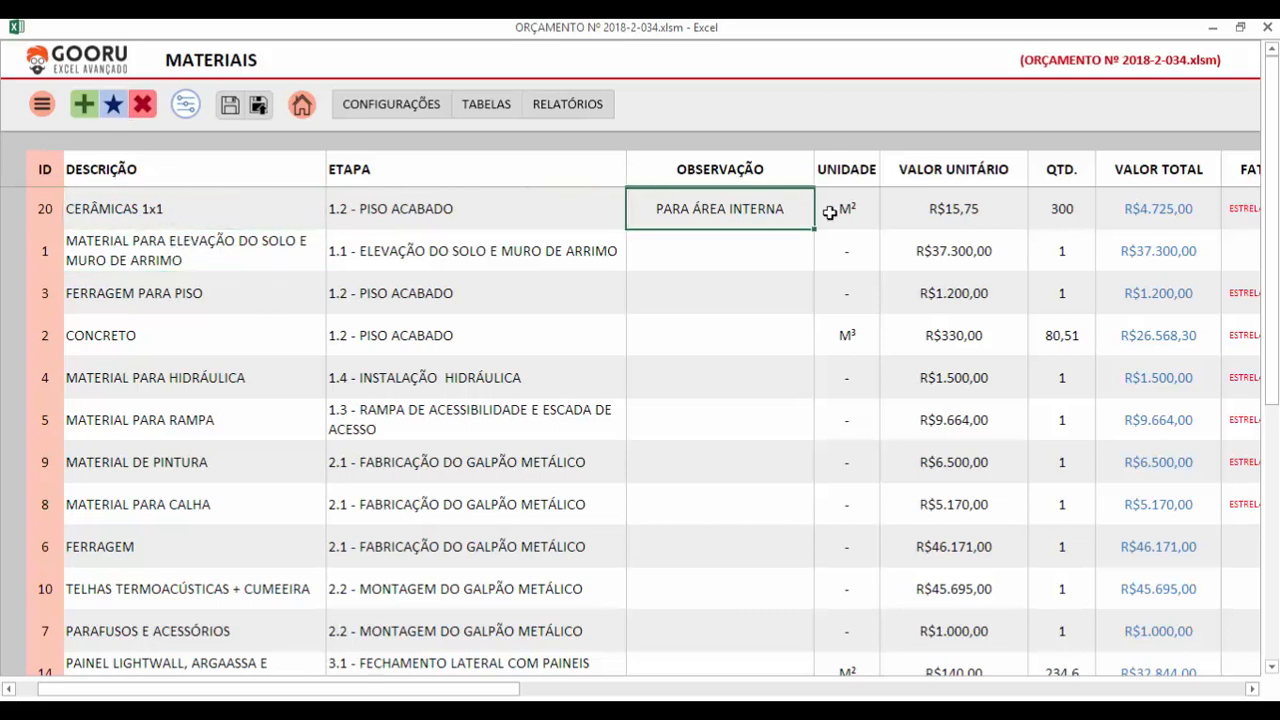
{"action": "left_click", "coordinate": [834, 212]}
{"action": "left_click", "coordinate": [714, 210]}
{"action": "left_click", "coordinate": [550, 213]}
{"action": "left_click", "coordinate": [220, 216]}
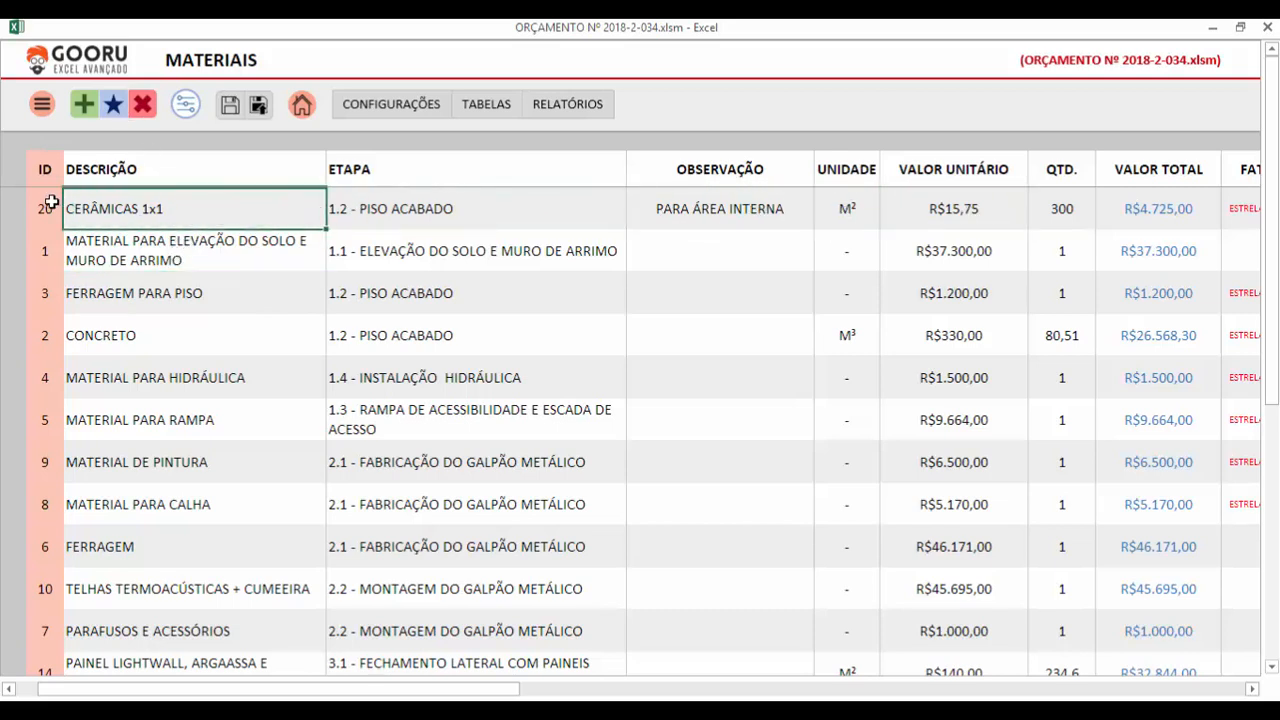
- Open the CERÂMICAS 1x1 material for editing and change its phase to 4ª FASE - ACABAMENTO
{"action": "left_click", "coordinate": [111, 106]}
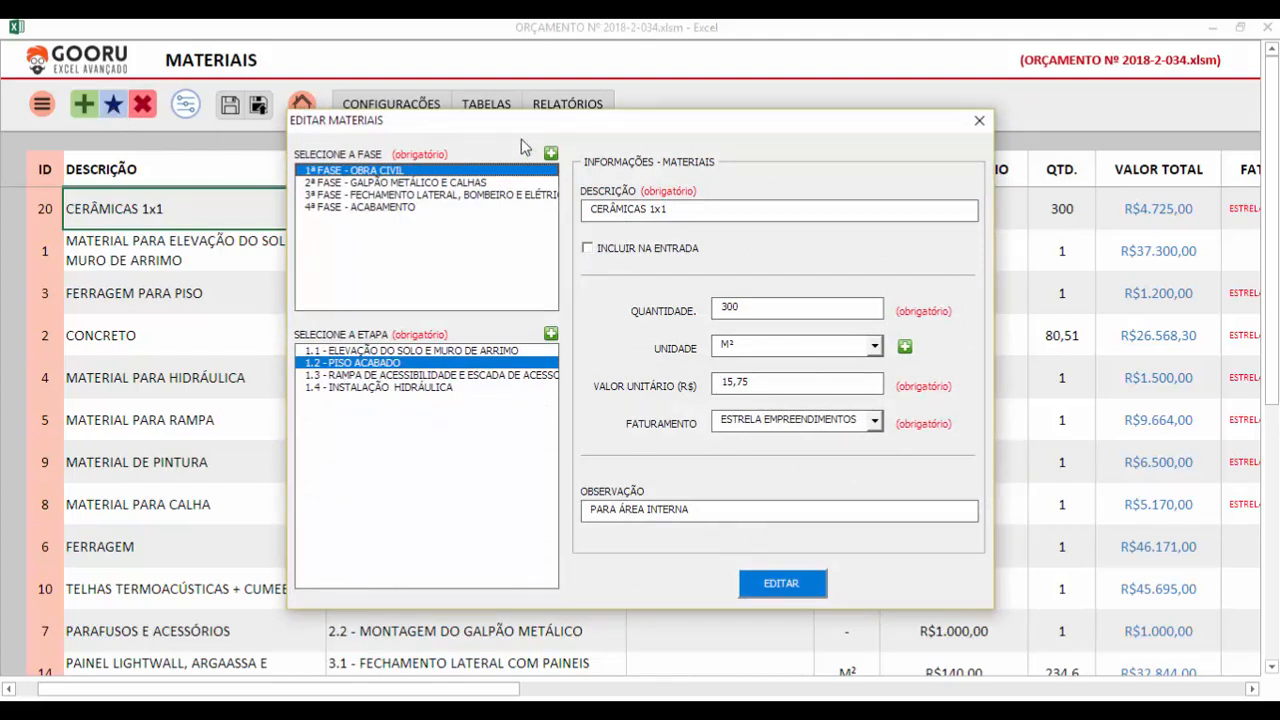
{"action": "left_click_drag", "start_coordinate": [528, 120], "coordinate": [632, 81]}
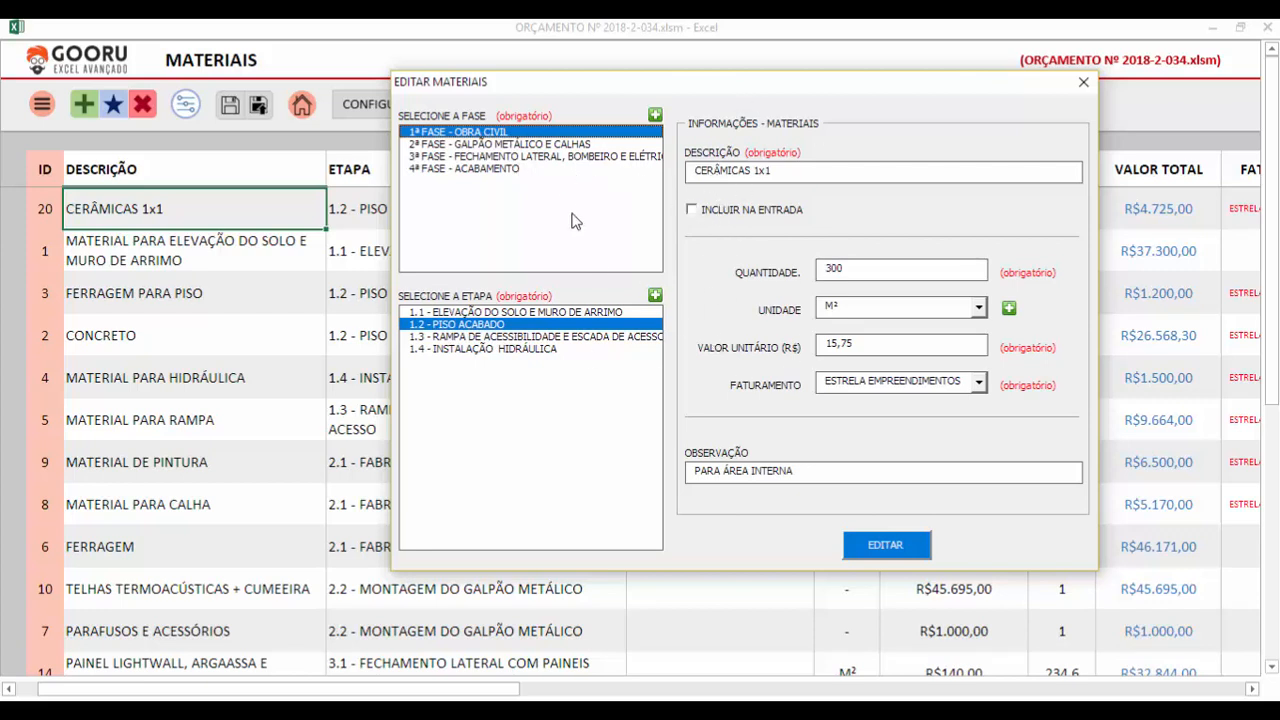
{"action": "left_click", "coordinate": [440, 172]}
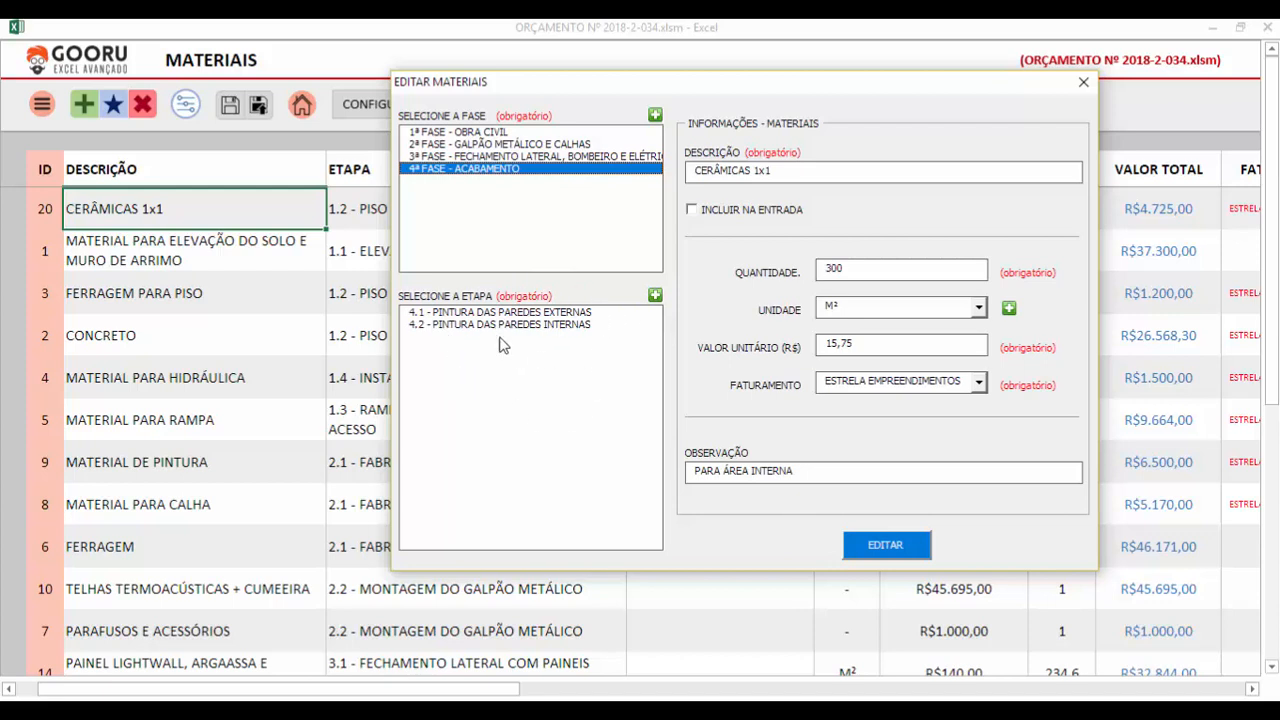
- Register a new stage ACABAMENTO DO PISO under 4ª FASE - ACABAMENTO with a duration of 7 working days
{"action": "left_click", "coordinate": [655, 295]}
{"action": "left_click_drag", "start_coordinate": [680, 103], "coordinate": [782, 85]}
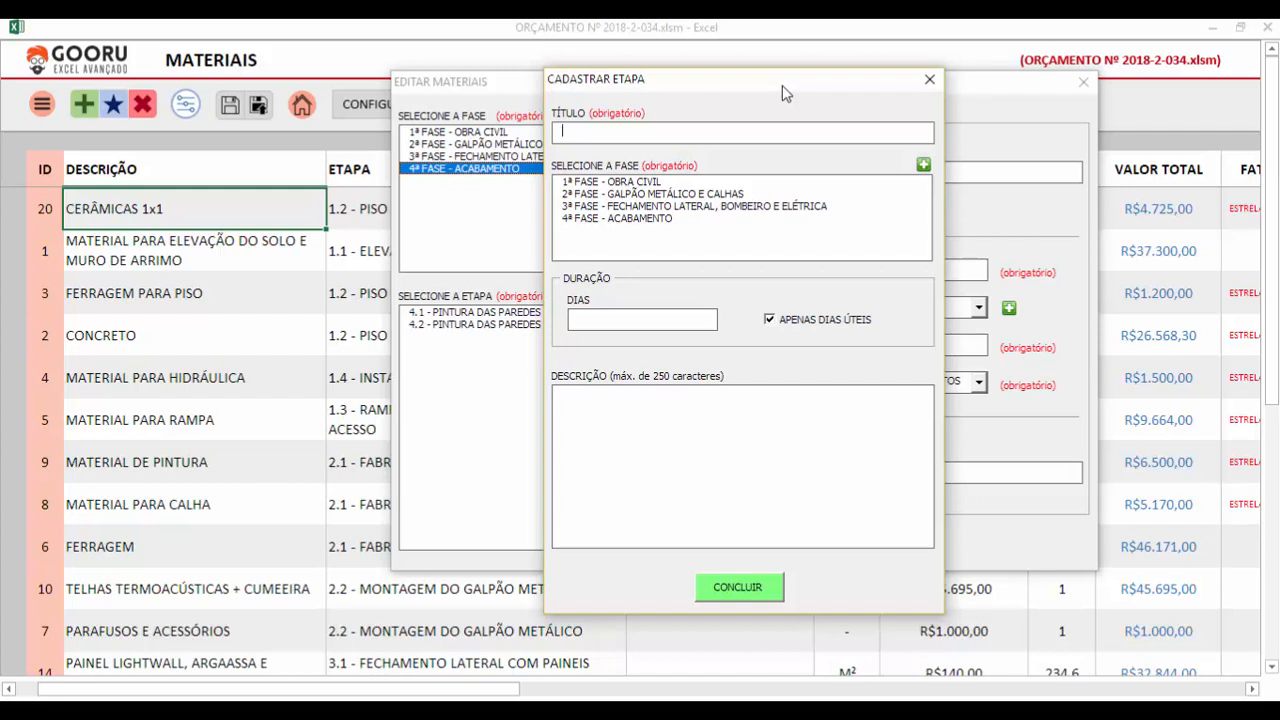
{"action": "type", "text": "ACABAMENTO DO PISO"}
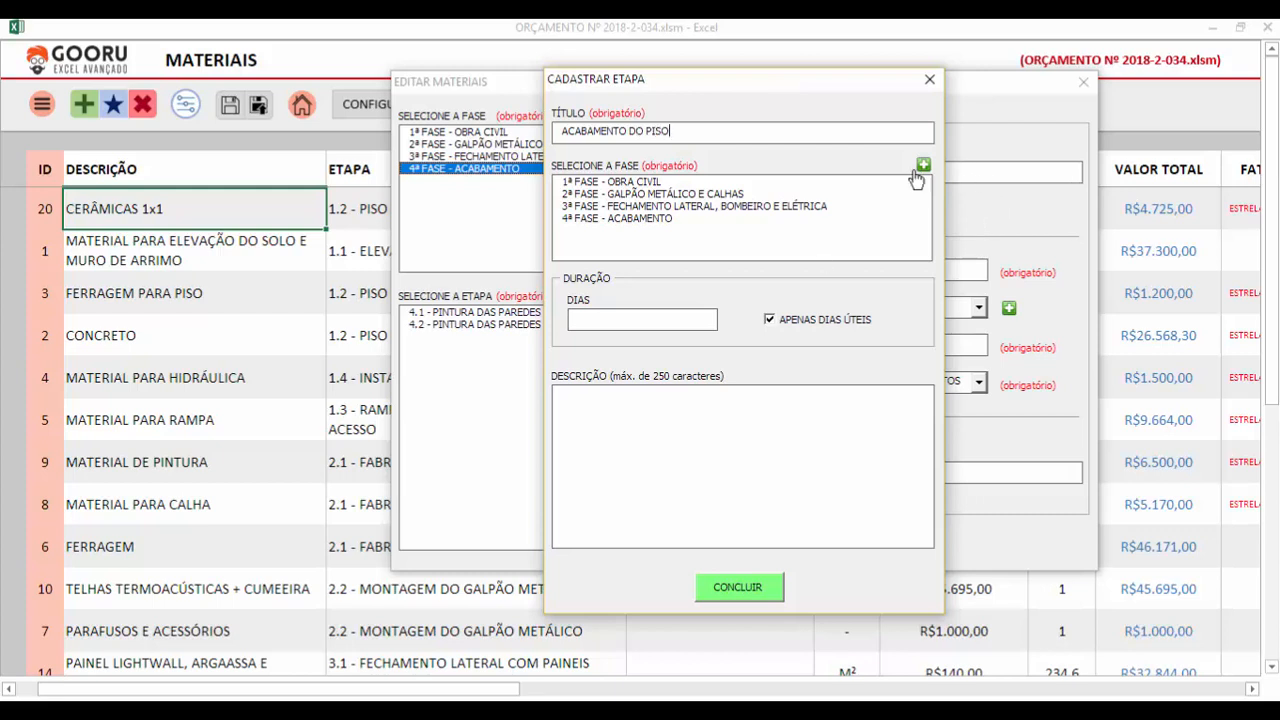
{"action": "left_click_drag", "start_coordinate": [700, 95], "coordinate": [820, 80]}
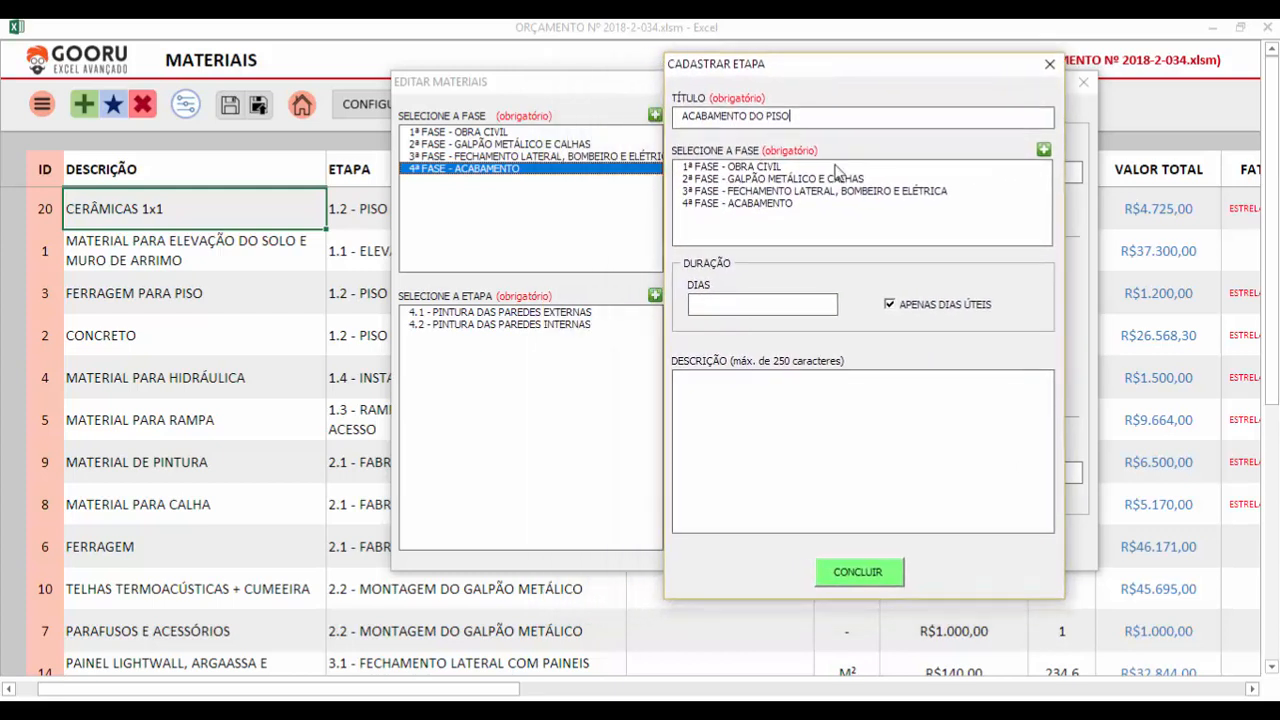
{"action": "left_click", "coordinate": [712, 206]}
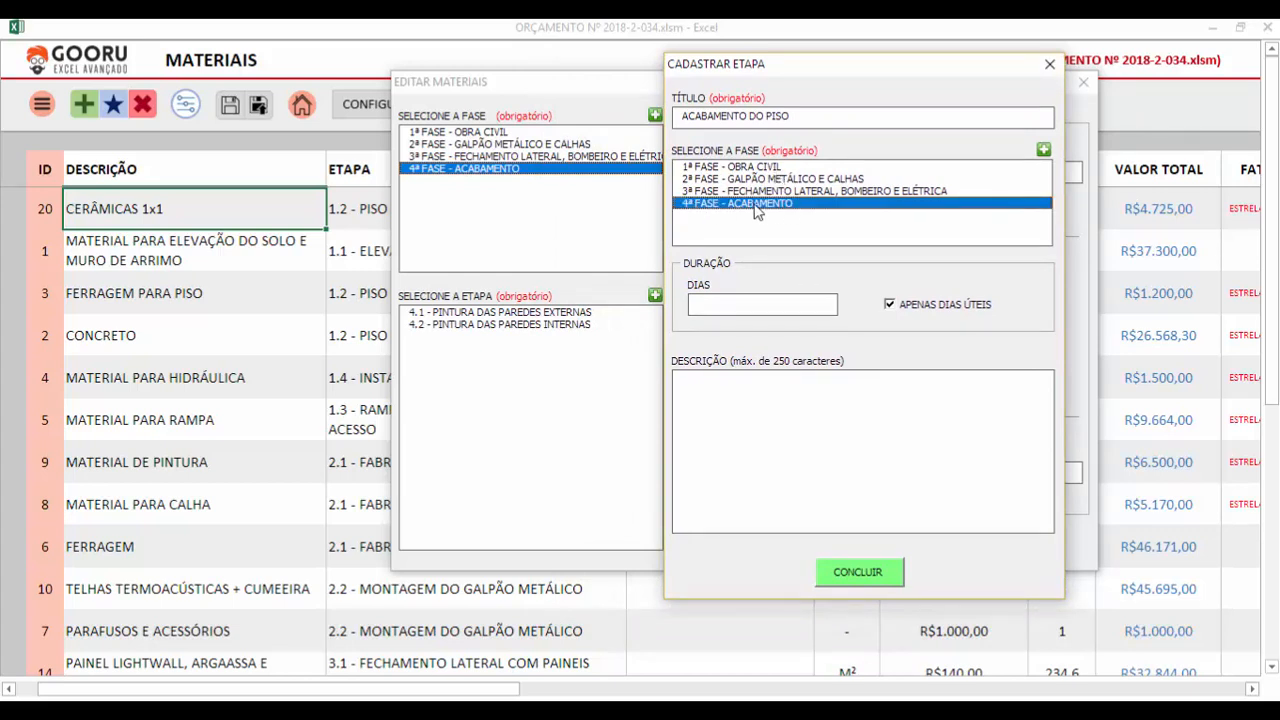
{"action": "left_click", "coordinate": [784, 311]}
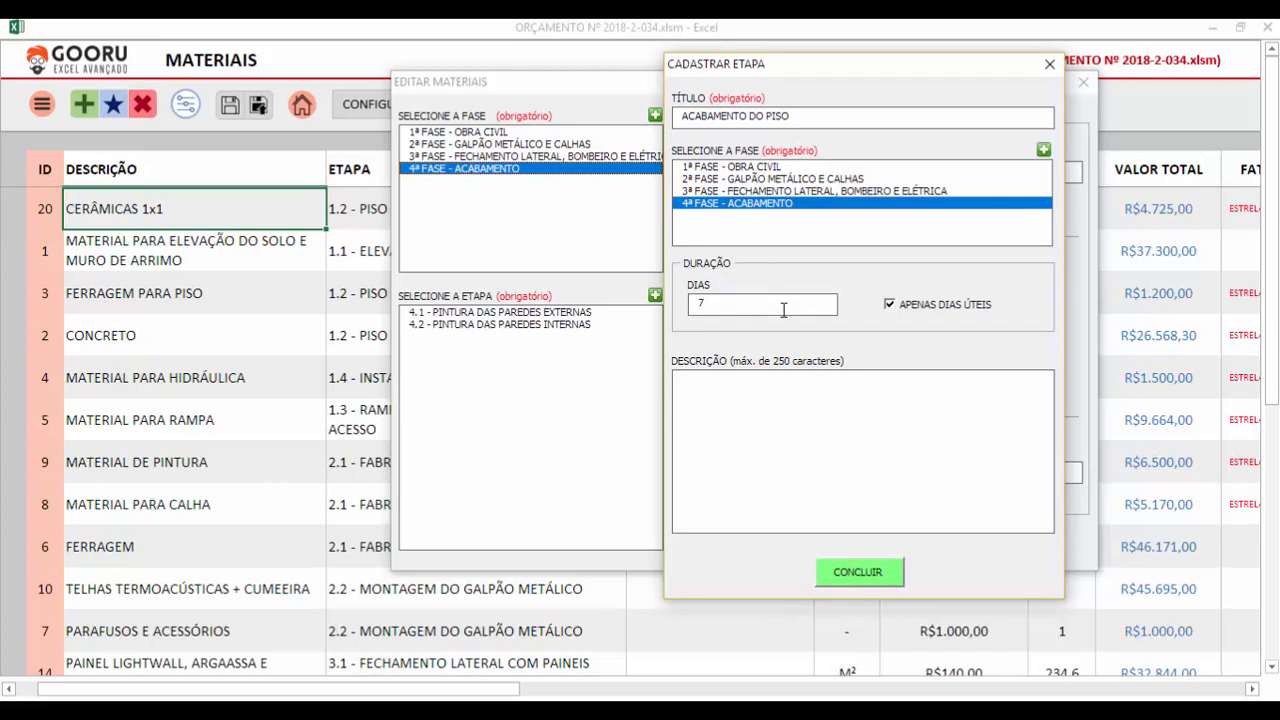
{"action": "type", "text": "7"}
{"action": "left_click", "coordinate": [860, 580]}
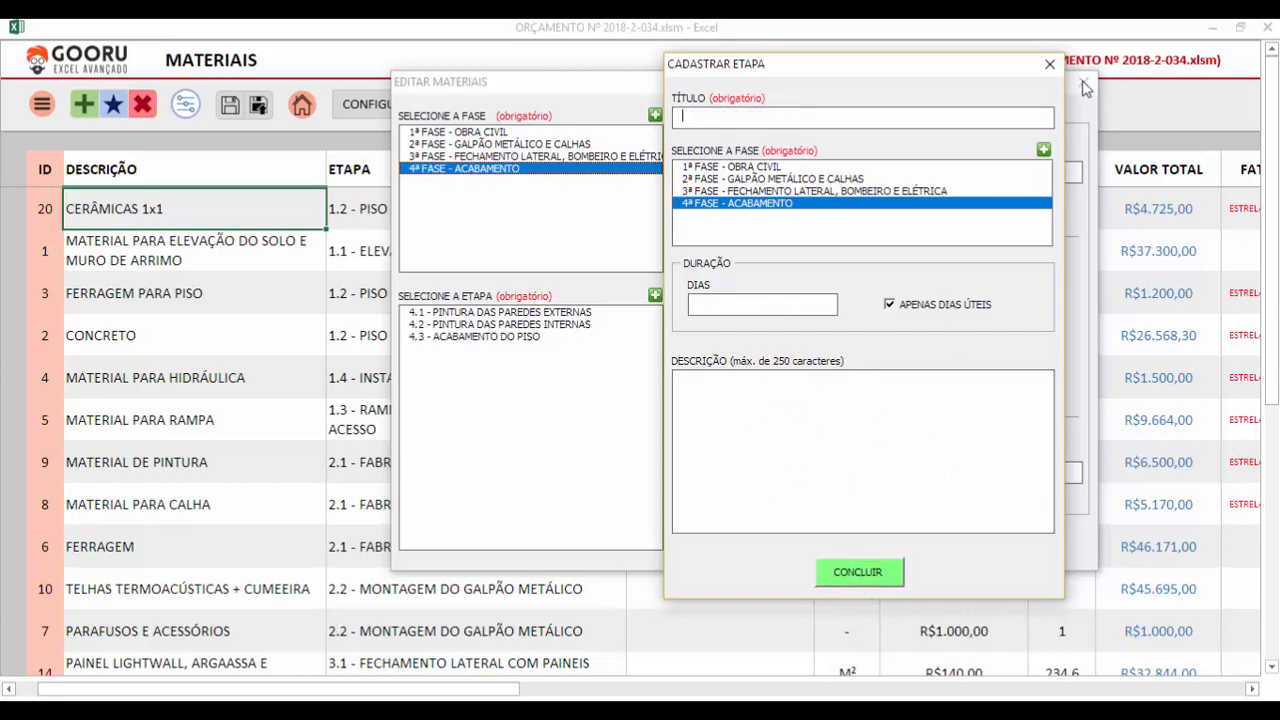
{"action": "left_click", "coordinate": [1048, 66]}
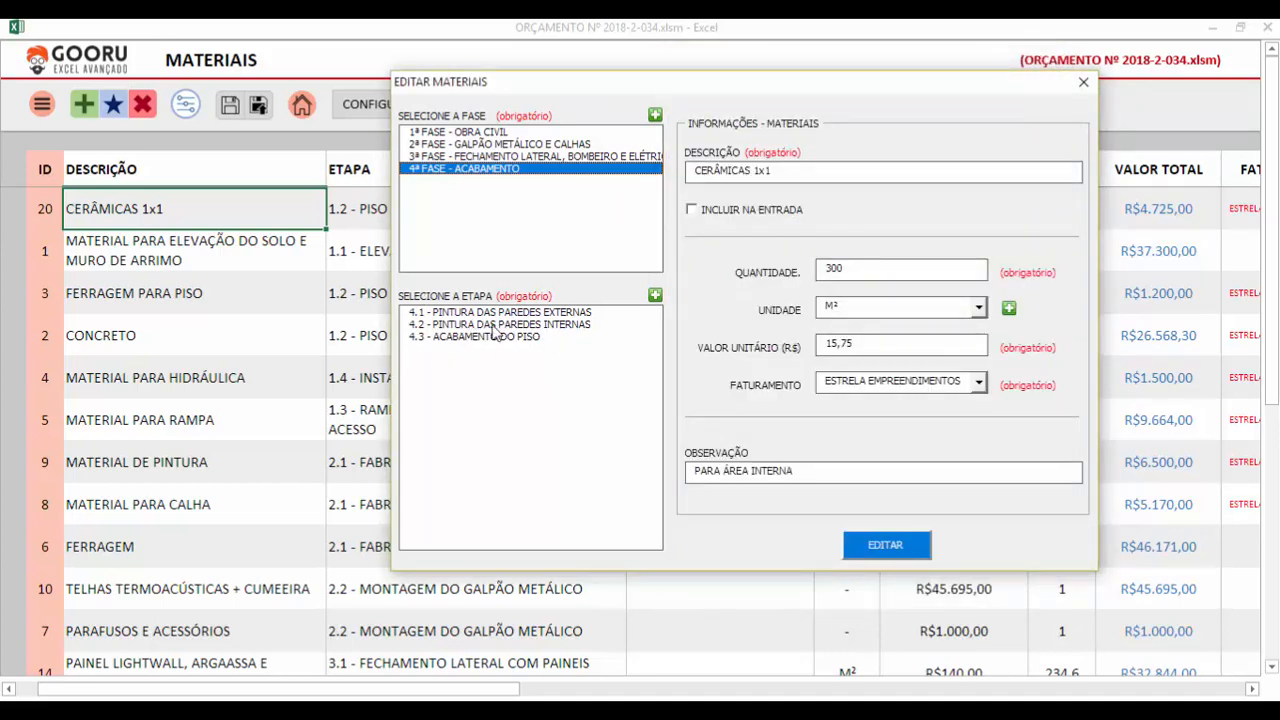
- Assign CERÂMICAS 1x1 to stage 4.3 - ACABAMENTO DO PISO, save the edit and check its stage in the table
{"action": "left_click", "coordinate": [459, 340]}
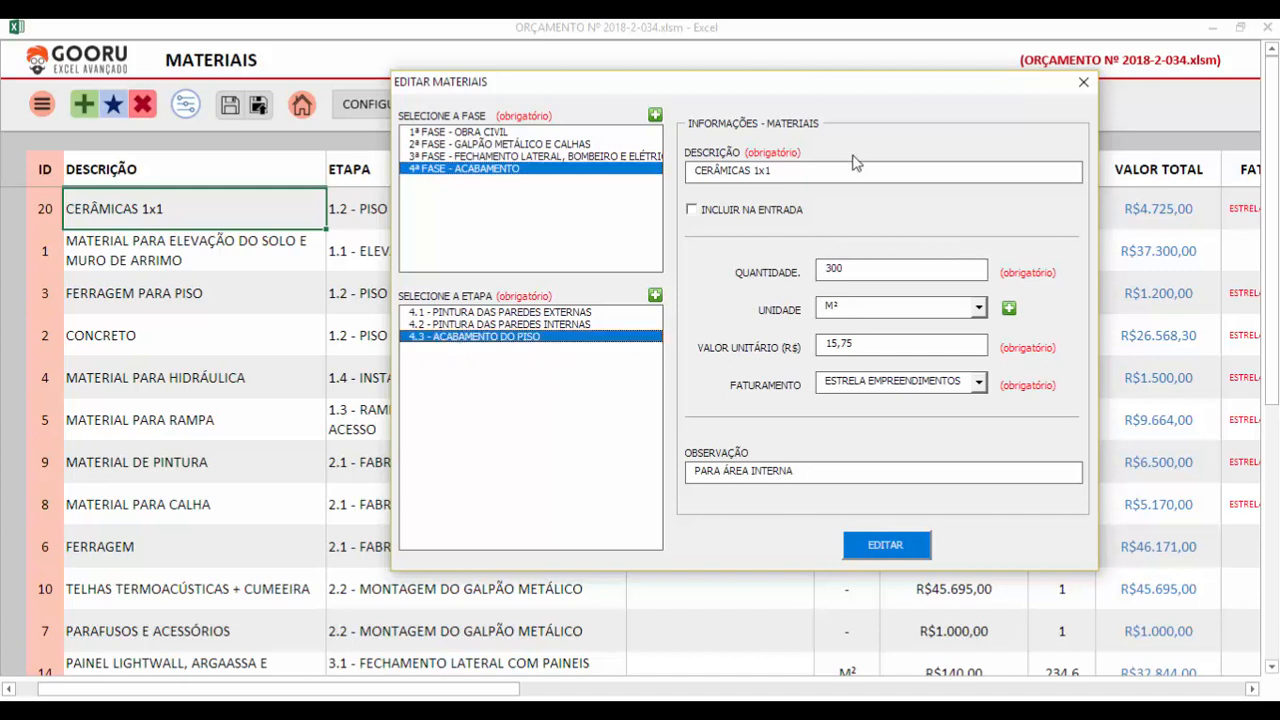
{"action": "left_click", "coordinate": [885, 546]}
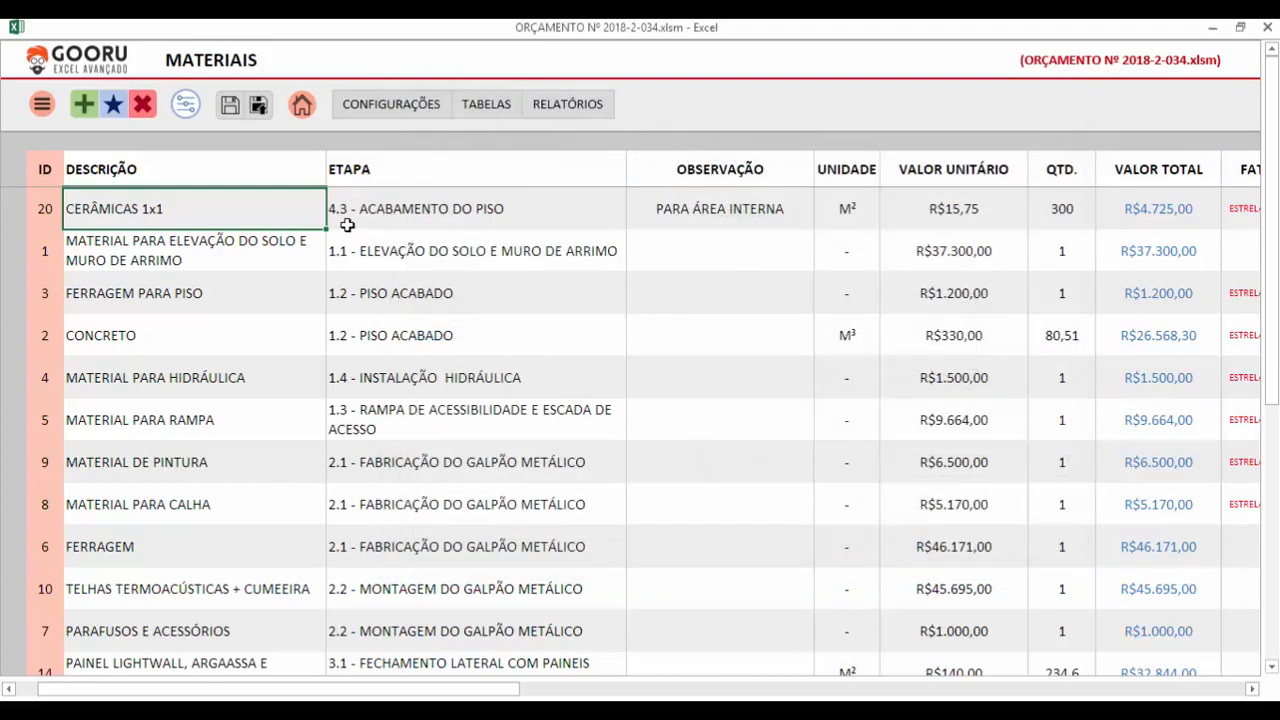
{"action": "left_click", "coordinate": [347, 225]}
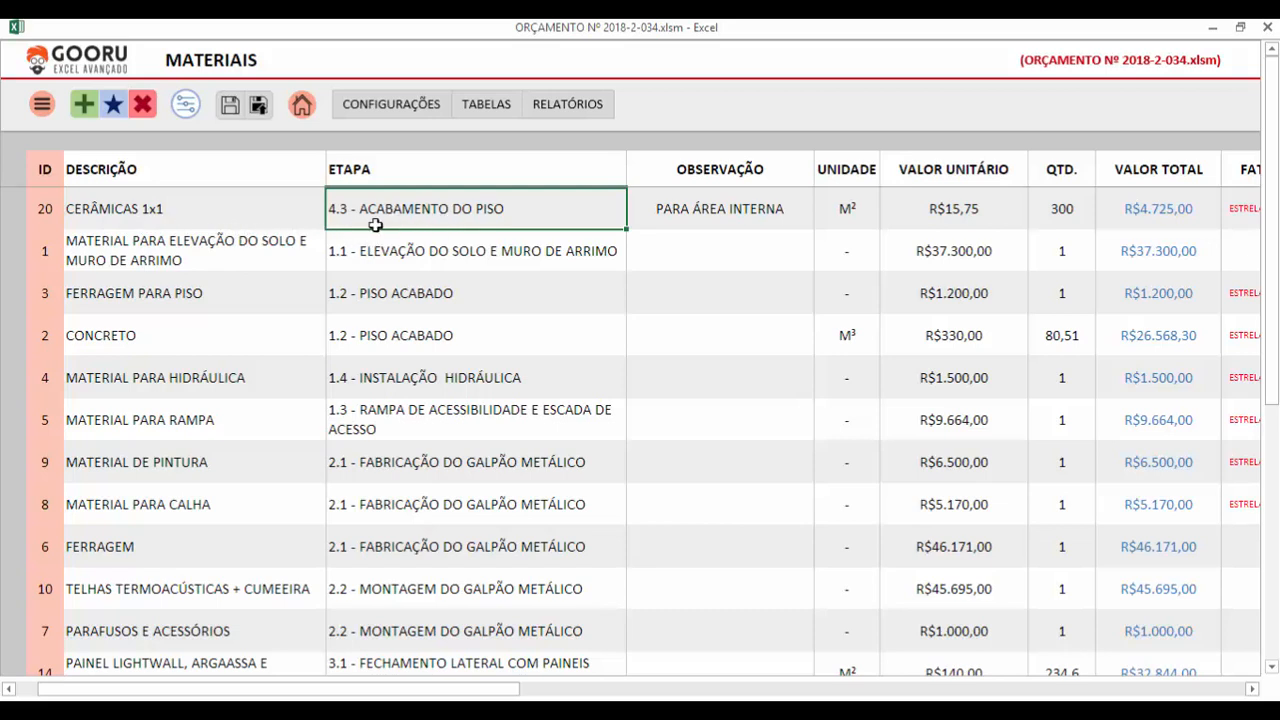
{"action": "key", "text": "Left"}
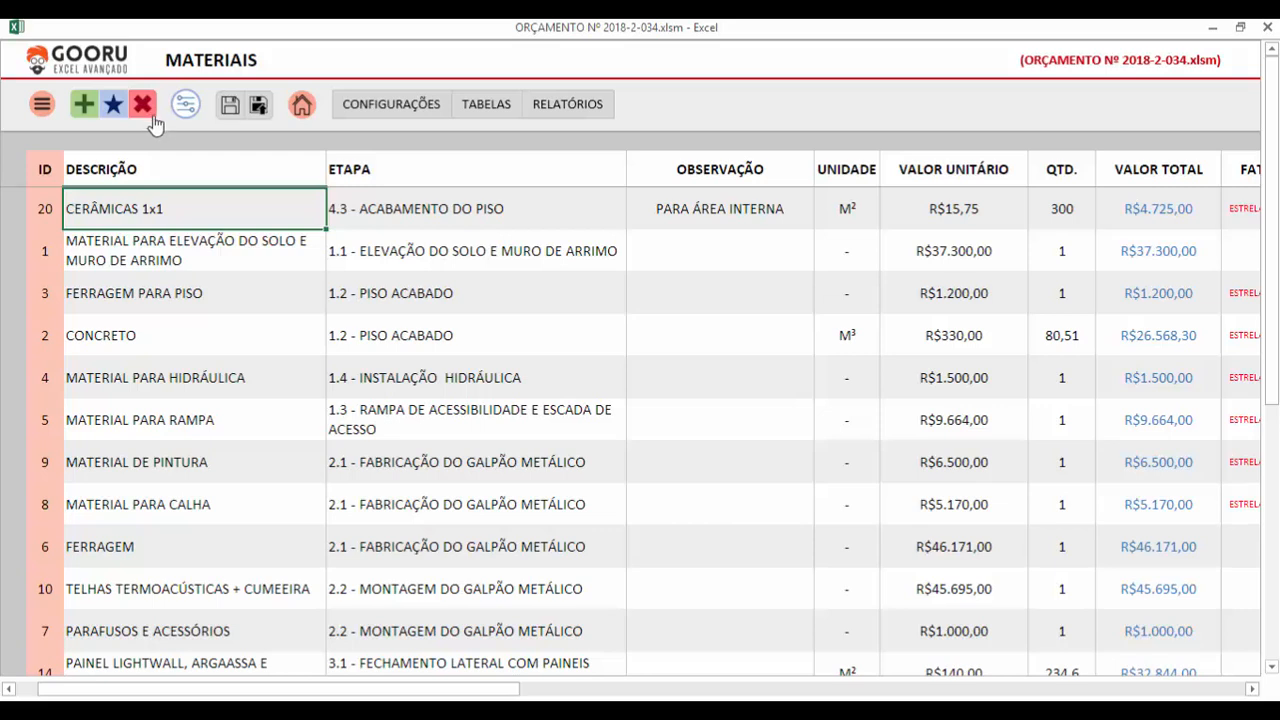
- Select the descriptions from CERÂMICAS 1x1 through CONCRETO, request deletion of these materials and cancel the request
{"action": "left_click", "coordinate": [244, 248]}
{"action": "left_click_drag", "start_coordinate": [252, 208], "coordinate": [252, 343]}
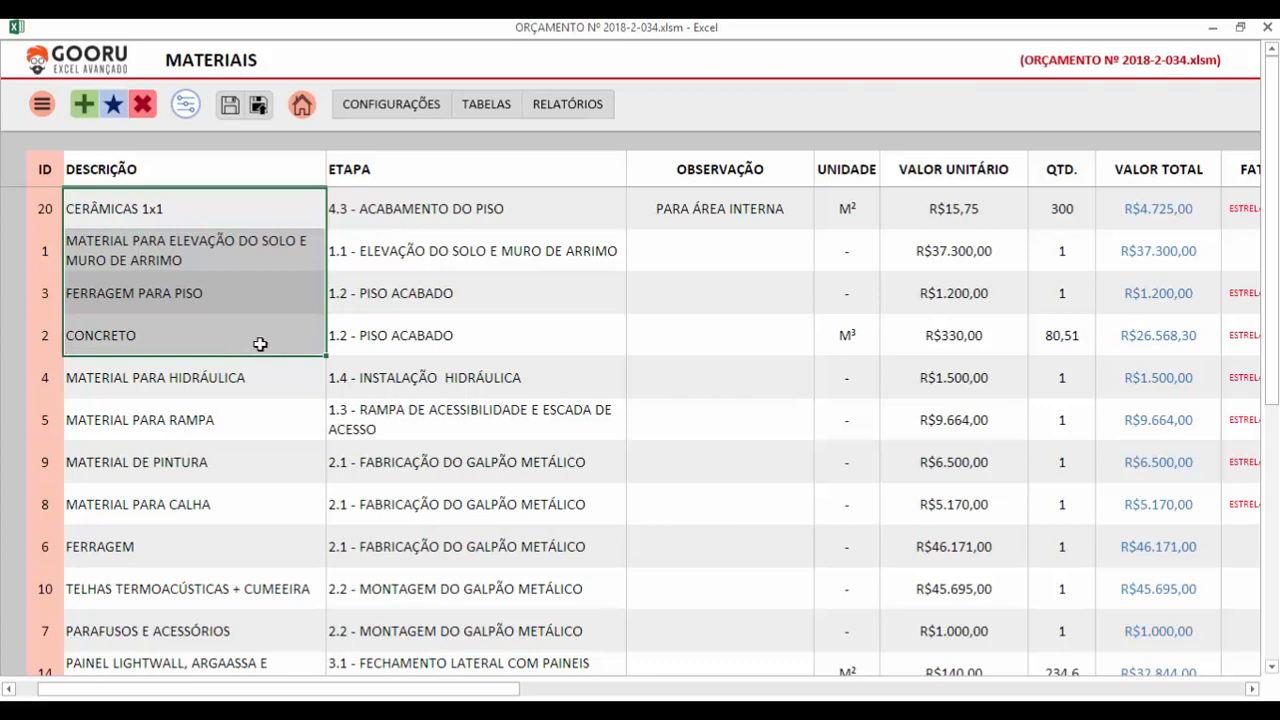
{"action": "left_click_drag", "start_coordinate": [244, 208], "coordinate": [271, 337]}
{"action": "left_click", "coordinate": [142, 104]}
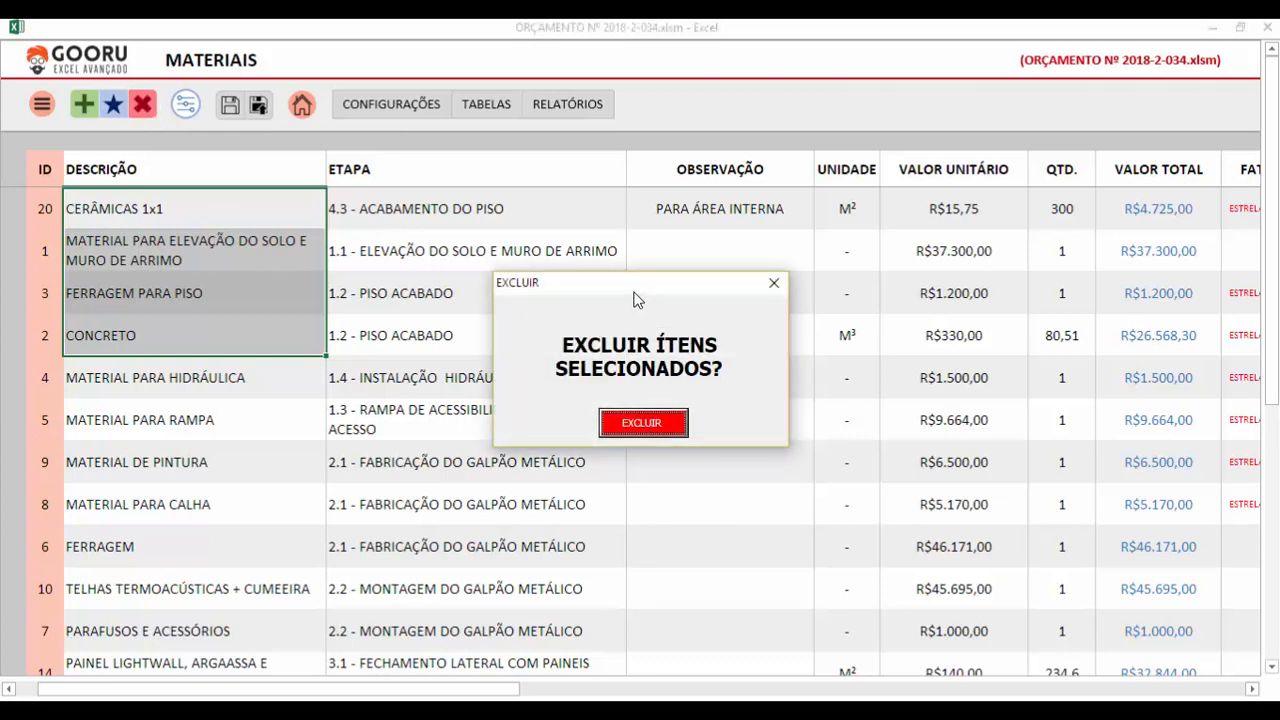
{"action": "left_click_drag", "start_coordinate": [633, 292], "coordinate": [671, 241]}
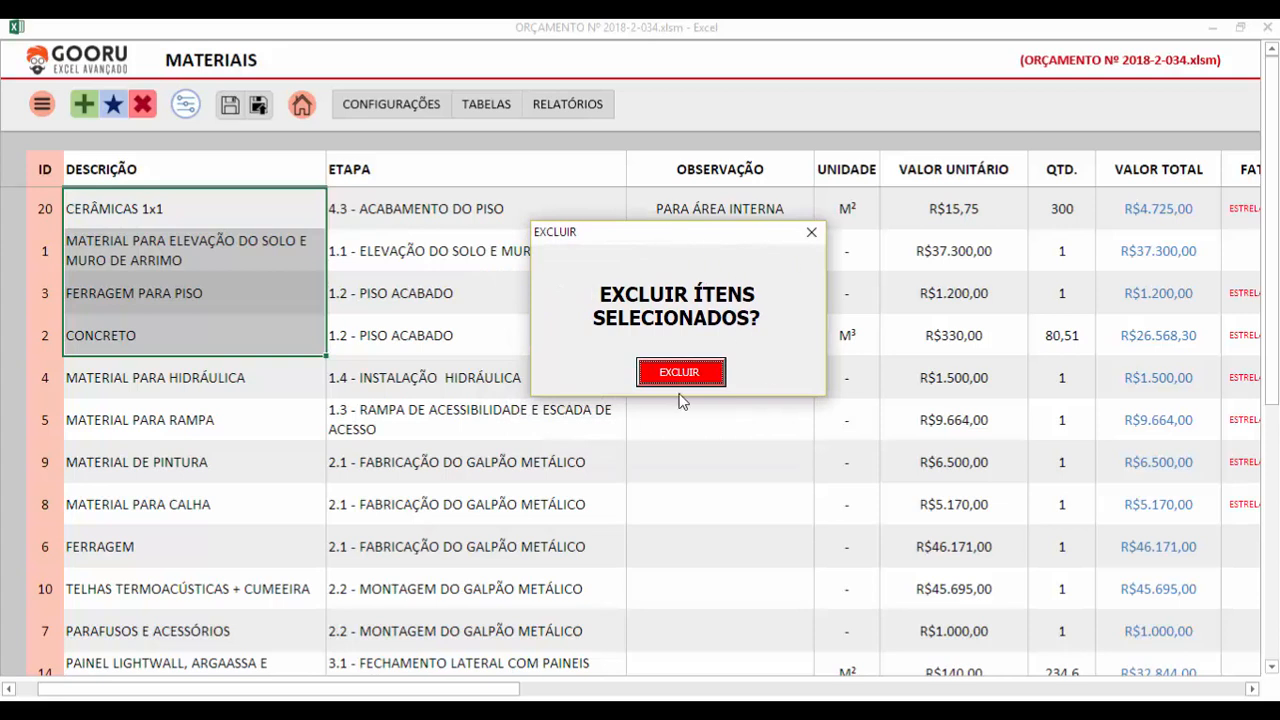
{"action": "left_click", "coordinate": [810, 234]}
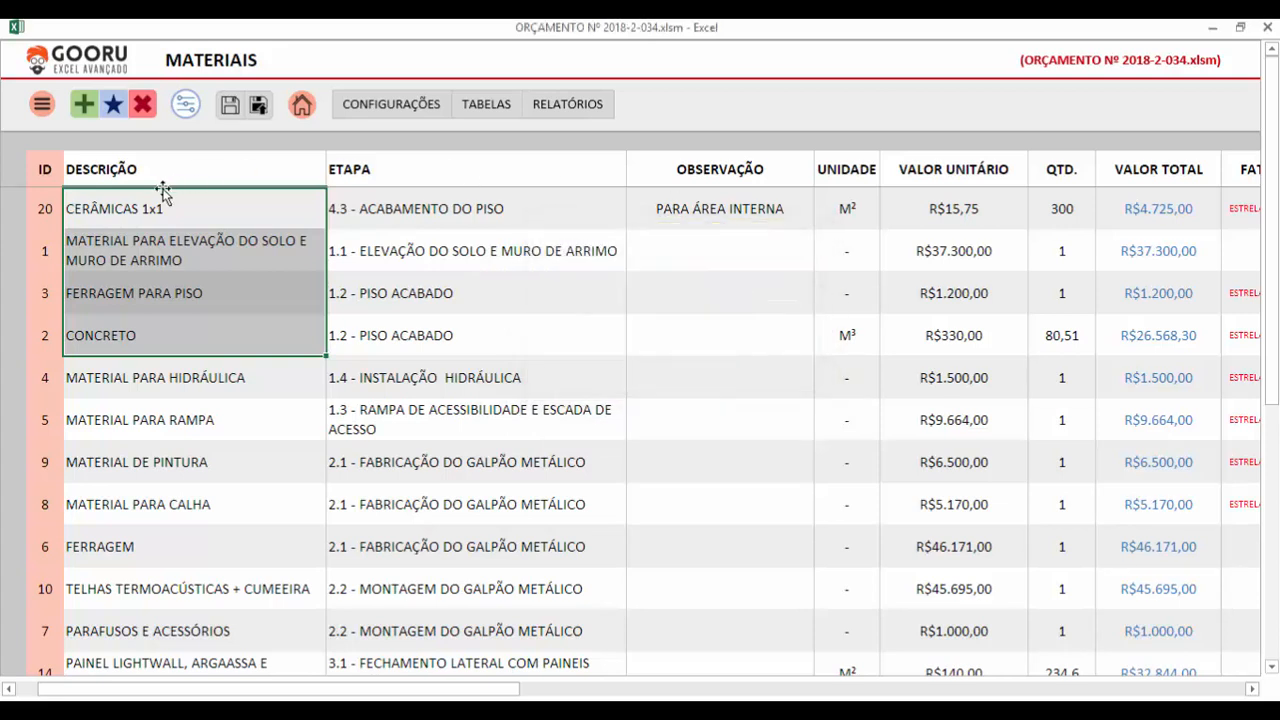
{"action": "left_click_drag", "start_coordinate": [209, 209], "coordinate": [243, 332]}
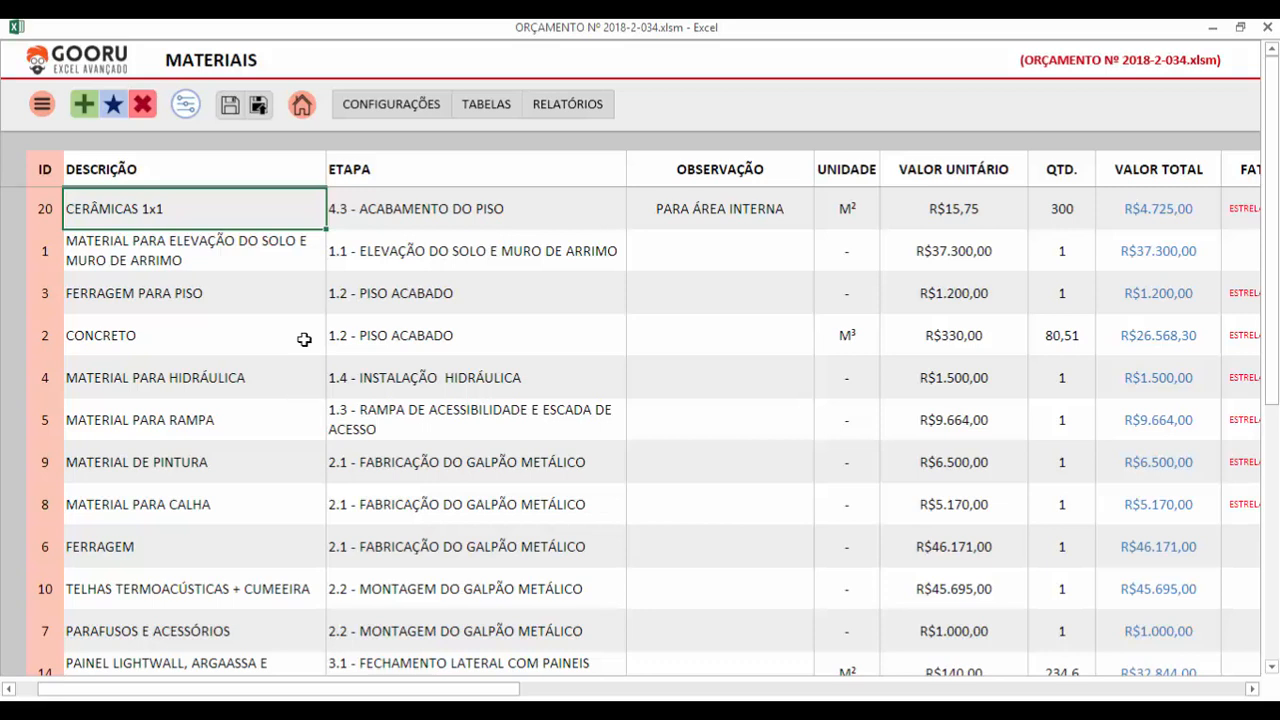
{"action": "left_click", "coordinate": [457, 209]}
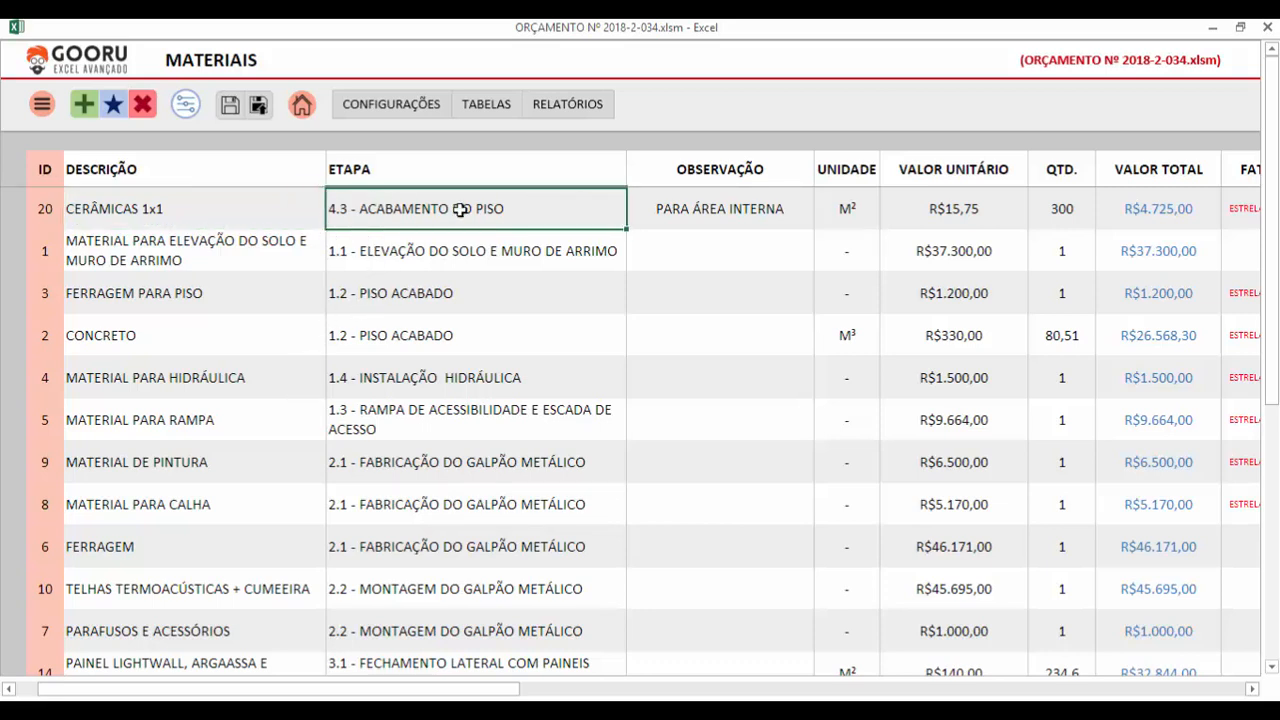
{"action": "left_click", "coordinate": [740, 209]}
{"action": "left_click", "coordinate": [457, 209]}
{"action": "left_click", "coordinate": [142, 206]}
{"action": "left_click", "coordinate": [45, 208]}
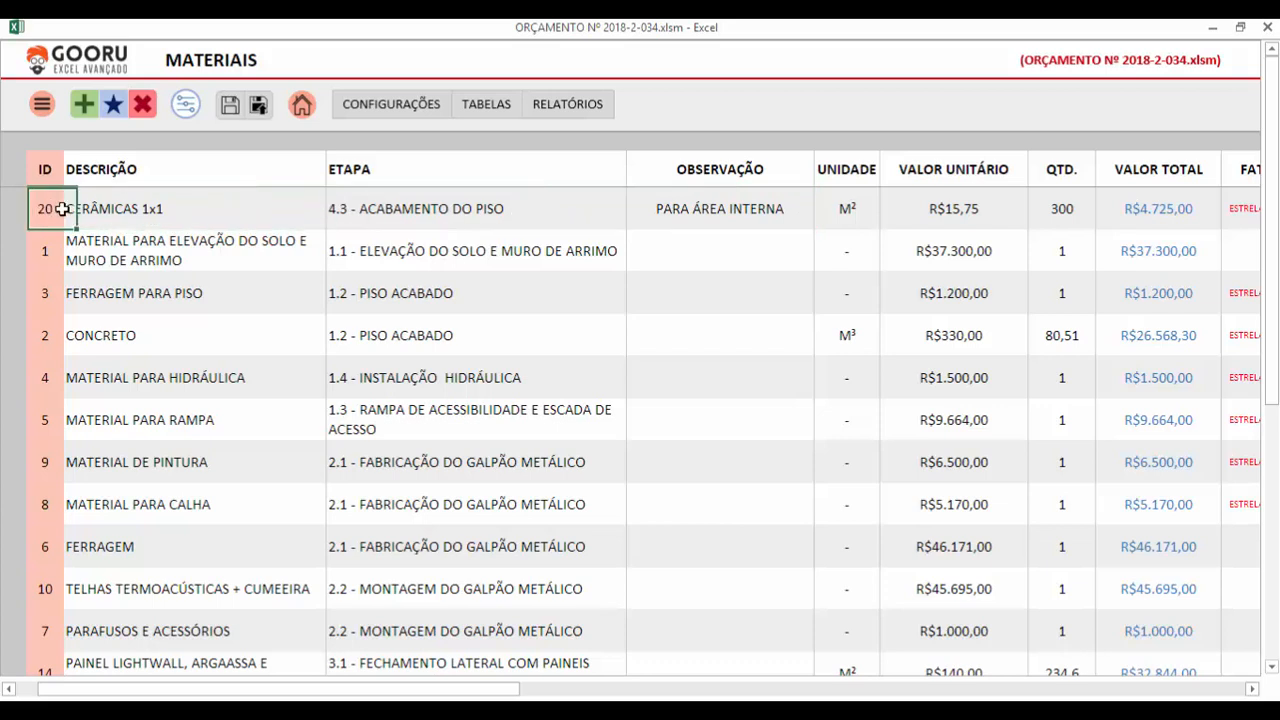
{"action": "left_click", "coordinate": [474, 209]}
{"action": "left_click_drag", "start_coordinate": [459, 208], "coordinate": [931, 463]}
{"action": "left_click", "coordinate": [395, 210]}
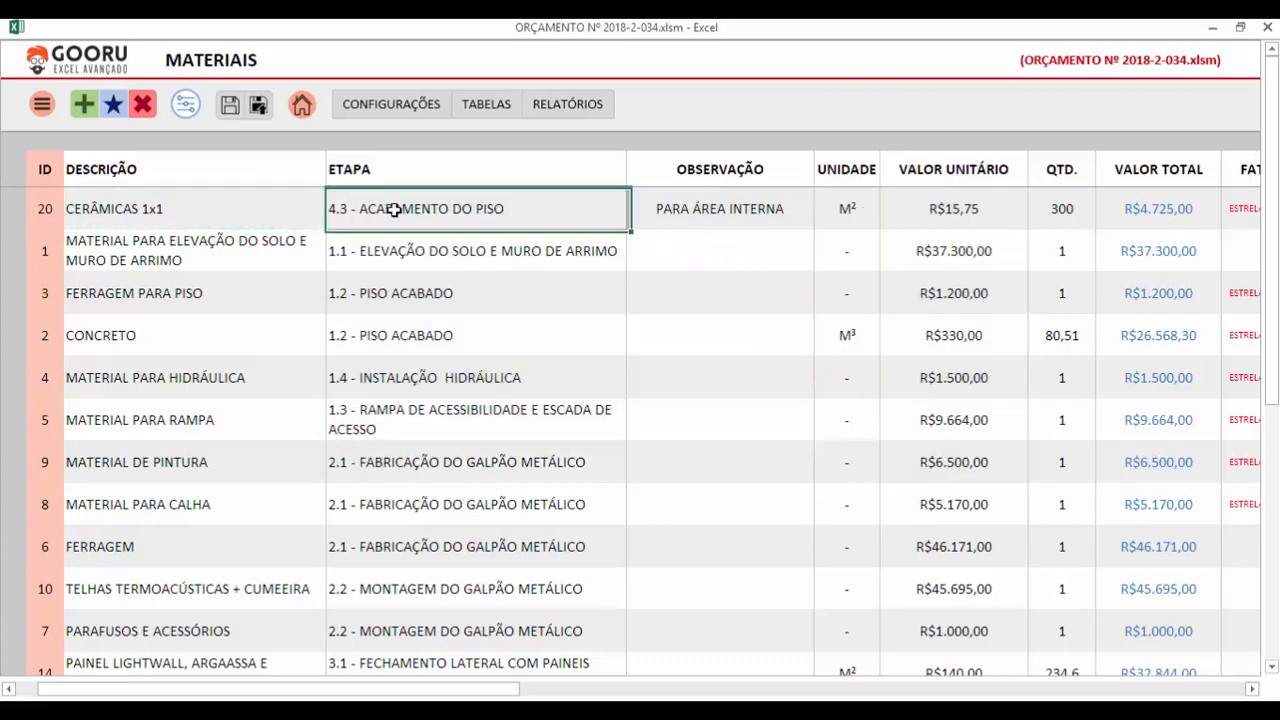
{"action": "left_click", "coordinate": [270, 209]}
{"action": "left_click", "coordinate": [470, 209]}
{"action": "key", "text": "shift+Down"}
{"action": "left_click", "coordinate": [929, 414], "text": "shift"}
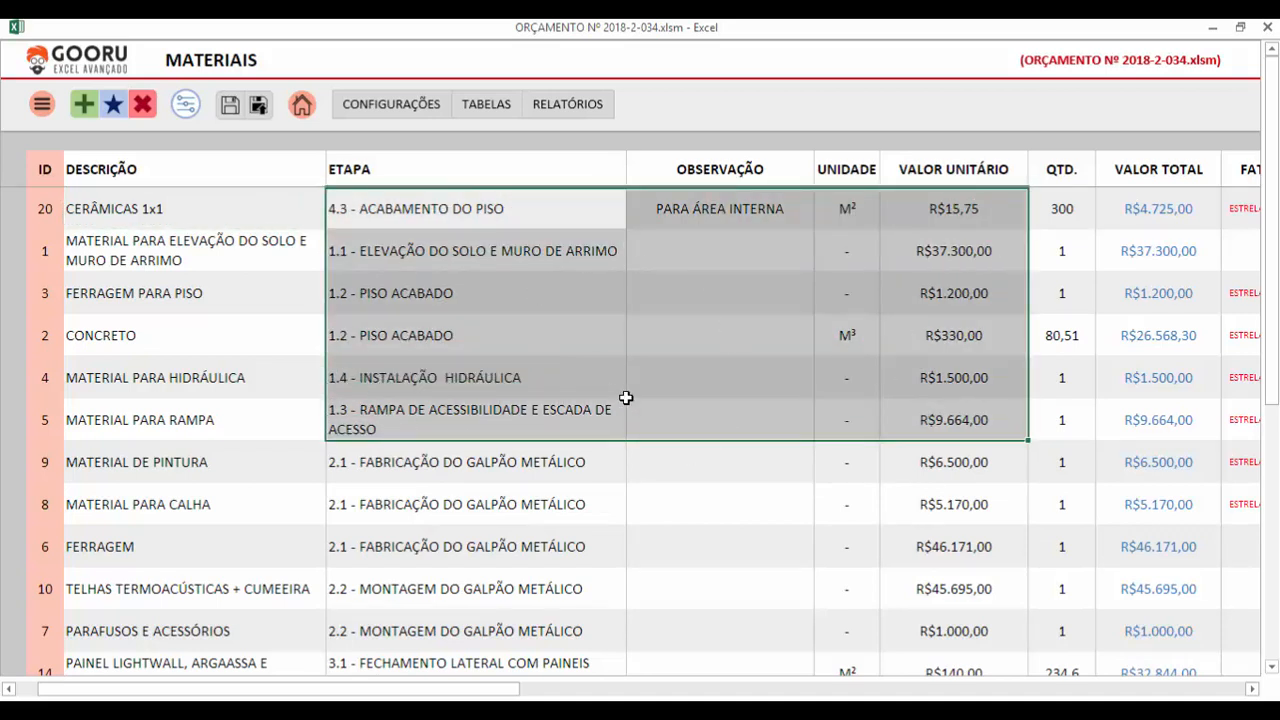
- Delete the CERÂMICAS 1x1 material from the Materiais table and confirm the exclusion
{"action": "left_click", "coordinate": [220, 217]}
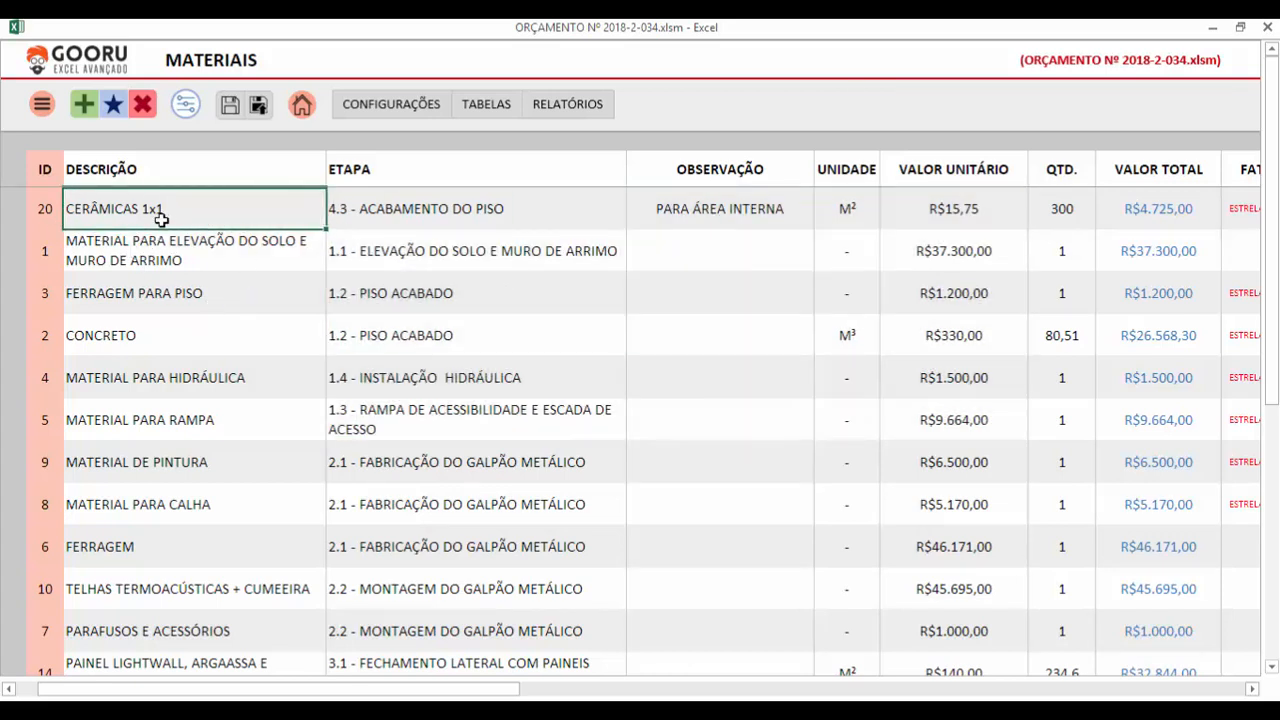
{"action": "left_click", "coordinate": [143, 108]}
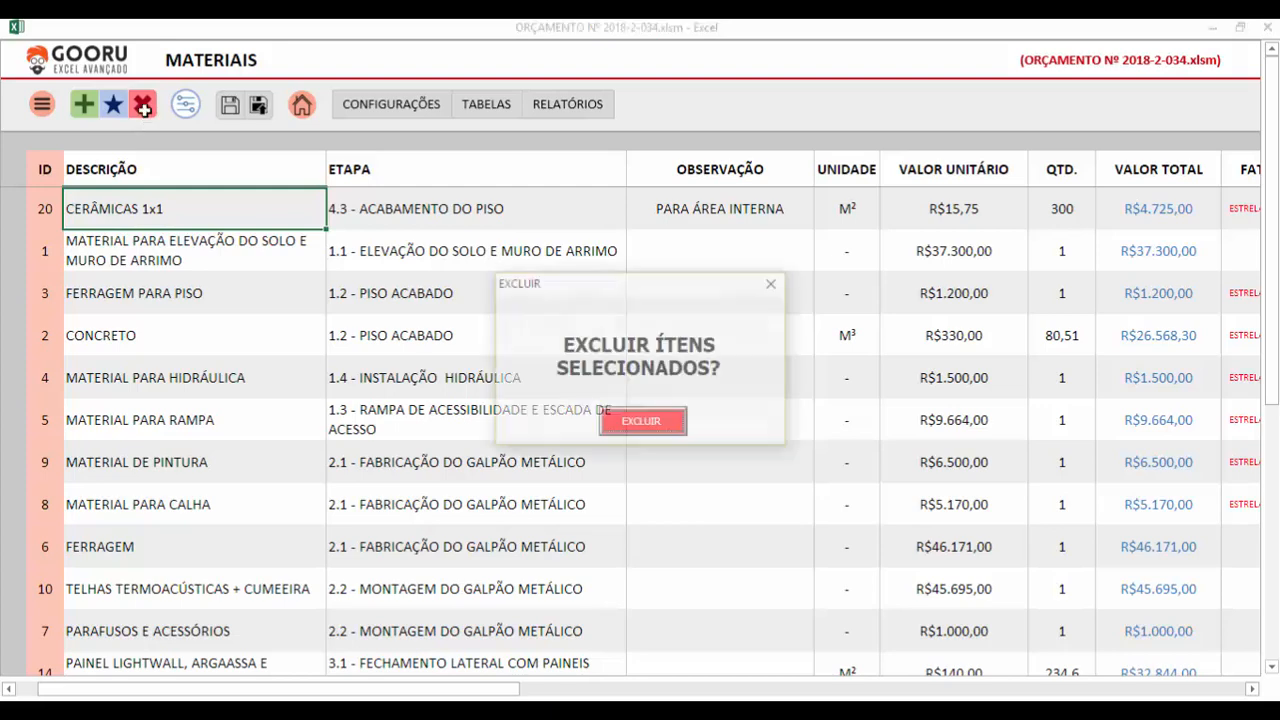
{"action": "left_click", "coordinate": [645, 424]}
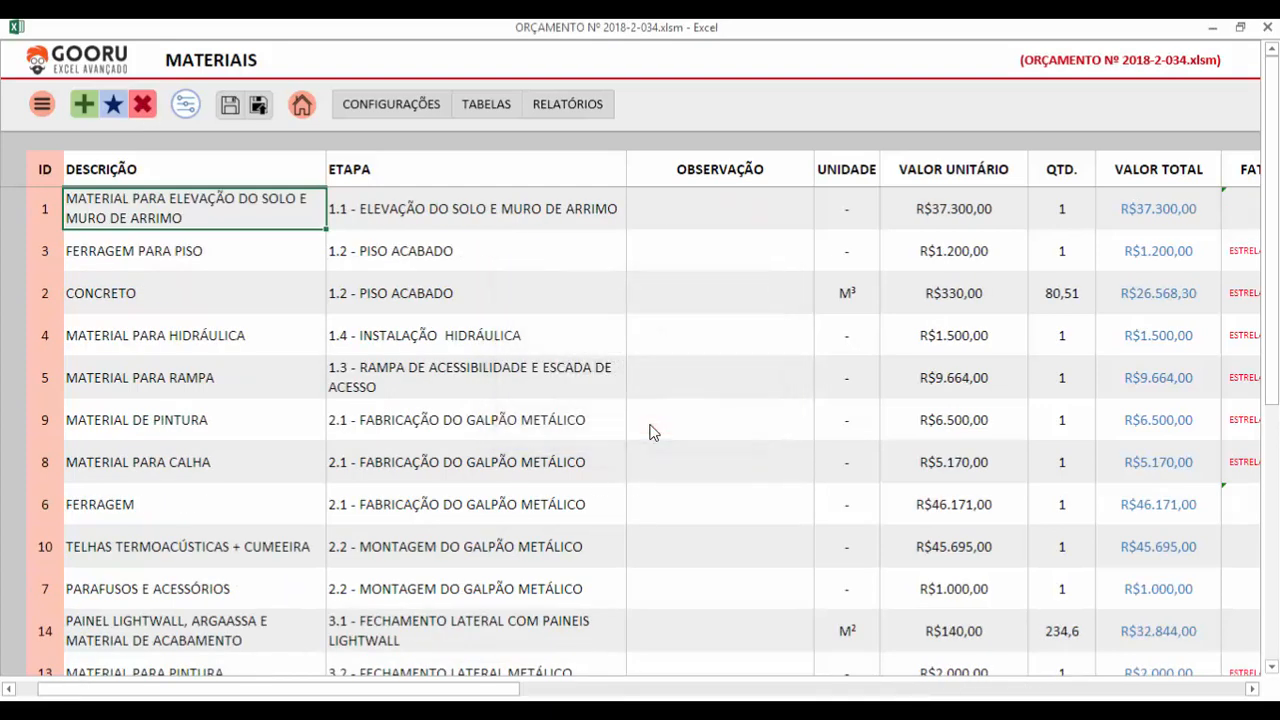
- Open the materials filter and filter the table by phase 1ª FASE - OBRA CIVIL
{"action": "left_click", "coordinate": [186, 106]}
{"action": "left_click_drag", "start_coordinate": [670, 165], "coordinate": [708, 118]}
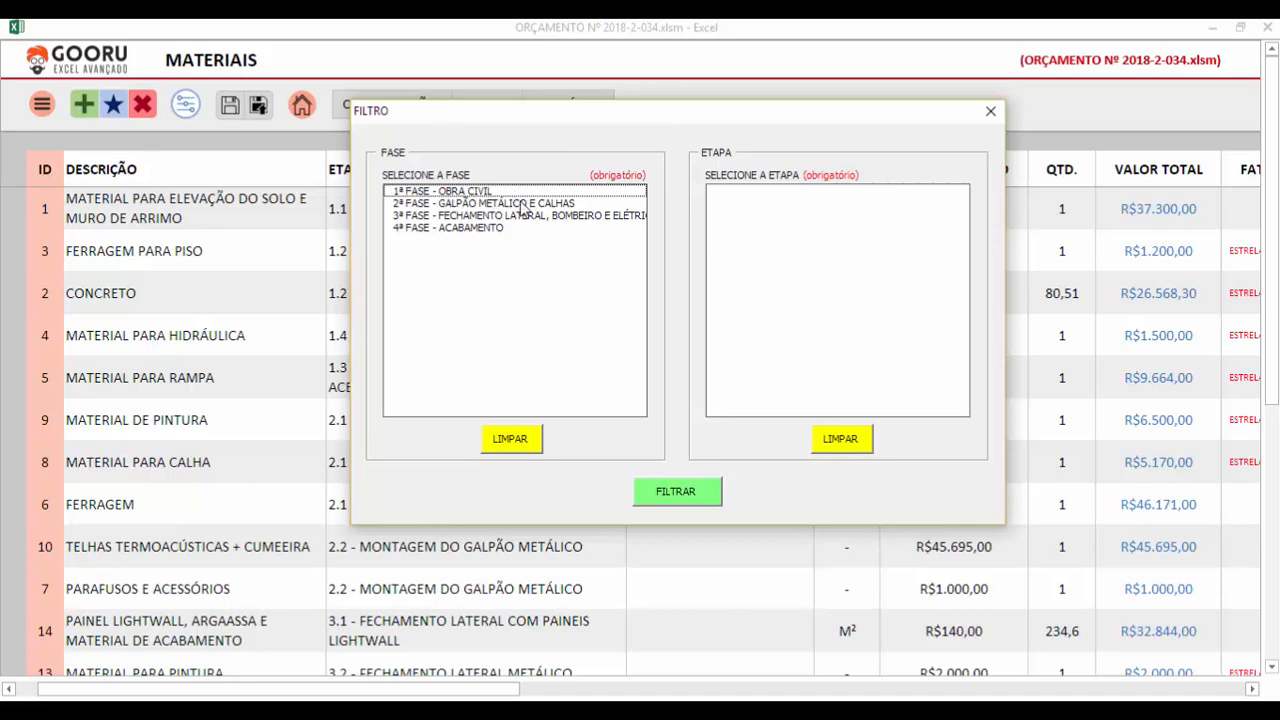
{"action": "left_click", "coordinate": [466, 194]}
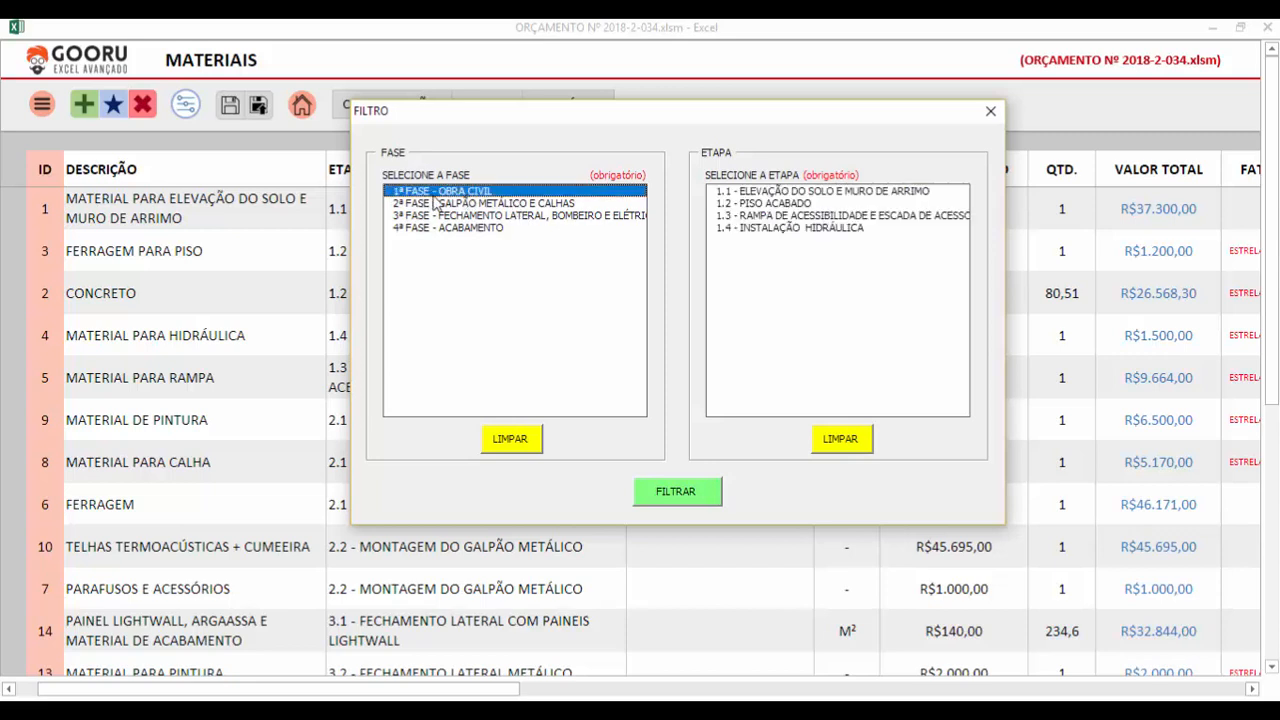
{"action": "left_click", "coordinate": [694, 498]}
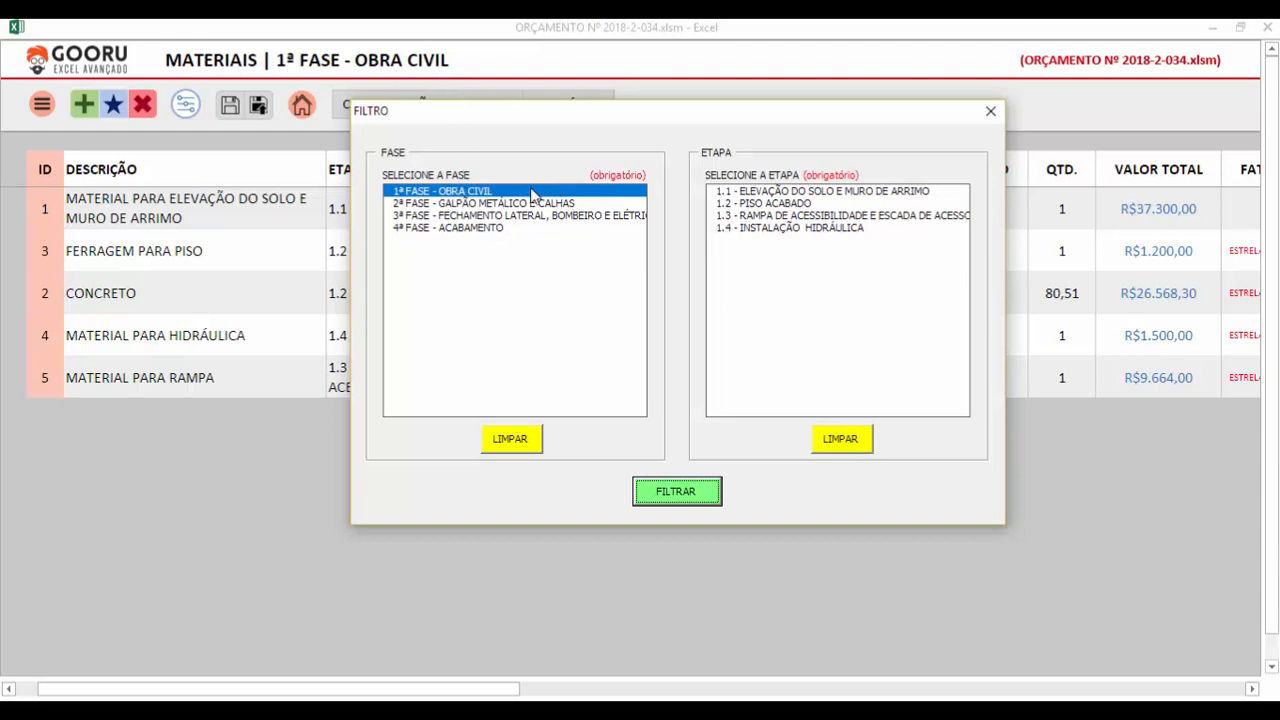
- Filter the table by phase 3ª FASE - FECHAMENTO LATERAL, BOMBEIRO E ELÉTRICA and move the filter dialog clear of the stage column
{"action": "left_click", "coordinate": [445, 217]}
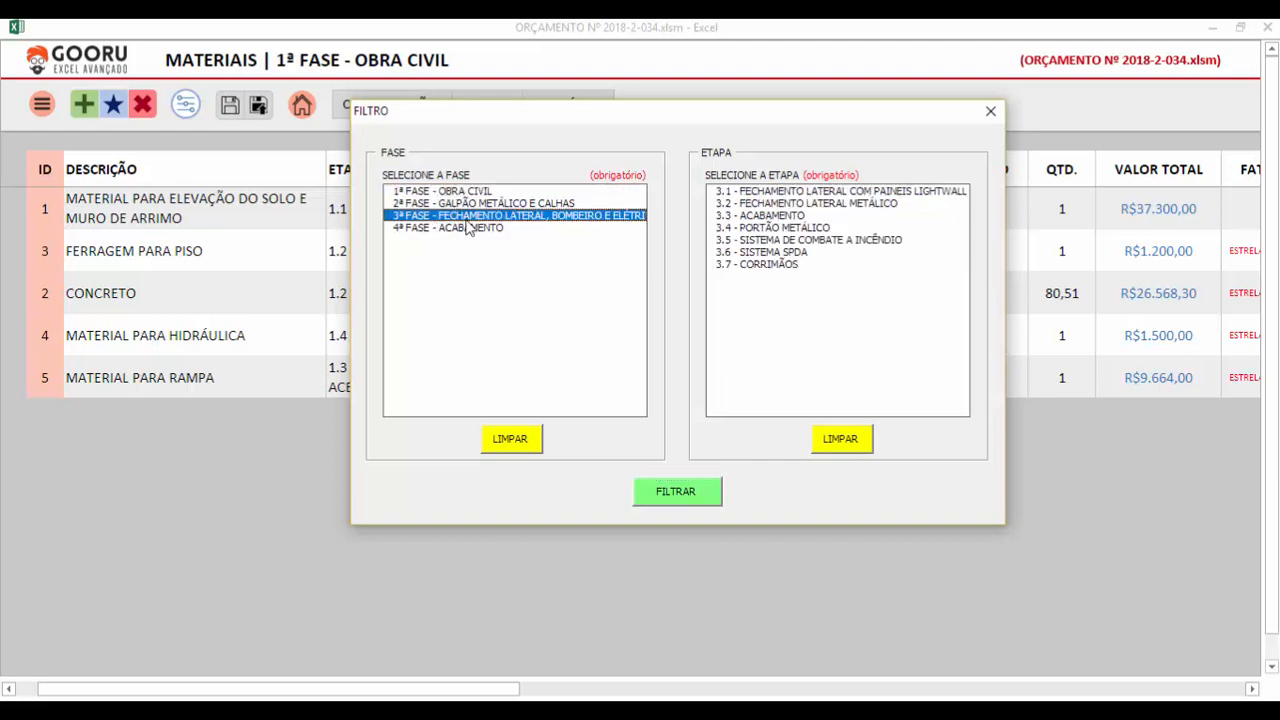
{"action": "left_click", "coordinate": [677, 494]}
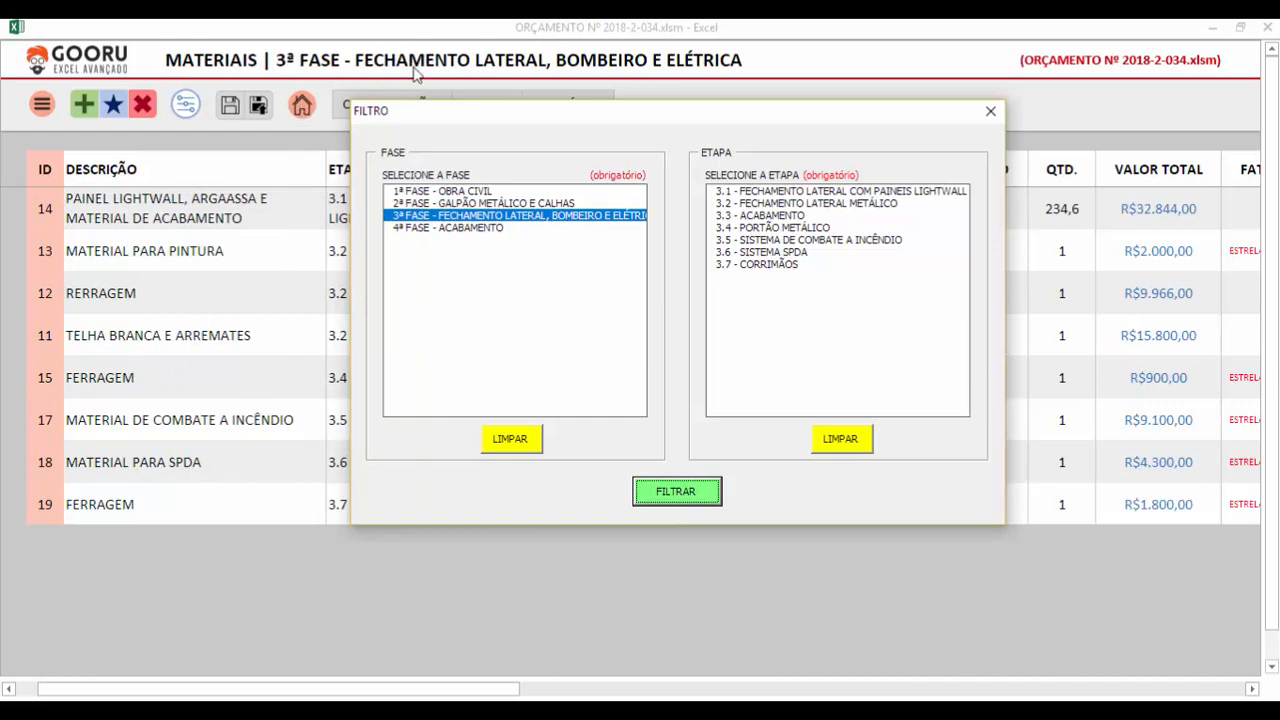
{"action": "left_click_drag", "start_coordinate": [443, 120], "coordinate": [703, 99]}
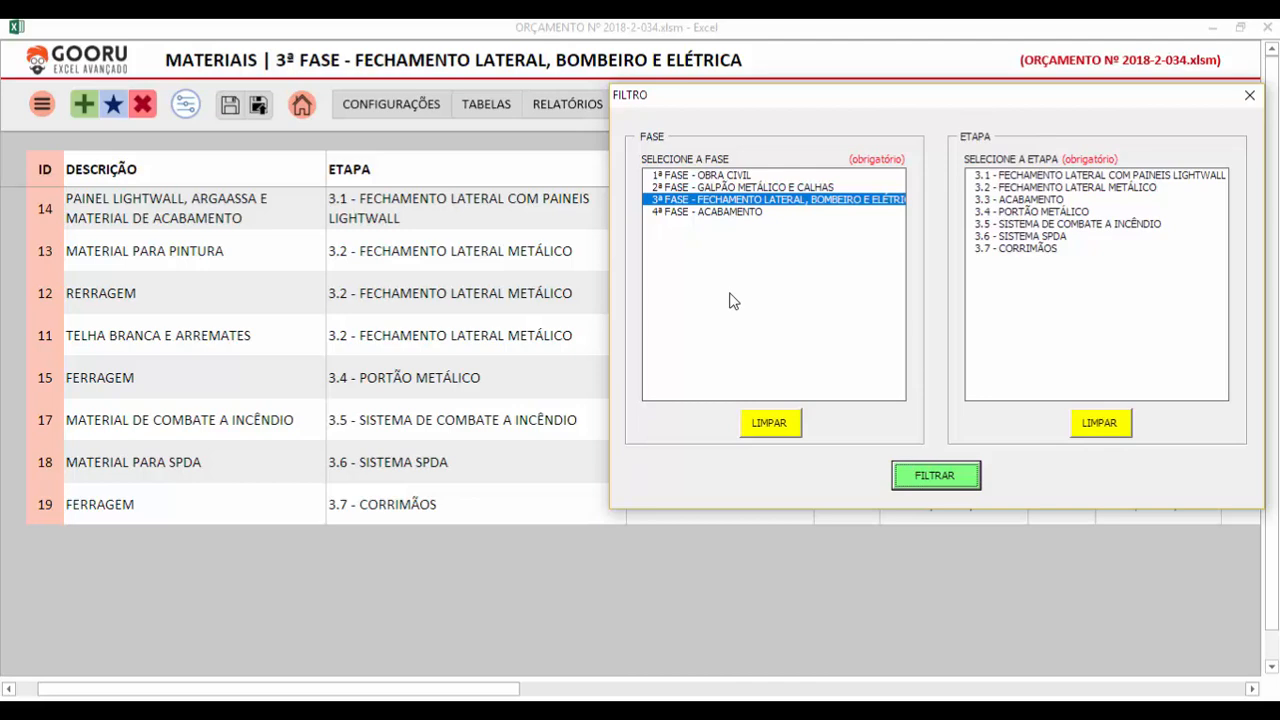
{"action": "left_click_drag", "start_coordinate": [956, 100], "coordinate": [938, 131]}
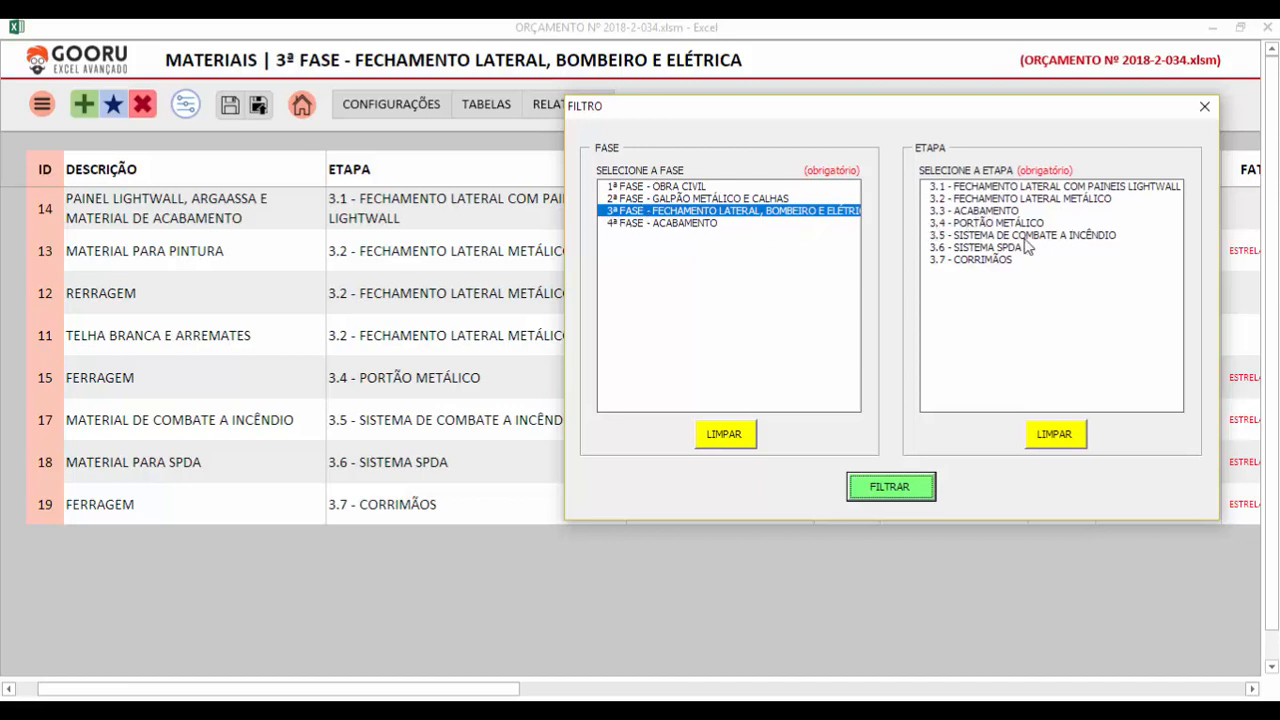
- Filter twice by stage 3.2 - FECHAMENTO LATERAL METÁLICO, clearing the stage filter each time, and clear the phase filter
{"action": "left_click", "coordinate": [956, 201]}
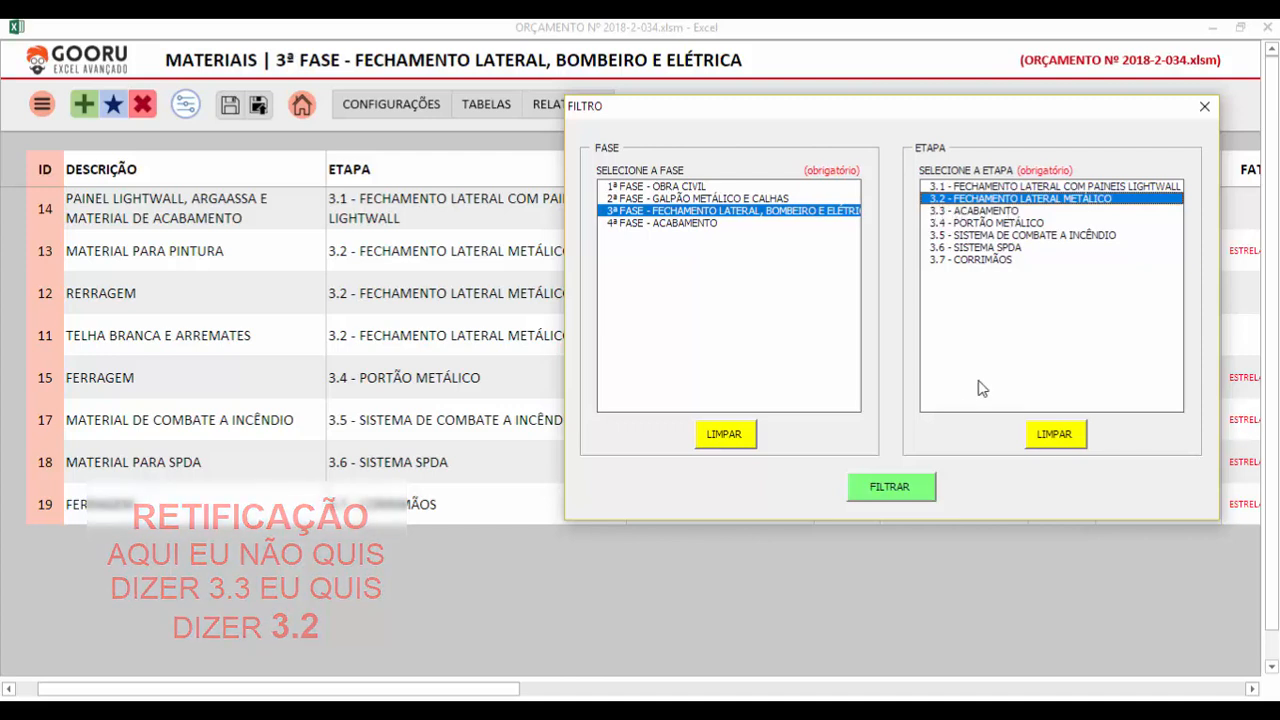
{"action": "left_click", "coordinate": [893, 489]}
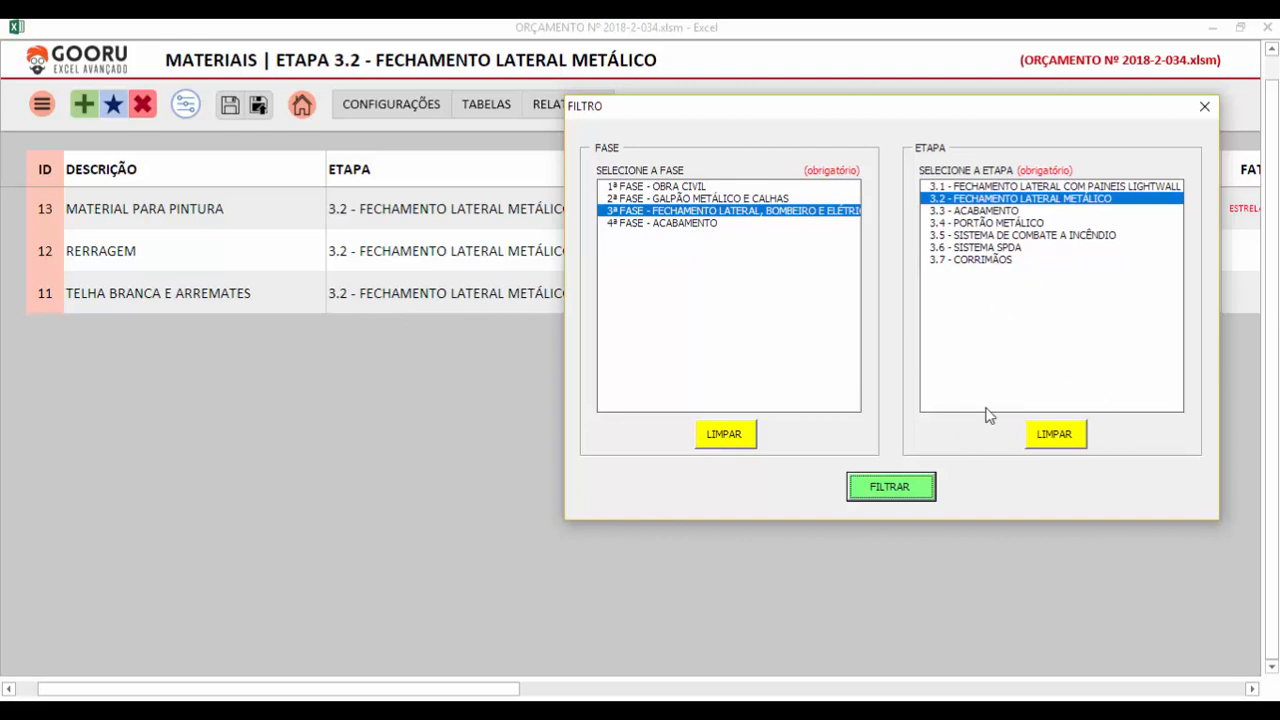
{"action": "left_click", "coordinate": [1055, 436]}
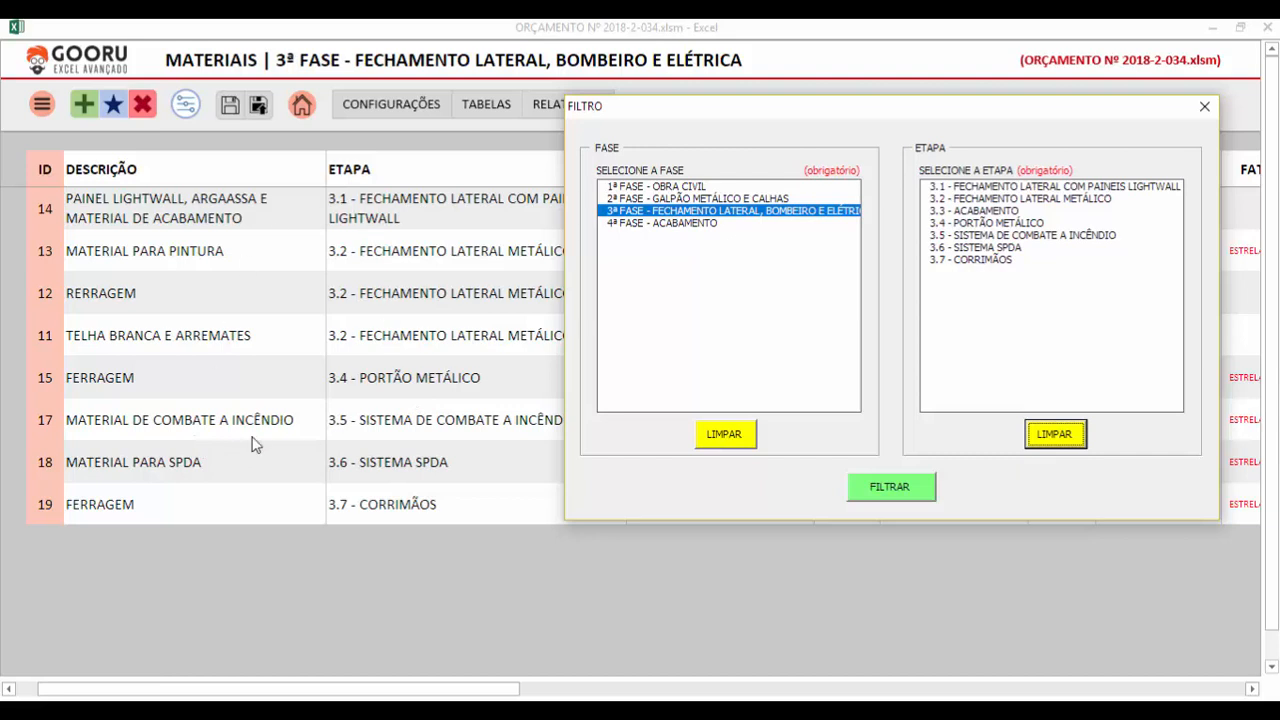
{"action": "left_click", "coordinate": [956, 201]}
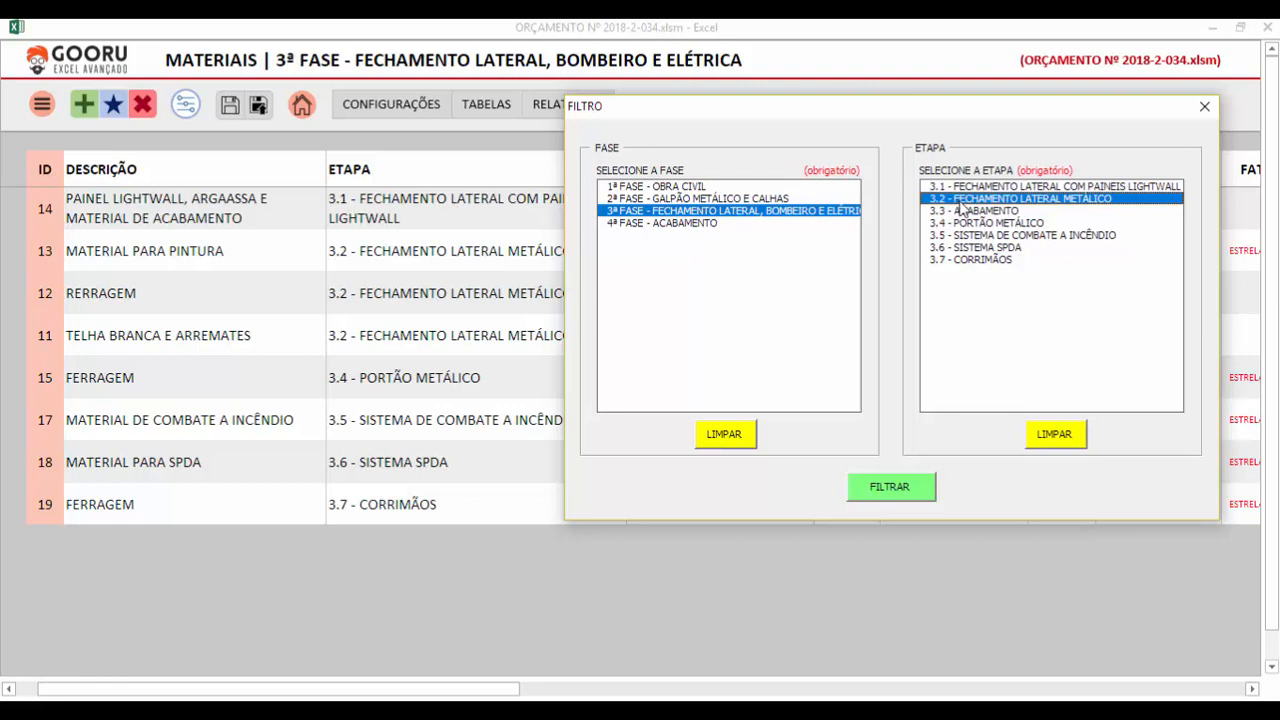
{"action": "left_click", "coordinate": [889, 486]}
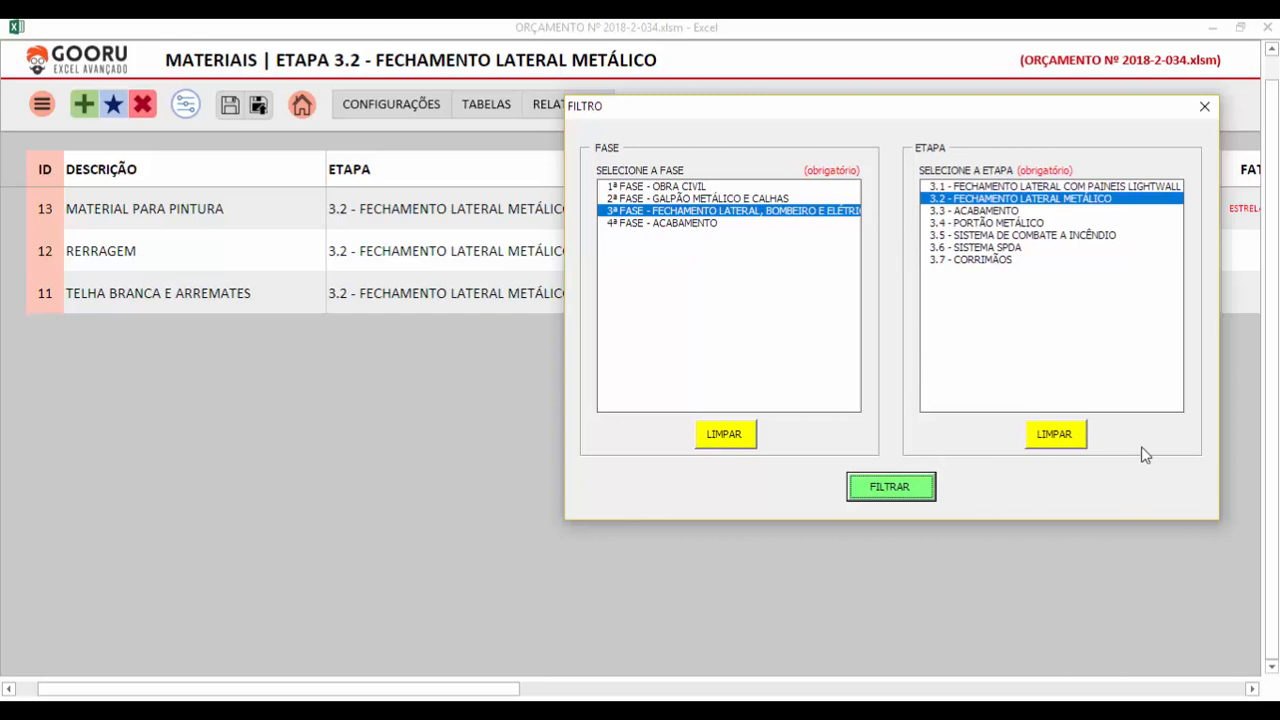
{"action": "left_click", "coordinate": [1066, 437]}
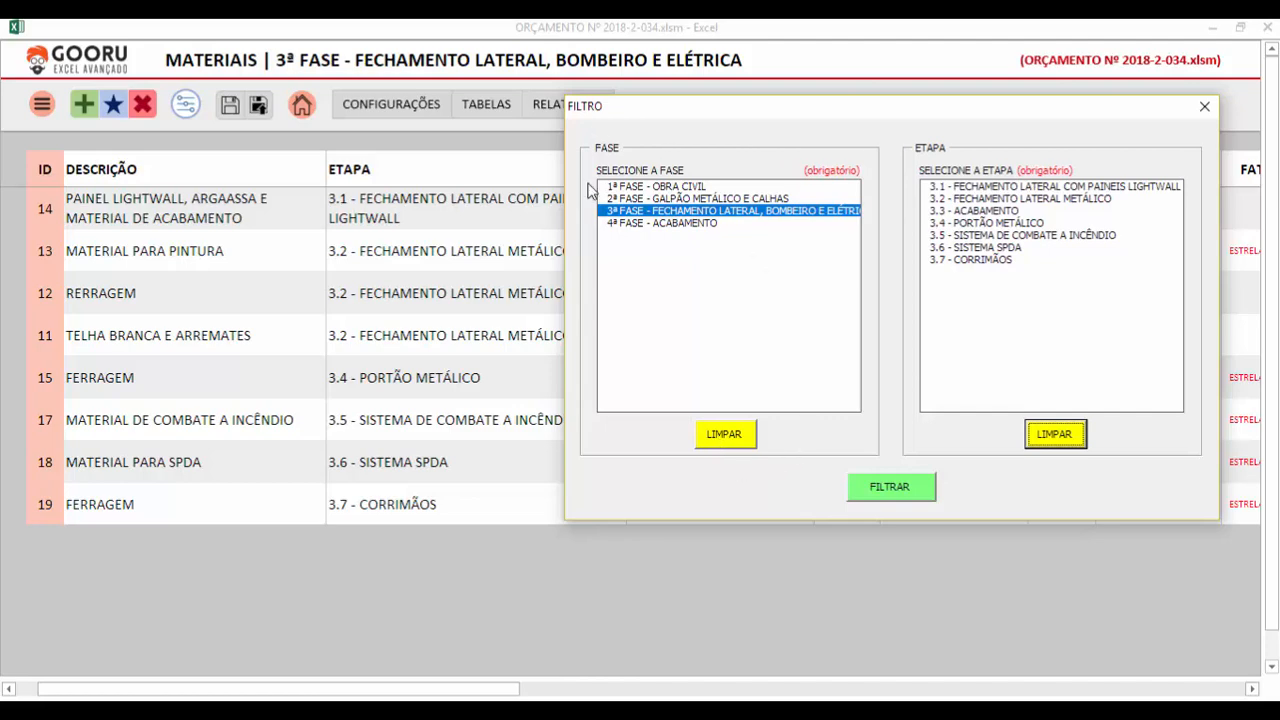
{"action": "left_click", "coordinate": [734, 439]}
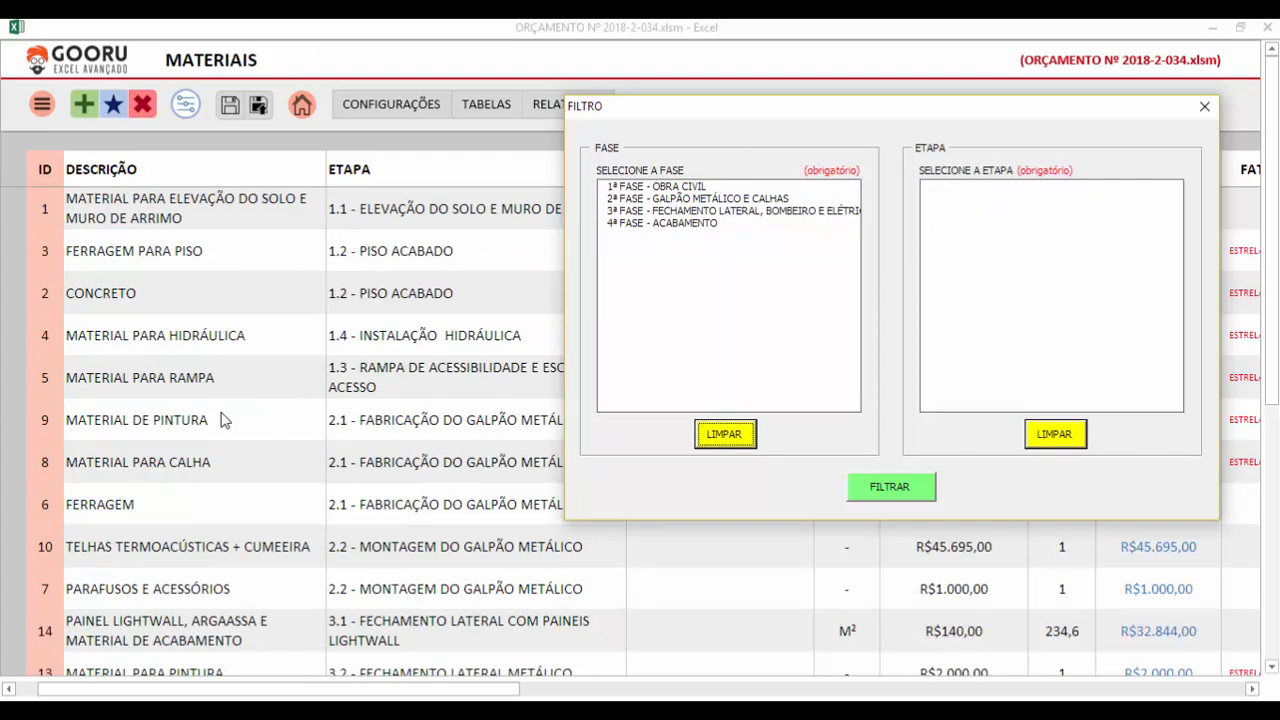
- Reapply the 3ª FASE filter with stage 3.2 - FECHAMENTO LATERAL METÁLICO, clear both through the phase filter and close the dialog
{"action": "left_click", "coordinate": [640, 212]}
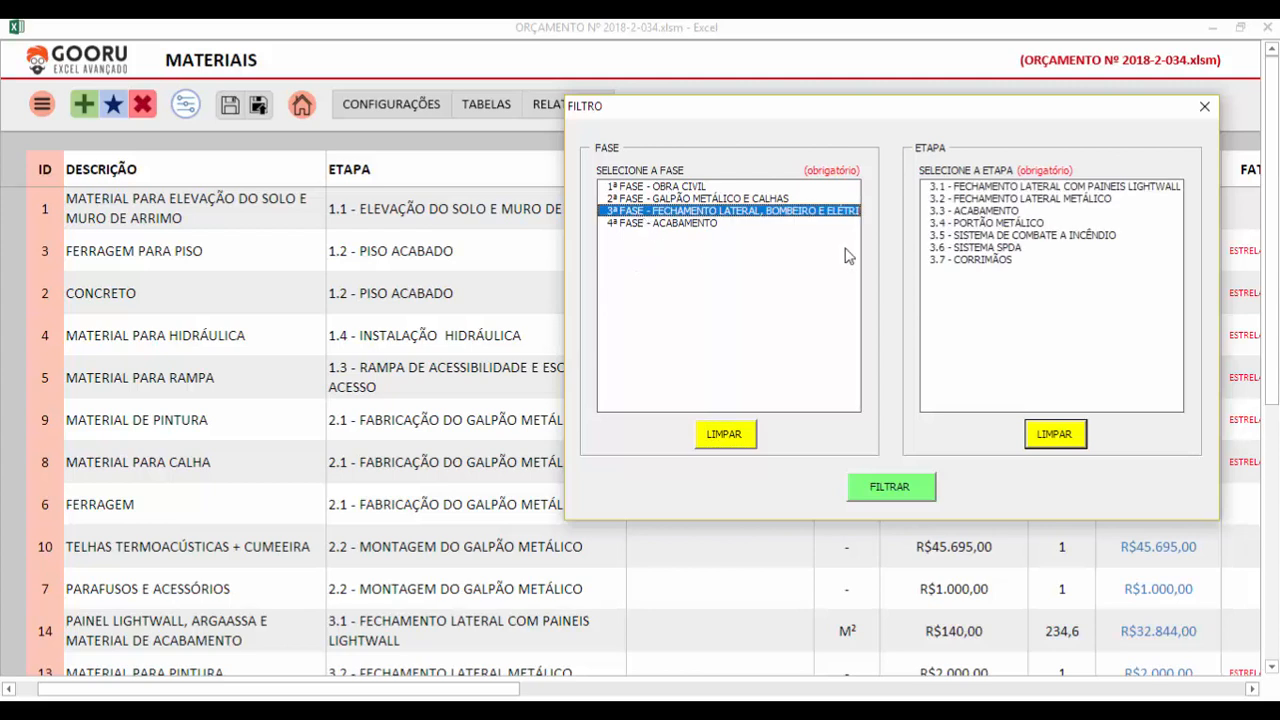
{"action": "left_click", "coordinate": [986, 200]}
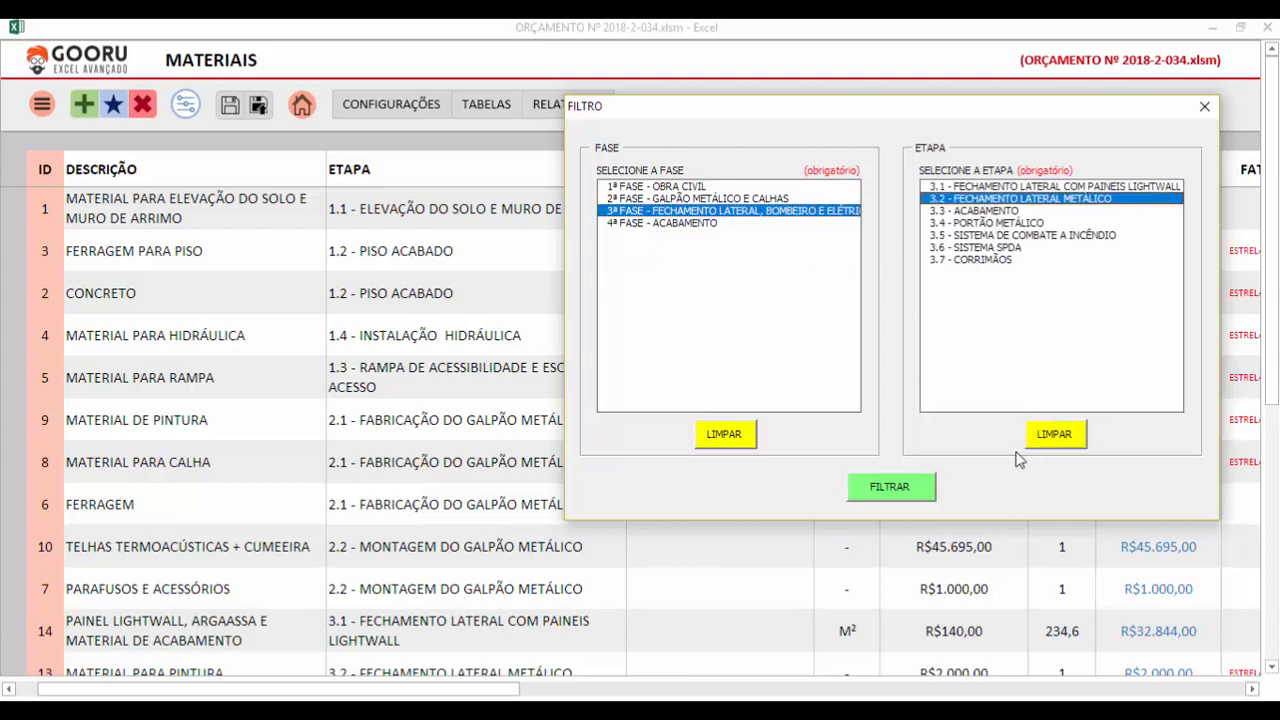
{"action": "left_click", "coordinate": [889, 486]}
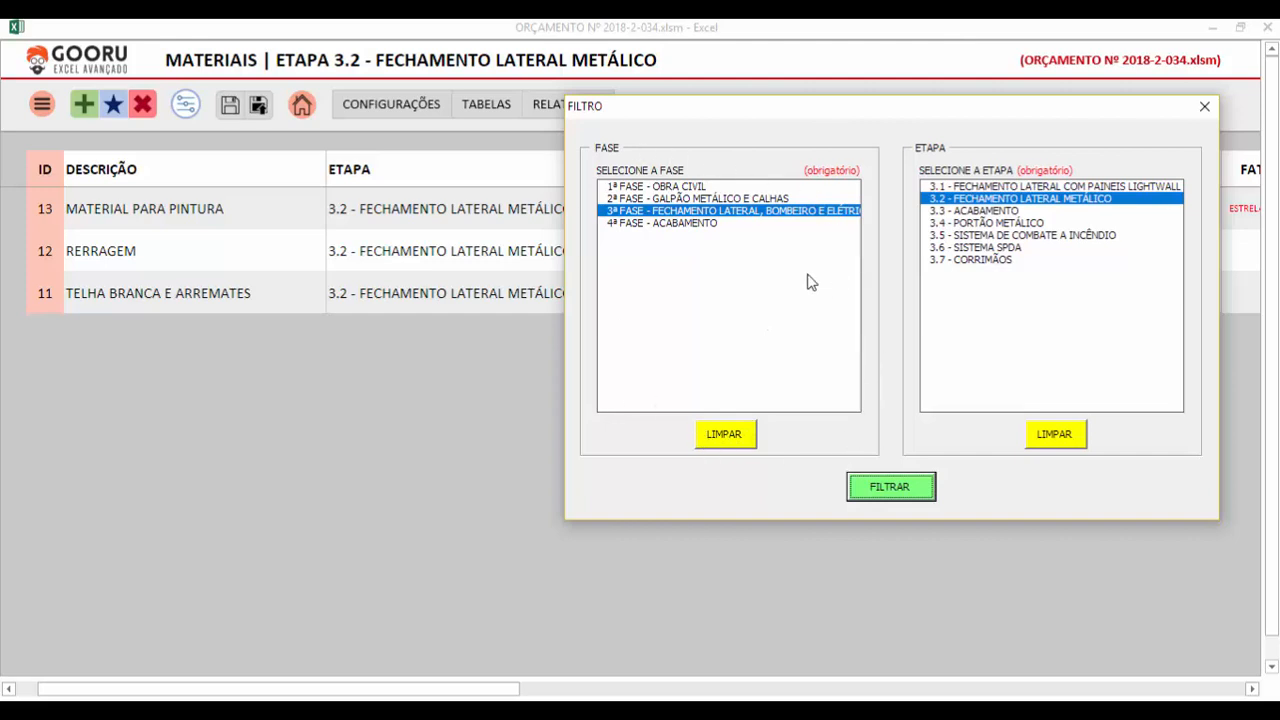
{"action": "left_click", "coordinate": [745, 443]}
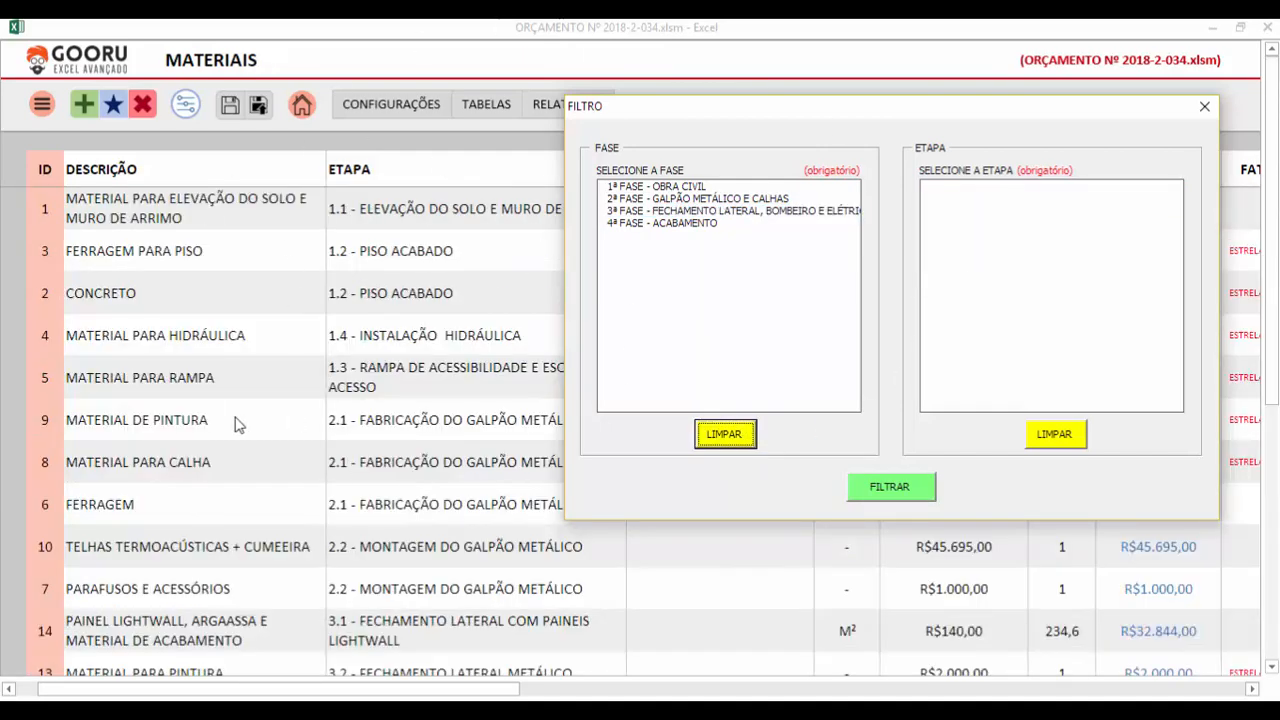
{"action": "left_click", "coordinate": [1205, 107]}
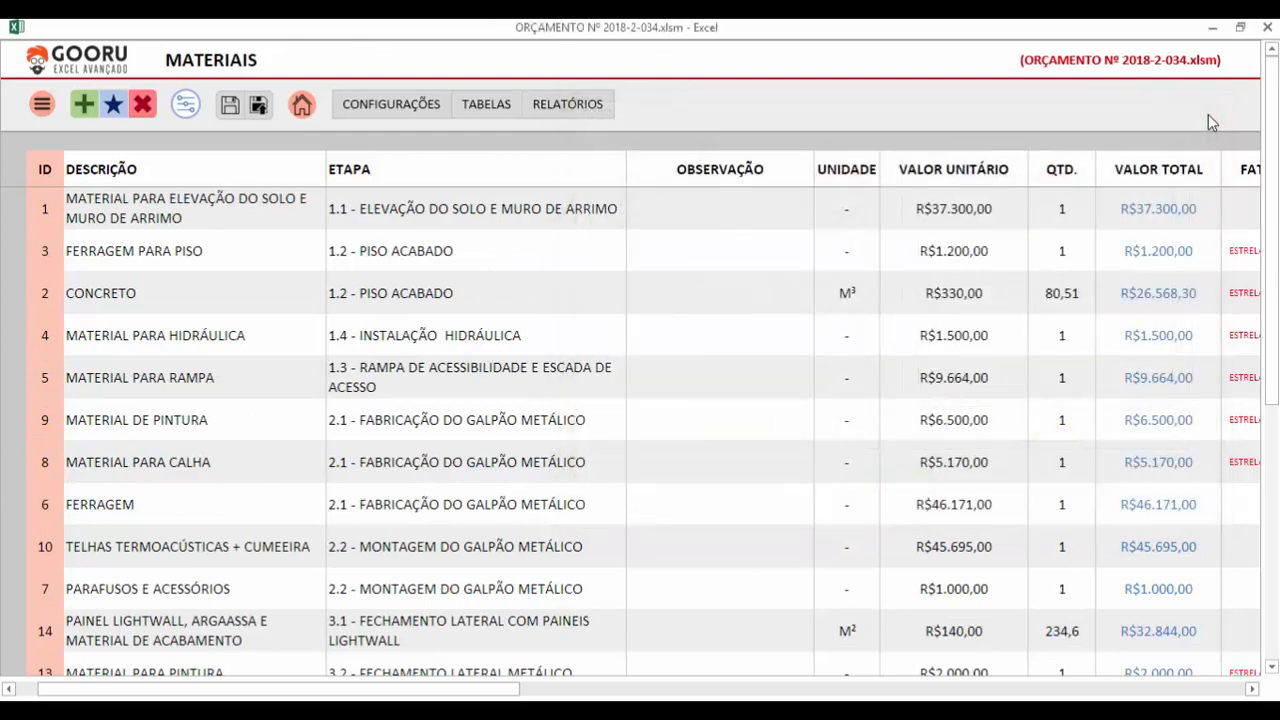
- Filter the materials by 1ª FASE - OBRA CIVIL and stage 1.2 - PISO ACABADO, closing the filter dialog
{"action": "left_click", "coordinate": [188, 110]}
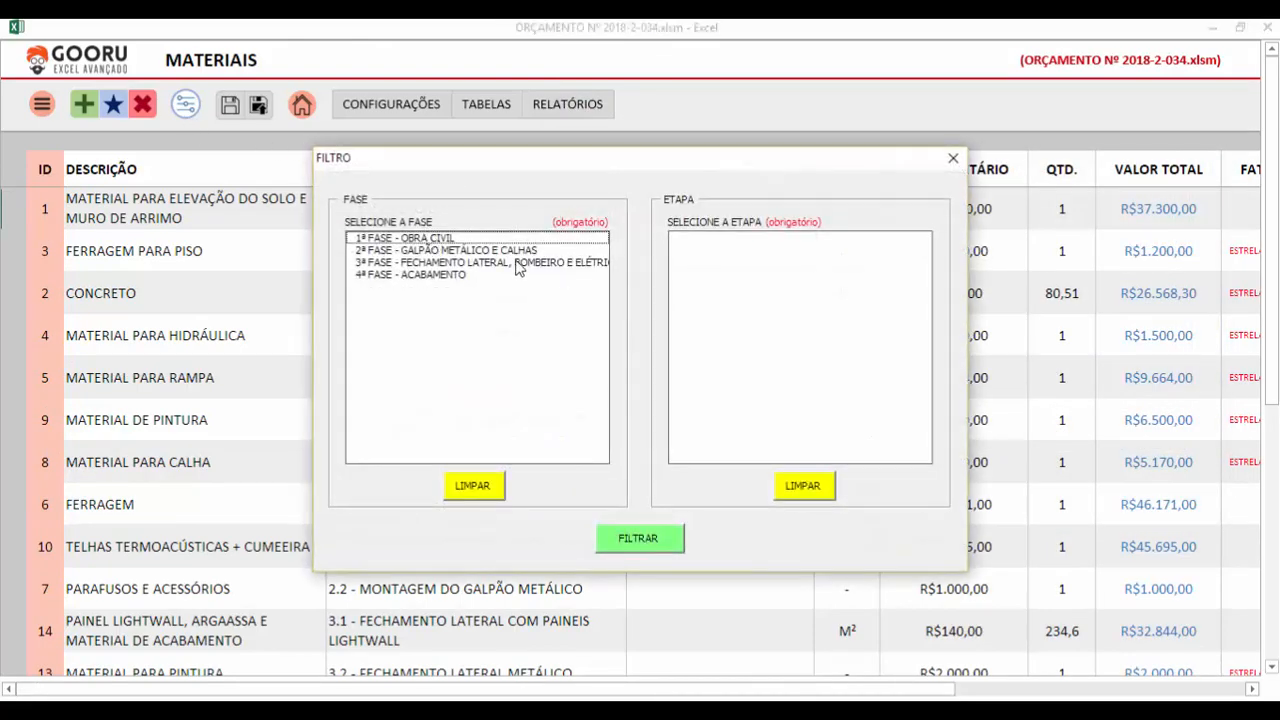
{"action": "left_click", "coordinate": [437, 240]}
{"action": "left_click", "coordinate": [795, 250]}
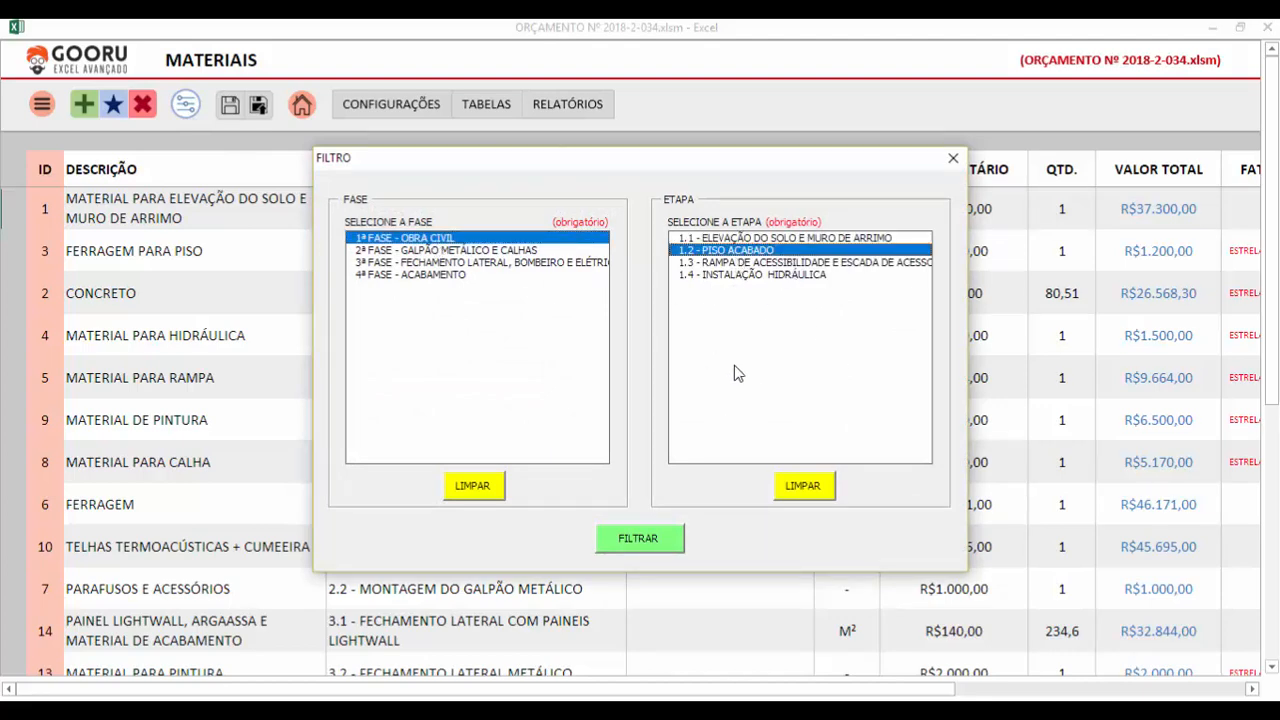
{"action": "left_click", "coordinate": [672, 540]}
{"action": "left_click", "coordinate": [953, 158]}
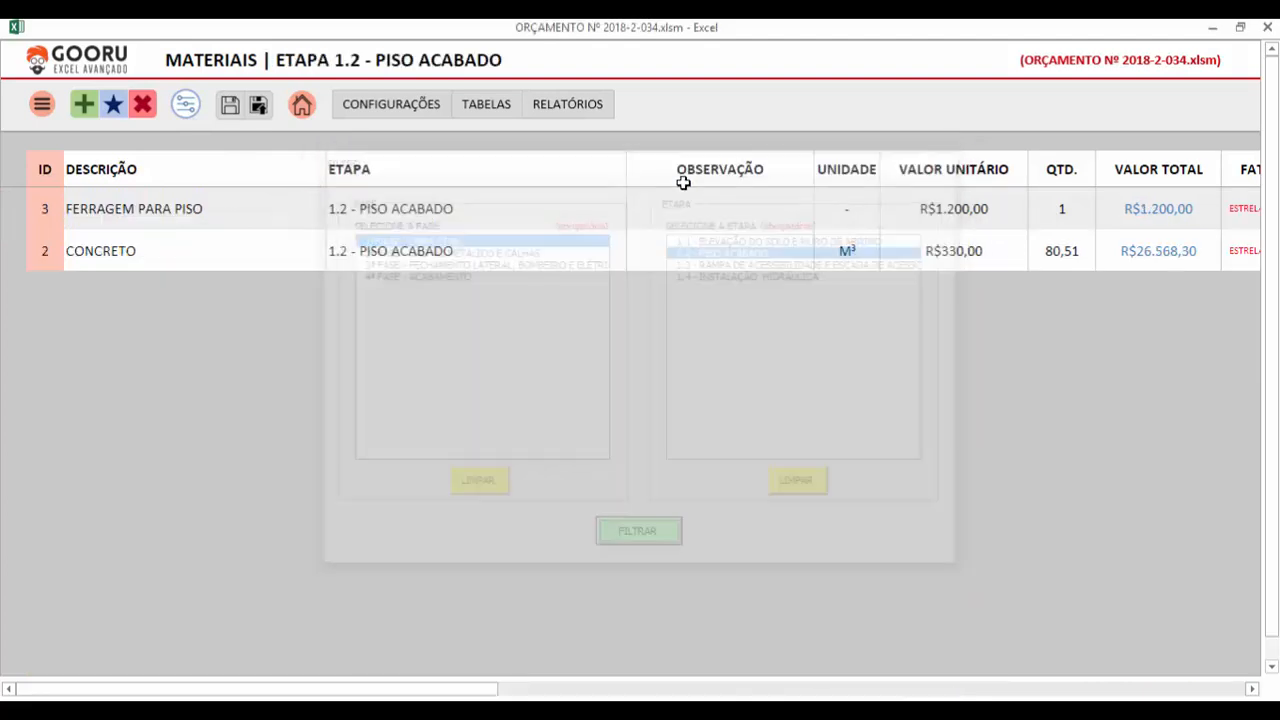
- Examine the phase and stage preselected in the new-material form under the active filter, and close the form
{"action": "left_click", "coordinate": [91, 112]}
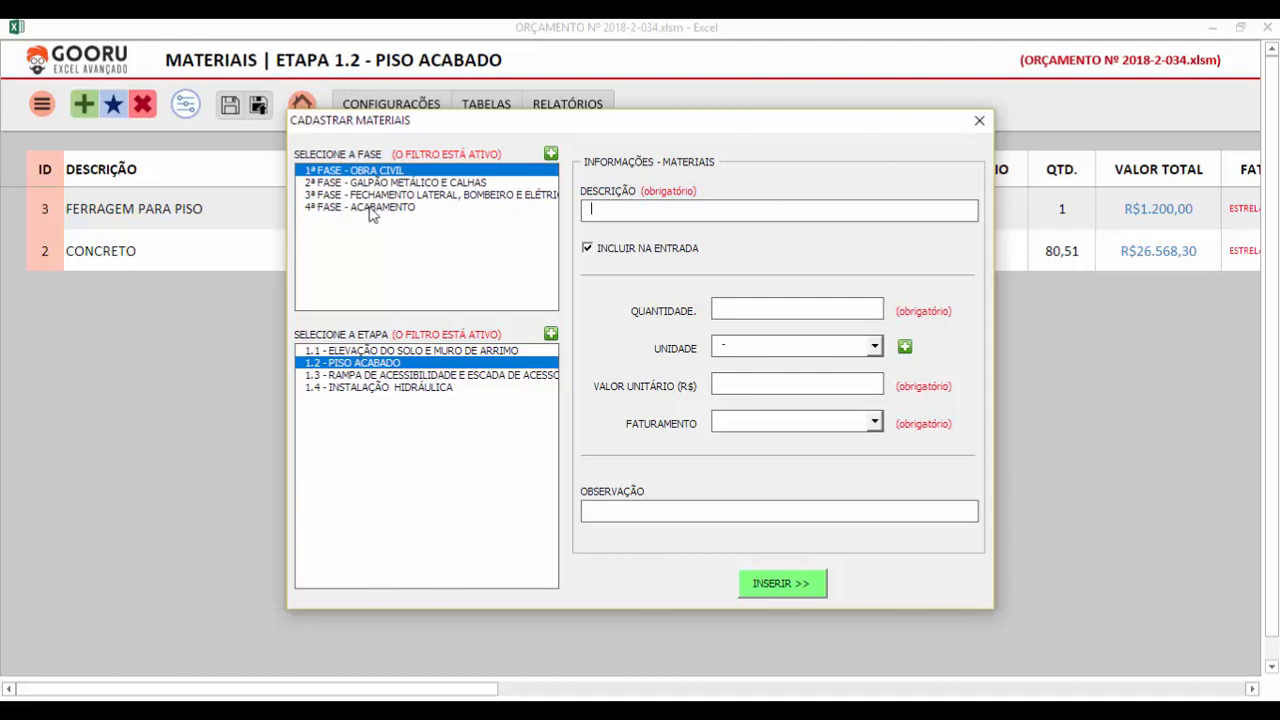
{"action": "left_click_drag", "start_coordinate": [446, 128], "coordinate": [462, 130]}
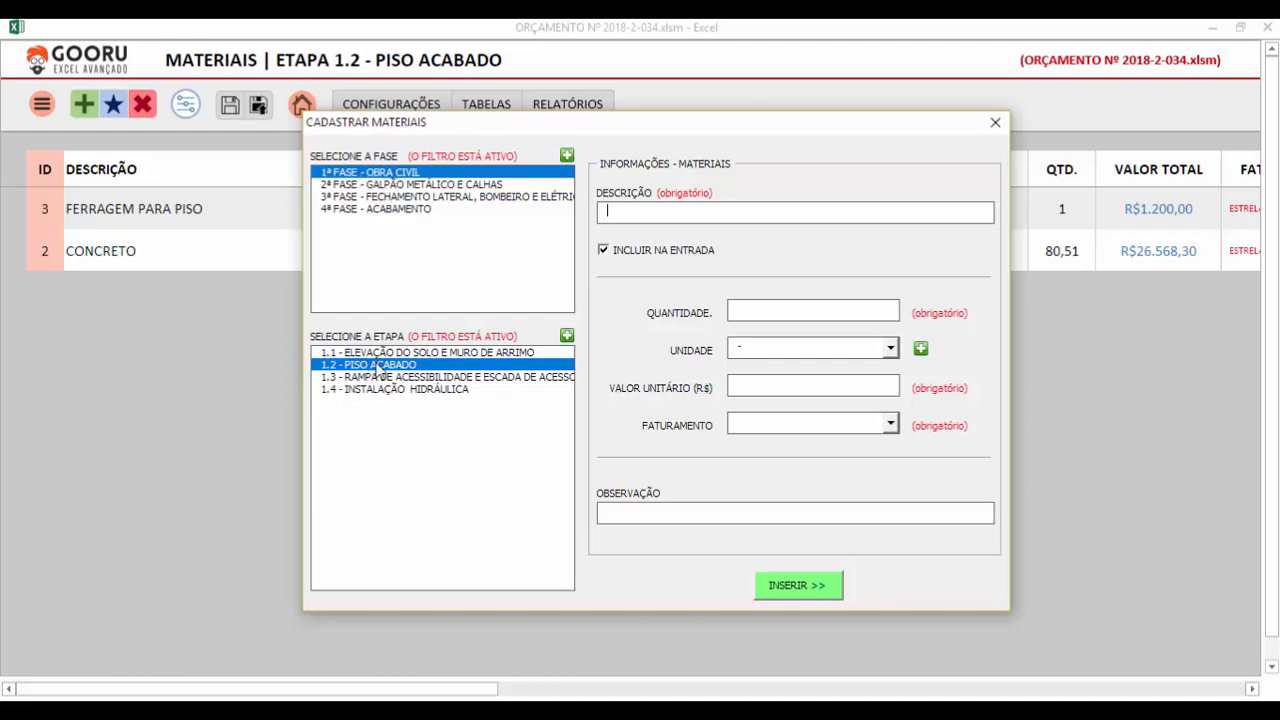
{"action": "left_click", "coordinate": [1004, 122]}
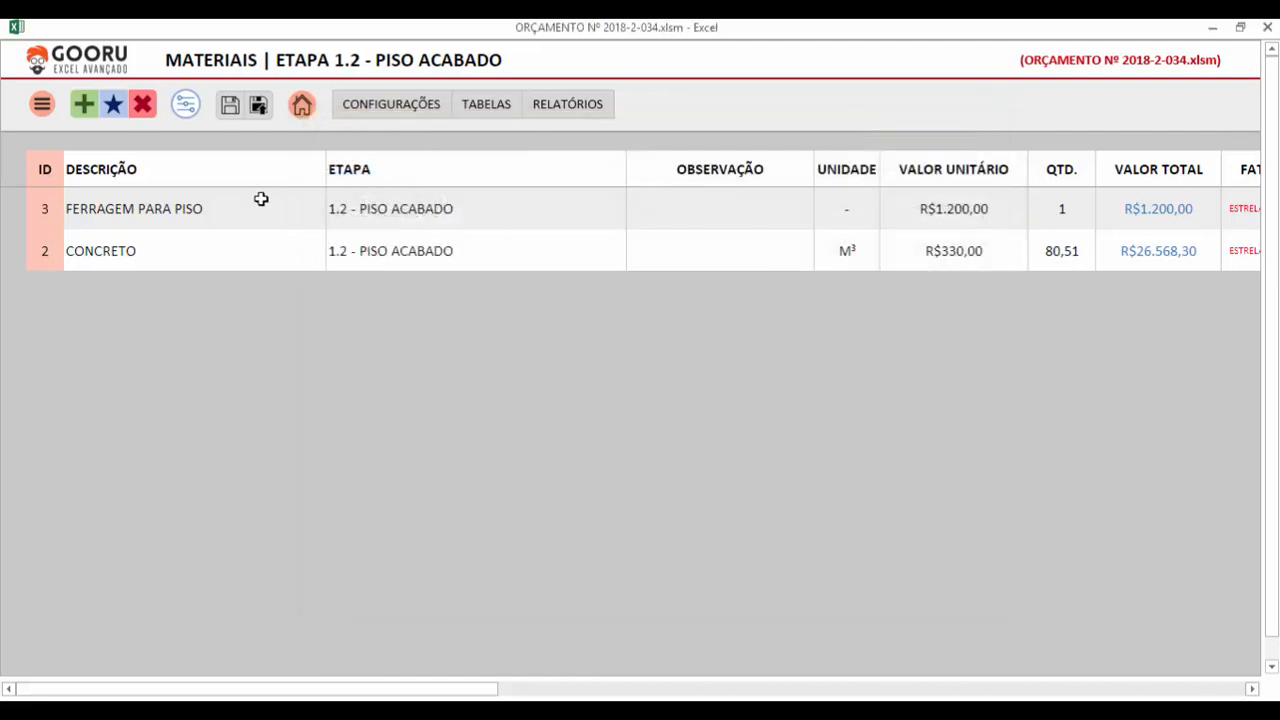
- Try reassigning the material FERRAGEM PARA PISO to the 3ª FASE and stage 3.3 - ACABAMENTO, closing the edit form without saving
{"action": "left_click", "coordinate": [203, 222]}
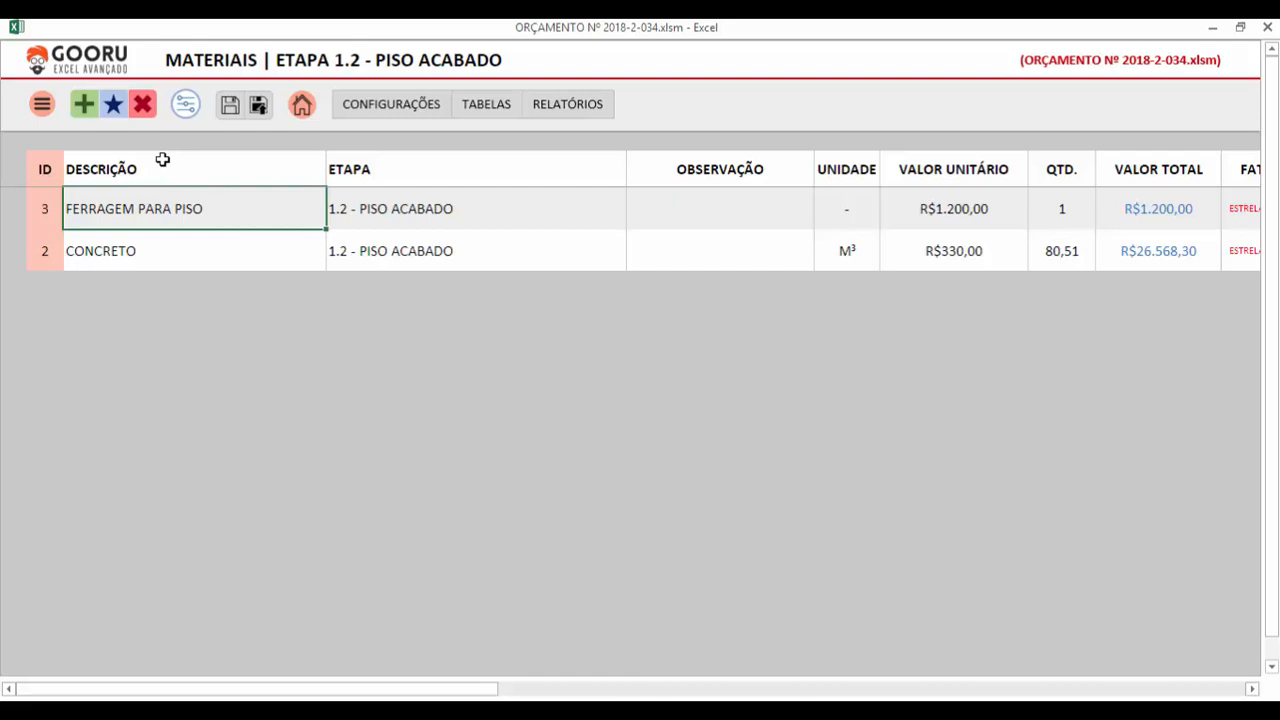
{"action": "left_click", "coordinate": [106, 110]}
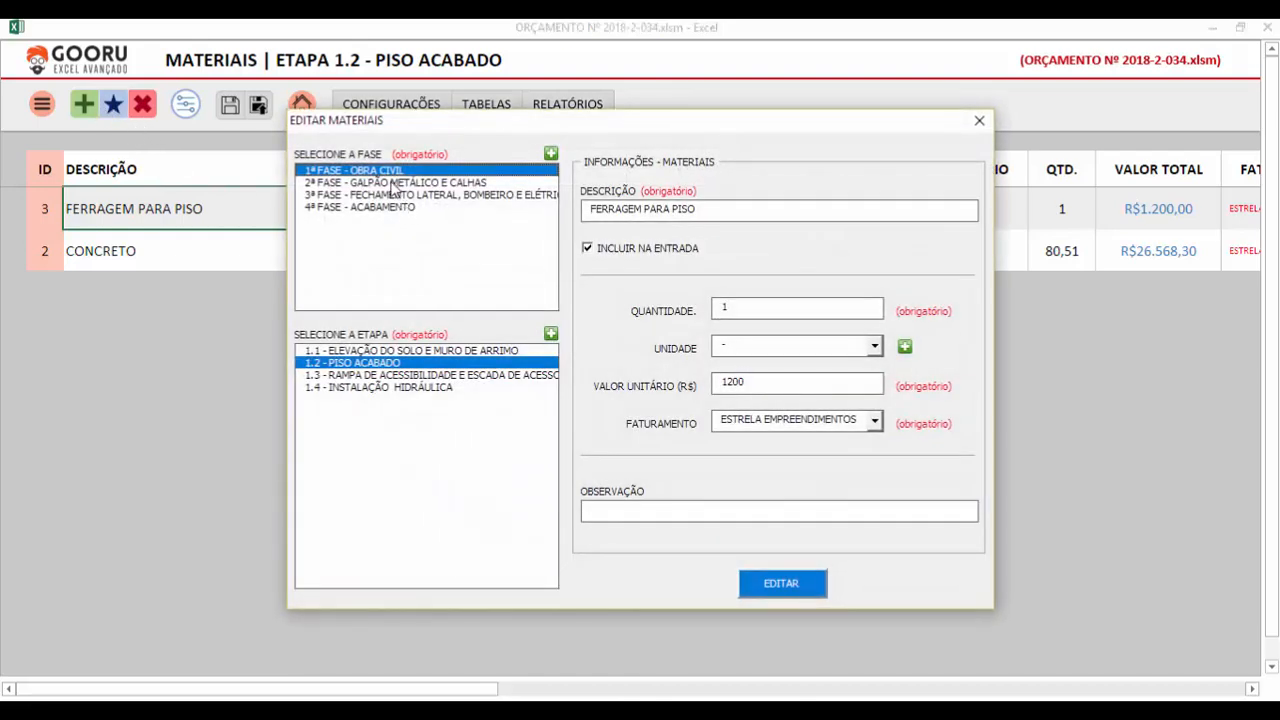
{"action": "left_click", "coordinate": [390, 194]}
{"action": "left_click", "coordinate": [390, 387]}
{"action": "left_click", "coordinate": [389, 352]}
{"action": "left_click", "coordinate": [383, 388]}
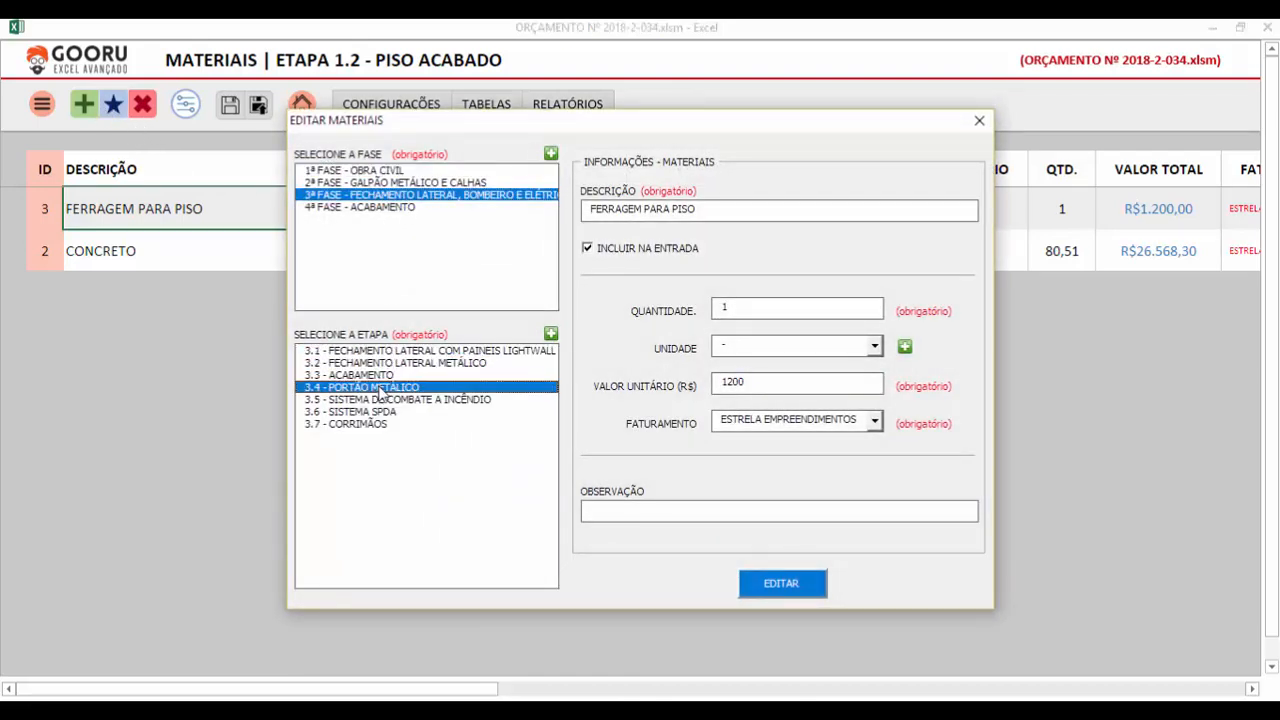
{"action": "left_click", "coordinate": [379, 411]}
{"action": "left_click", "coordinate": [385, 375]}
{"action": "left_click", "coordinate": [387, 352]}
{"action": "left_click", "coordinate": [386, 377]}
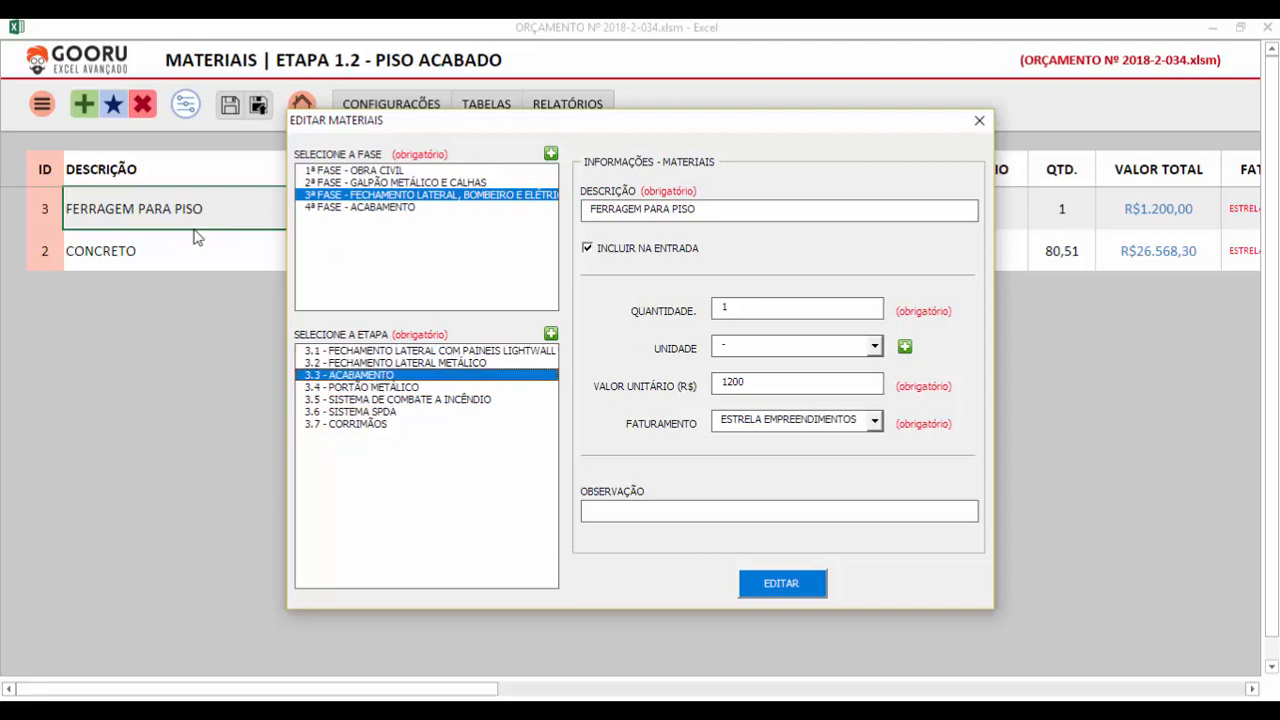
{"action": "left_click", "coordinate": [979, 128]}
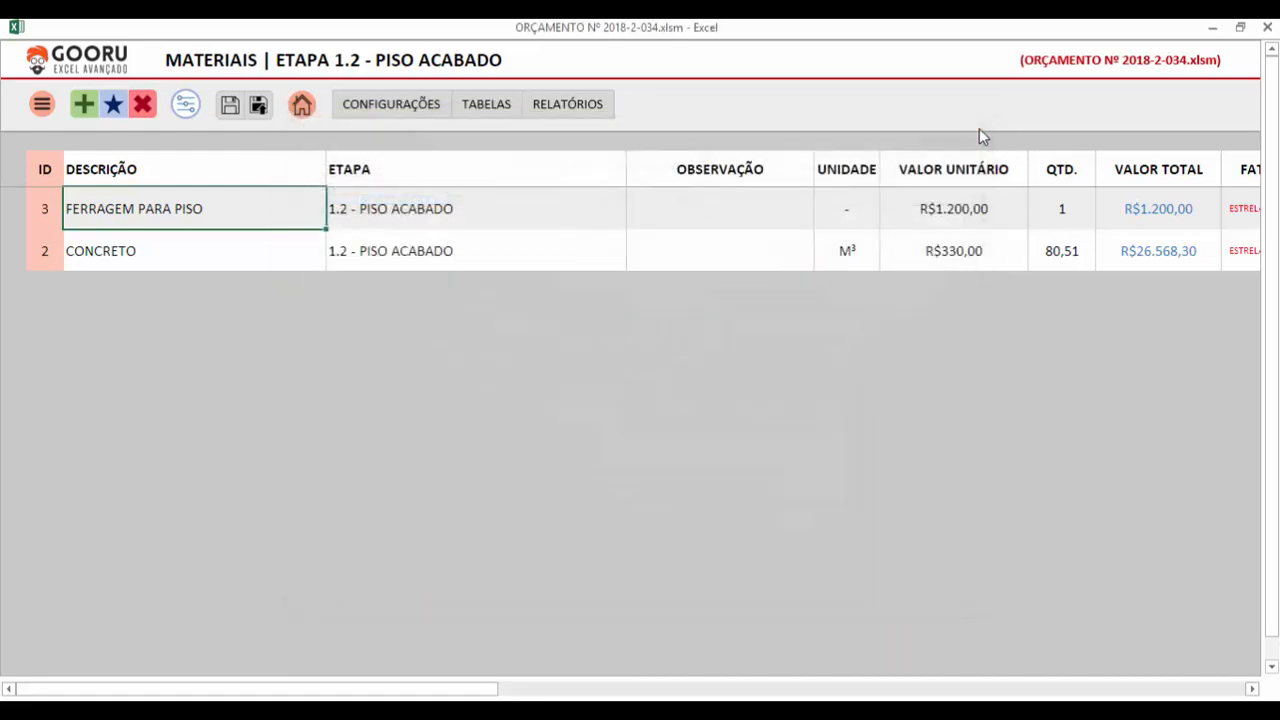
- Clear the stage filter while keeping the 1ª FASE - OBRA CIVIL phase filter, and close the filter dialog
{"action": "left_click", "coordinate": [191, 112]}
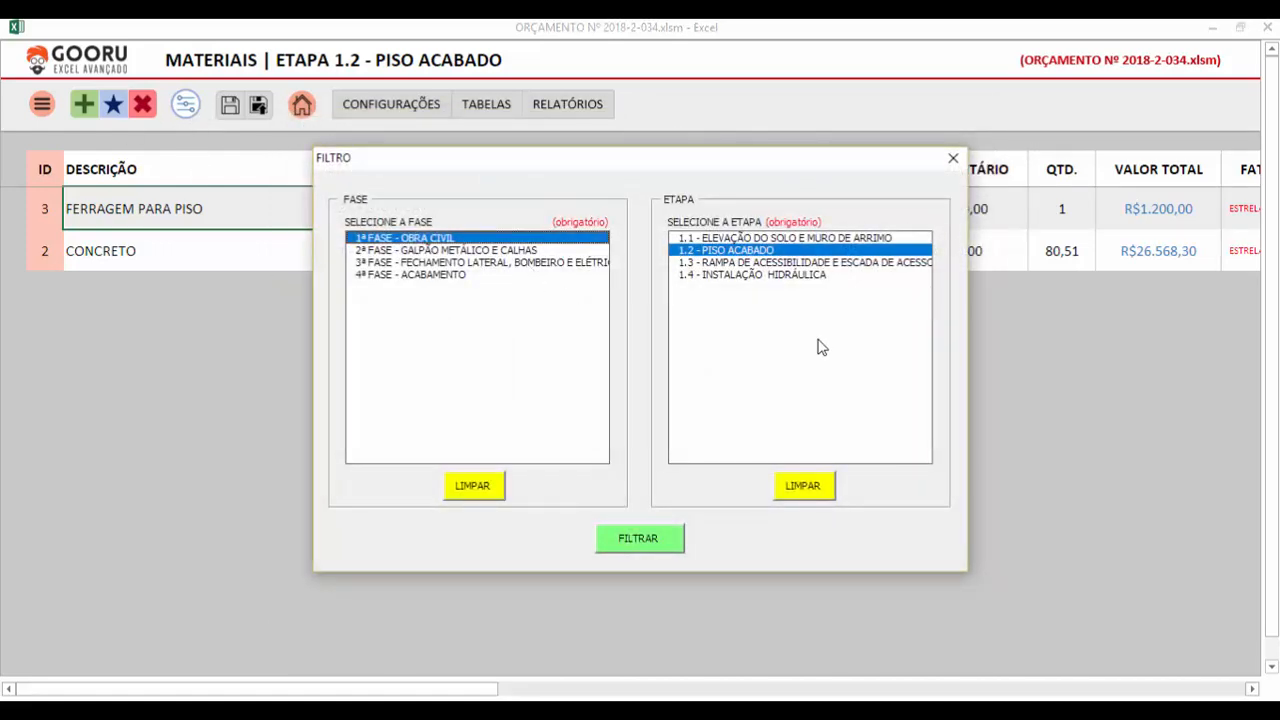
{"action": "left_click", "coordinate": [818, 492]}
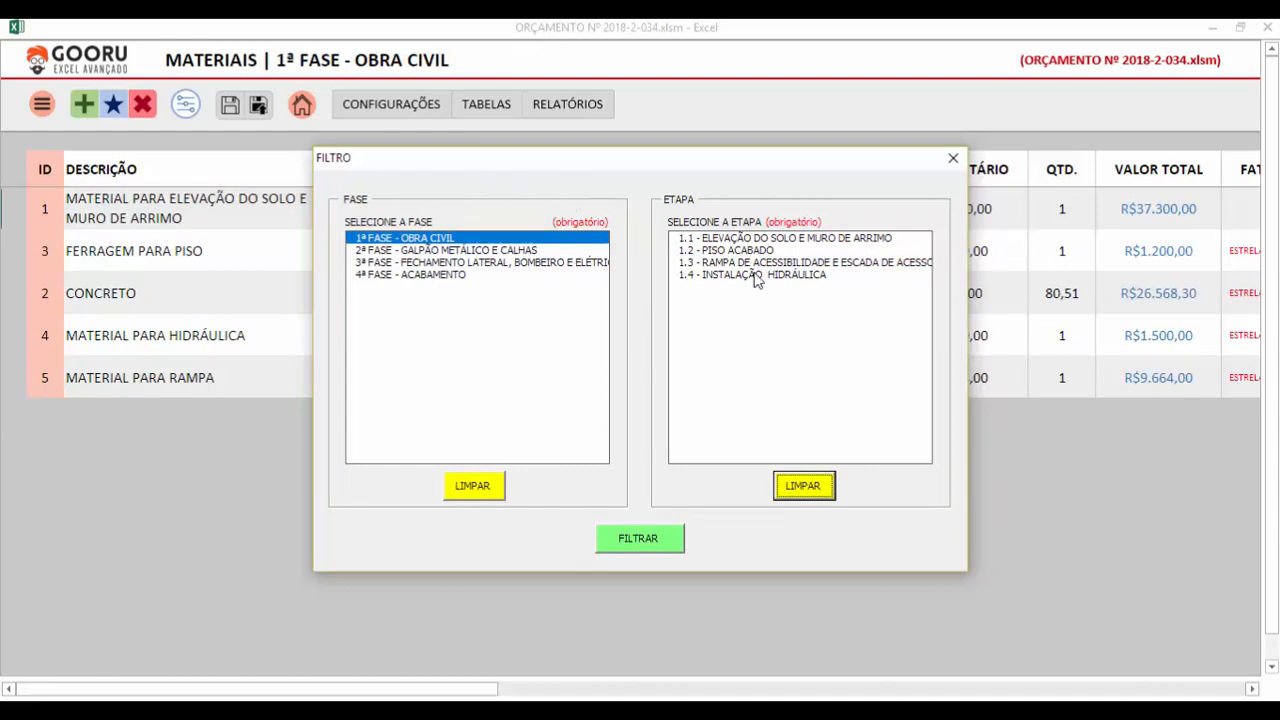
{"action": "left_click", "coordinate": [947, 167]}
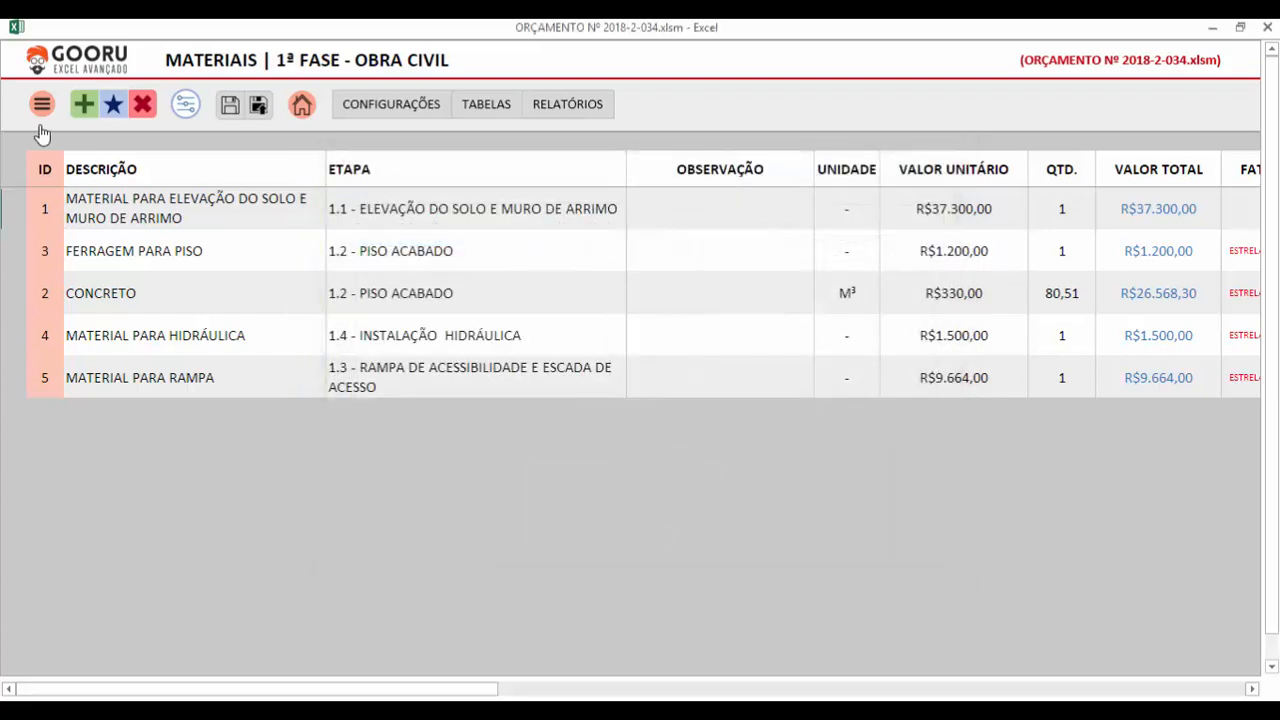
- Check which stages can be chosen in the new-material form under the phase-only filter, closing it without inserting anything
{"action": "left_click", "coordinate": [85, 105]}
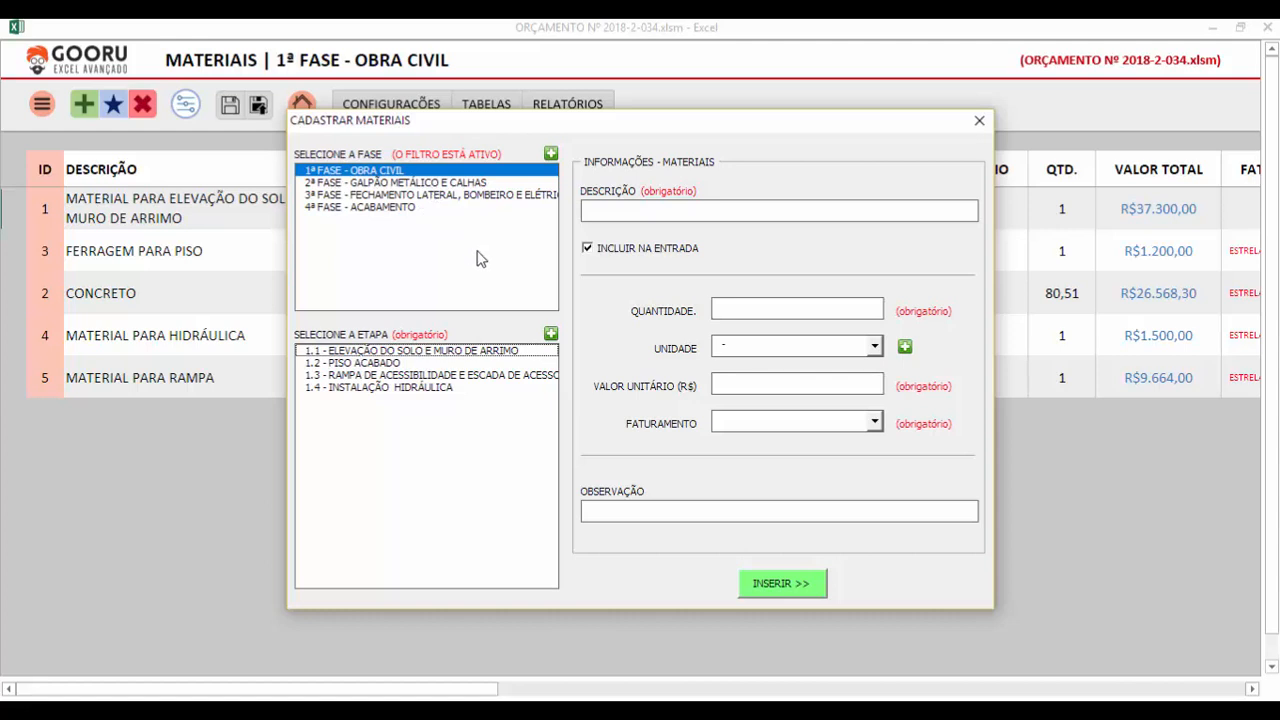
{"action": "left_click", "coordinate": [468, 375]}
{"action": "left_click_drag", "start_coordinate": [391, 364], "coordinate": [379, 391]}
{"action": "key", "text": "Up"}
{"action": "key", "text": "Up"}
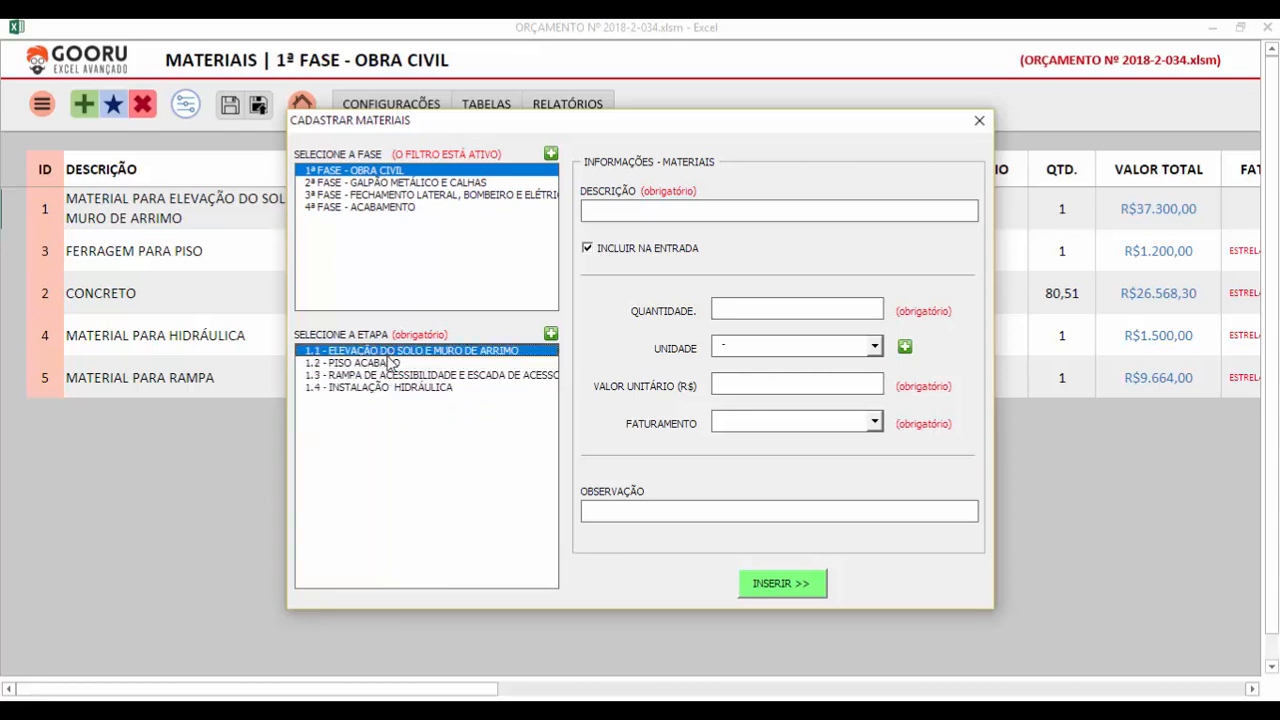
{"action": "left_click", "coordinate": [979, 121]}
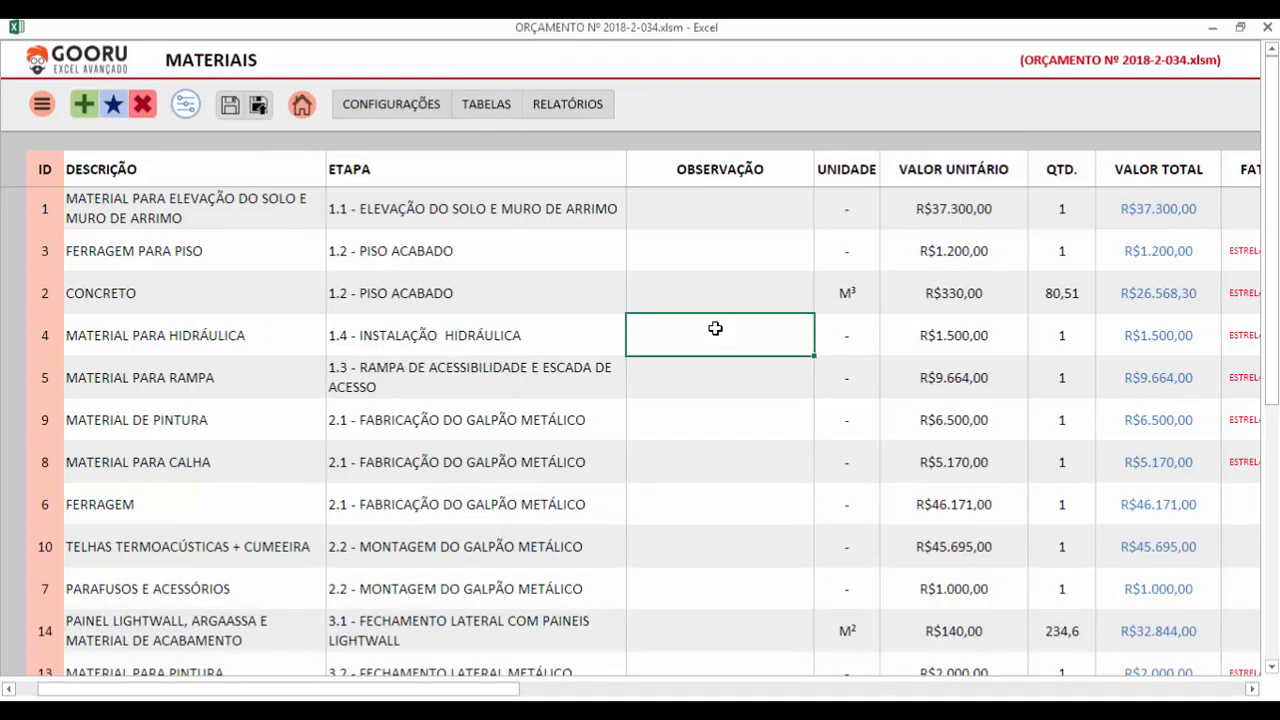
- Examine the FERRAGEM PARA PISO row's cells from the description across to the unit and total values
{"action": "left_click_drag", "start_coordinate": [90, 258], "coordinate": [914, 263]}
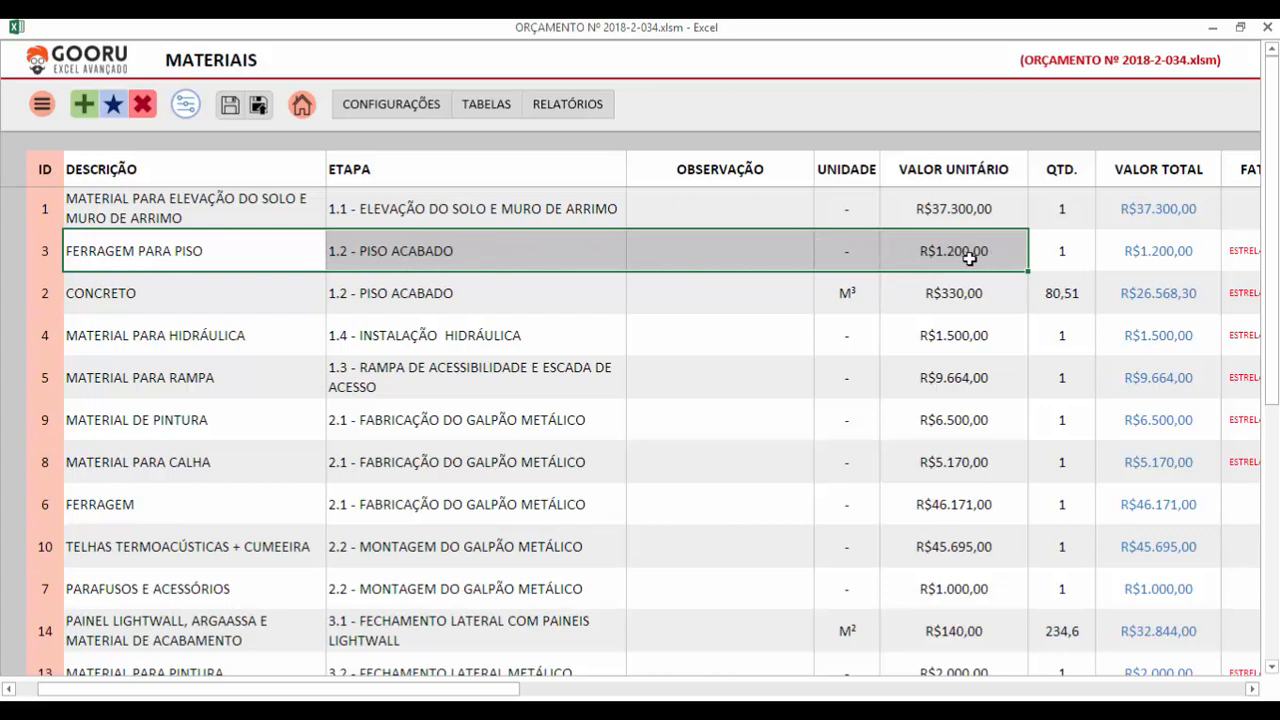
{"action": "left_click_drag", "start_coordinate": [968, 256], "coordinate": [173, 238]}
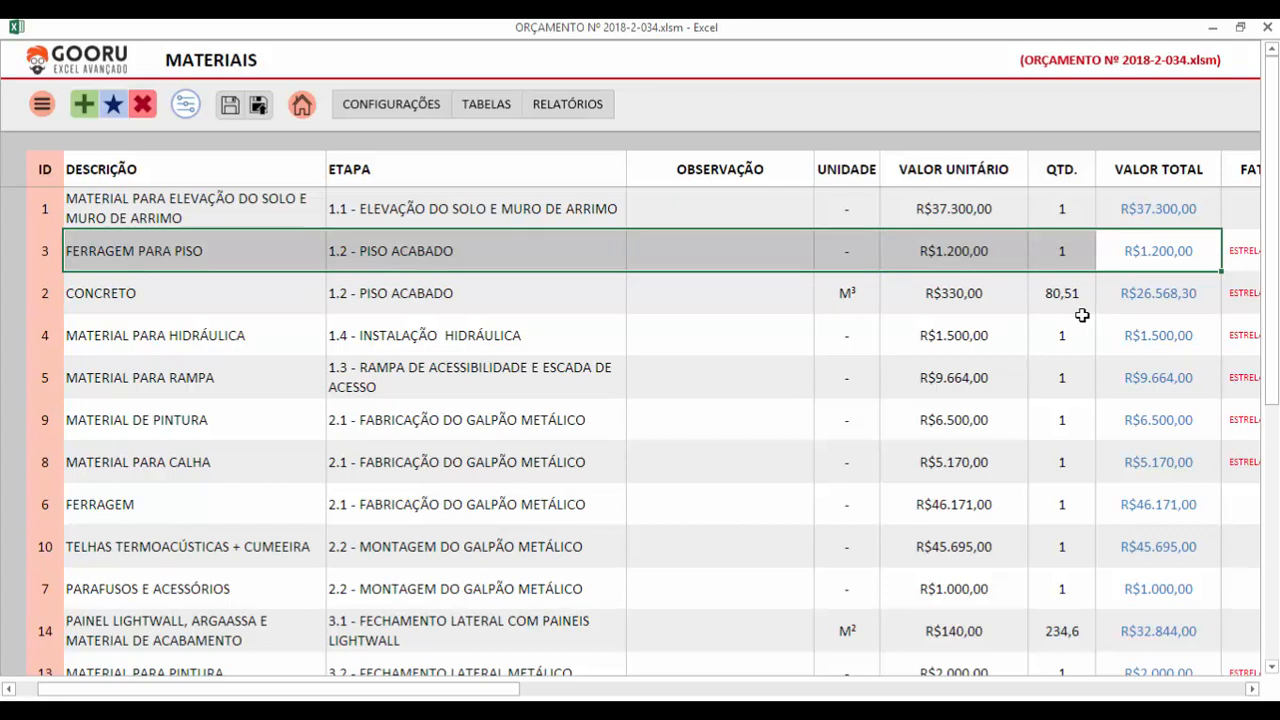
{"action": "left_click", "coordinate": [216, 257]}
{"action": "key", "text": "Right"}
{"action": "key", "text": "Right"}
{"action": "key", "text": "Right"}
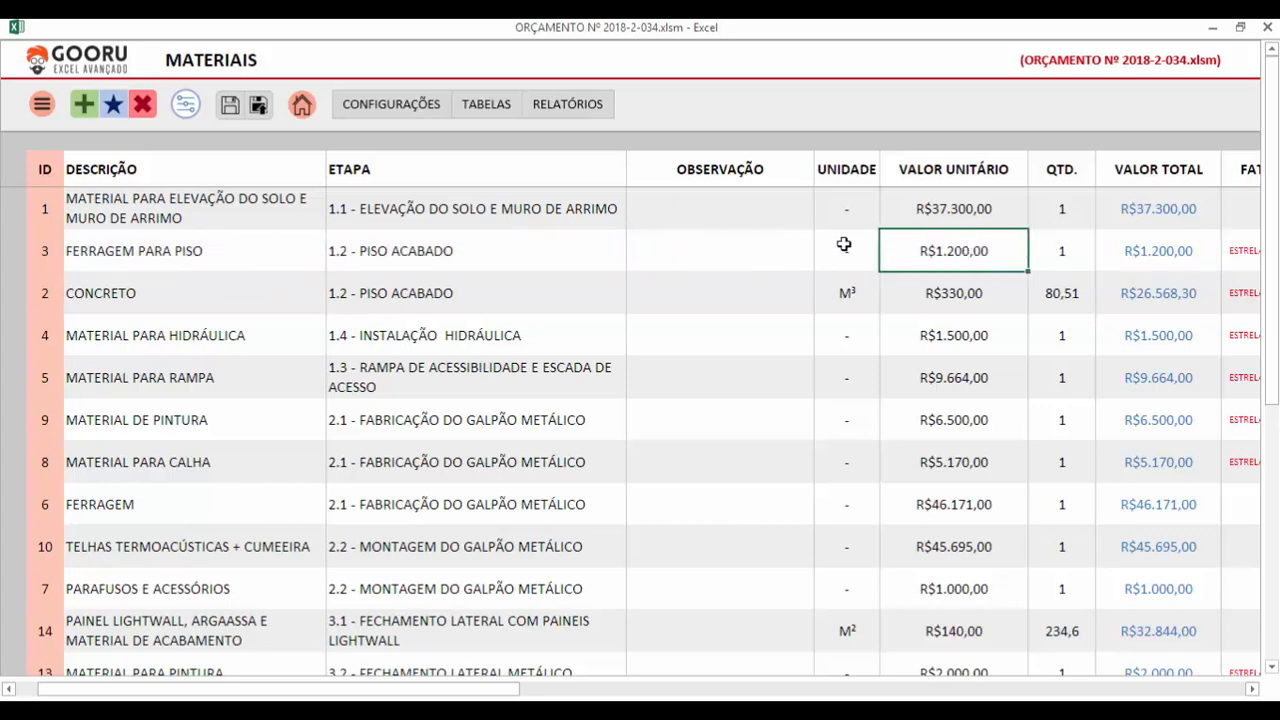
{"action": "left_click", "coordinate": [232, 249]}
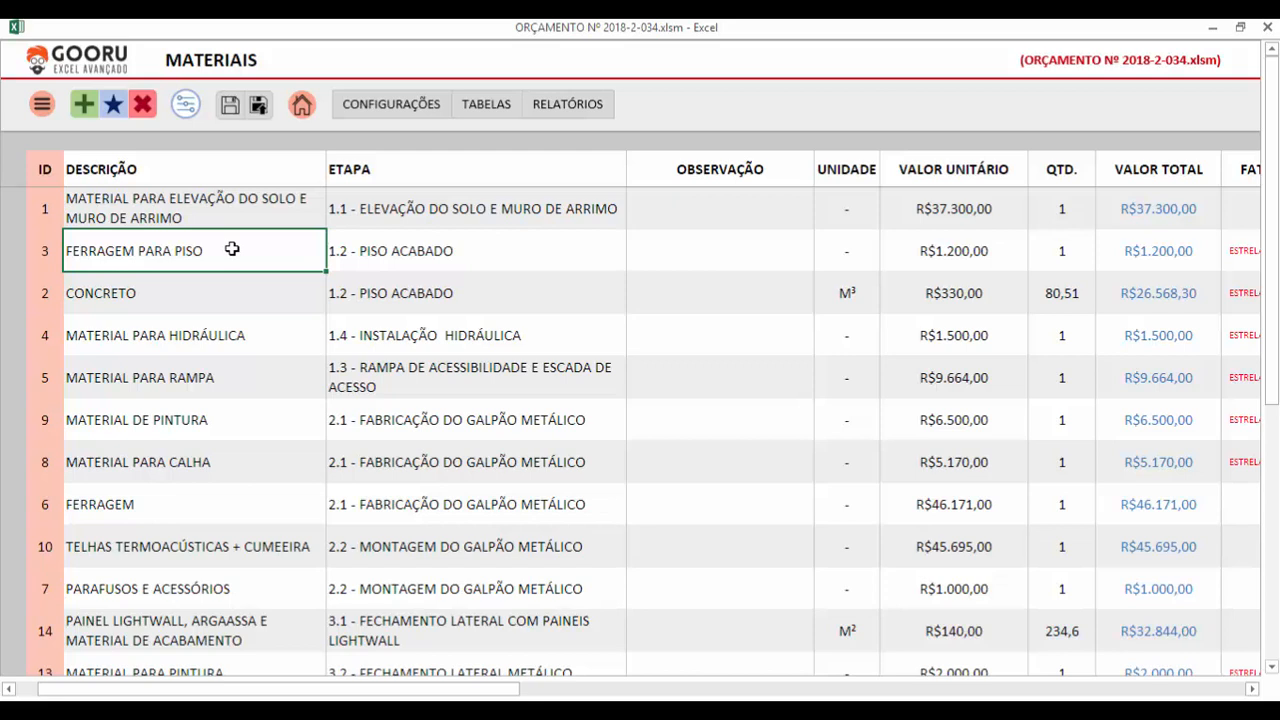
{"action": "left_click_drag", "start_coordinate": [232, 249], "coordinate": [977, 247]}
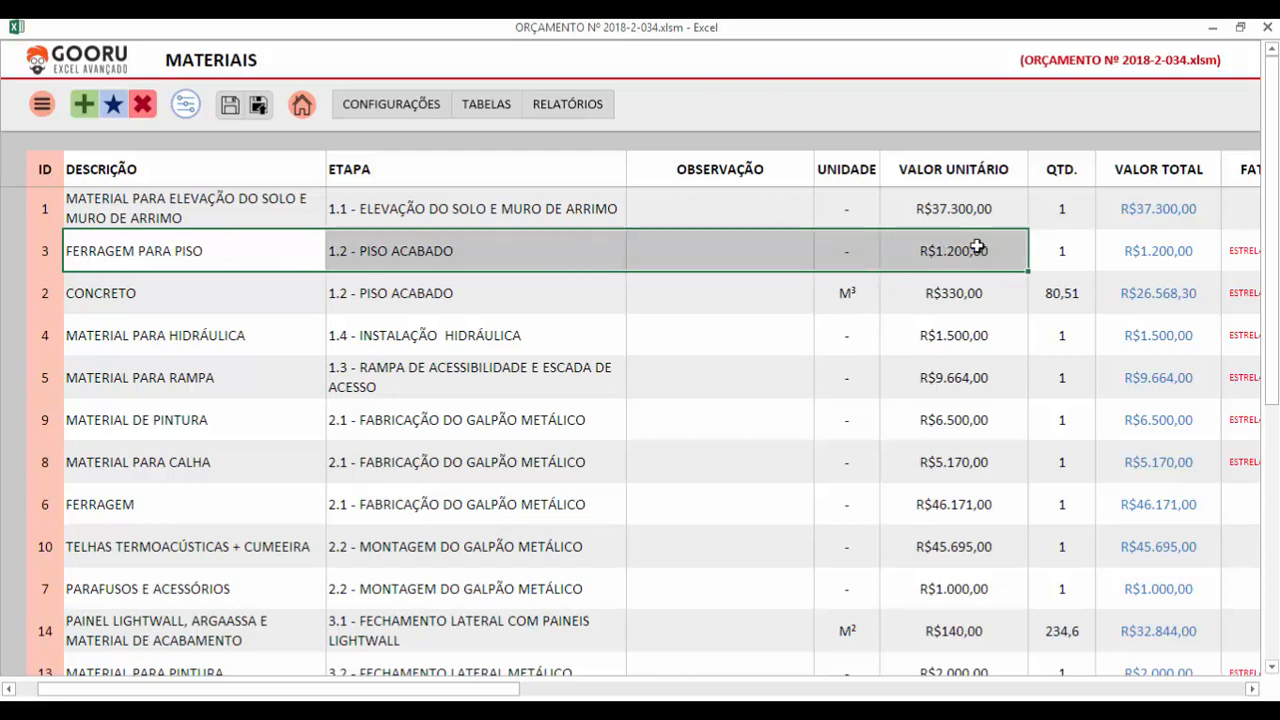
- Review the quantity and unit value of FERRAGEM PARA PISO in its edit form, closing it without changes
{"action": "left_click", "coordinate": [151, 258]}
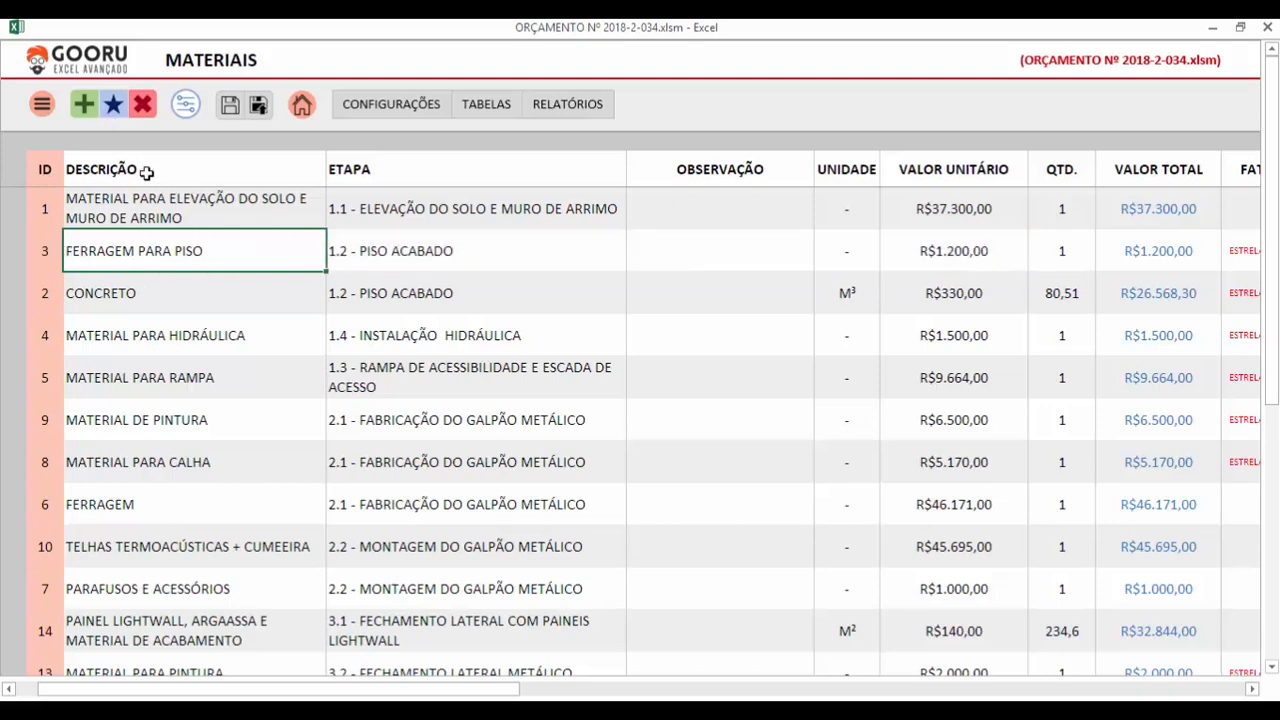
{"action": "left_click", "coordinate": [114, 110]}
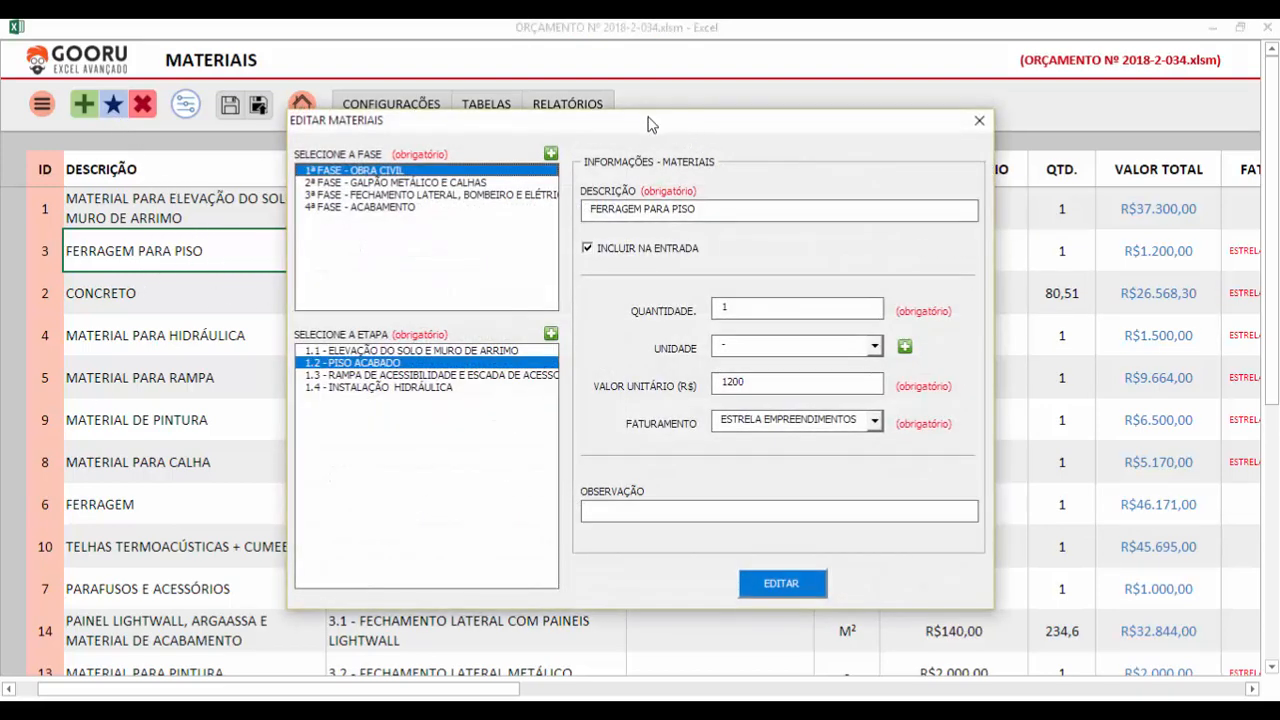
{"action": "left_click_drag", "start_coordinate": [650, 126], "coordinate": [726, 106]}
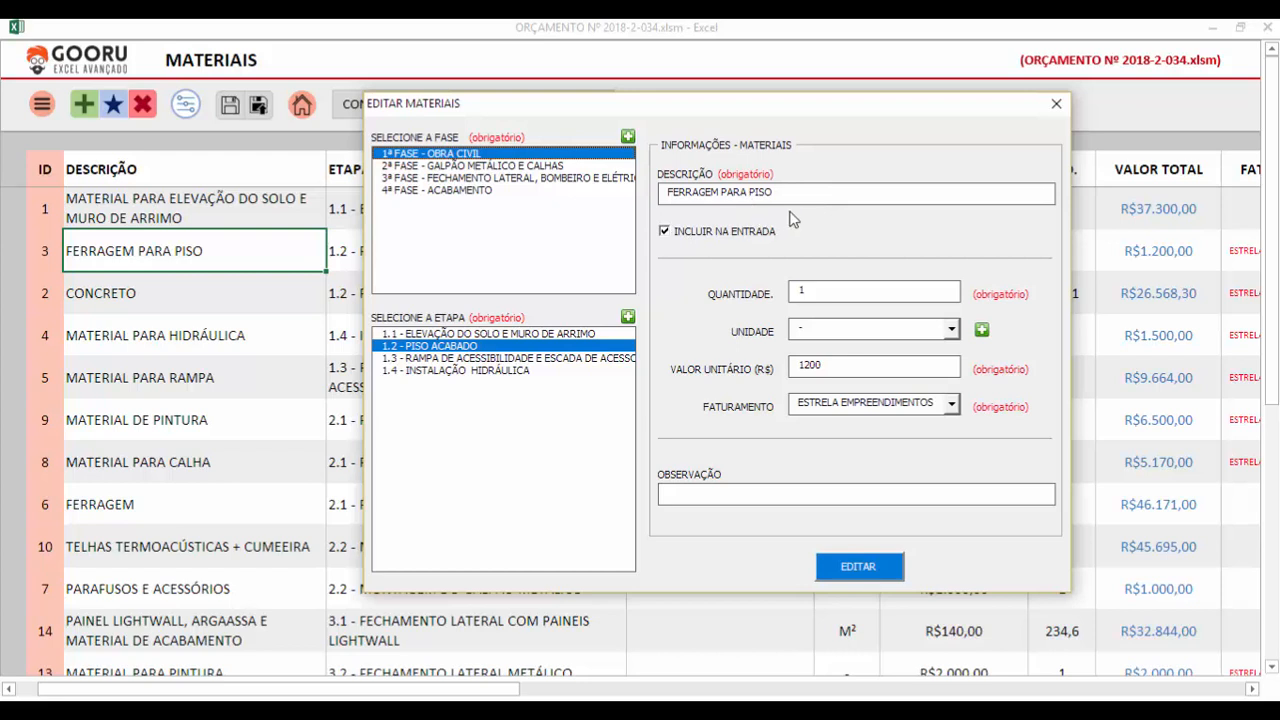
{"action": "left_click", "coordinate": [828, 363]}
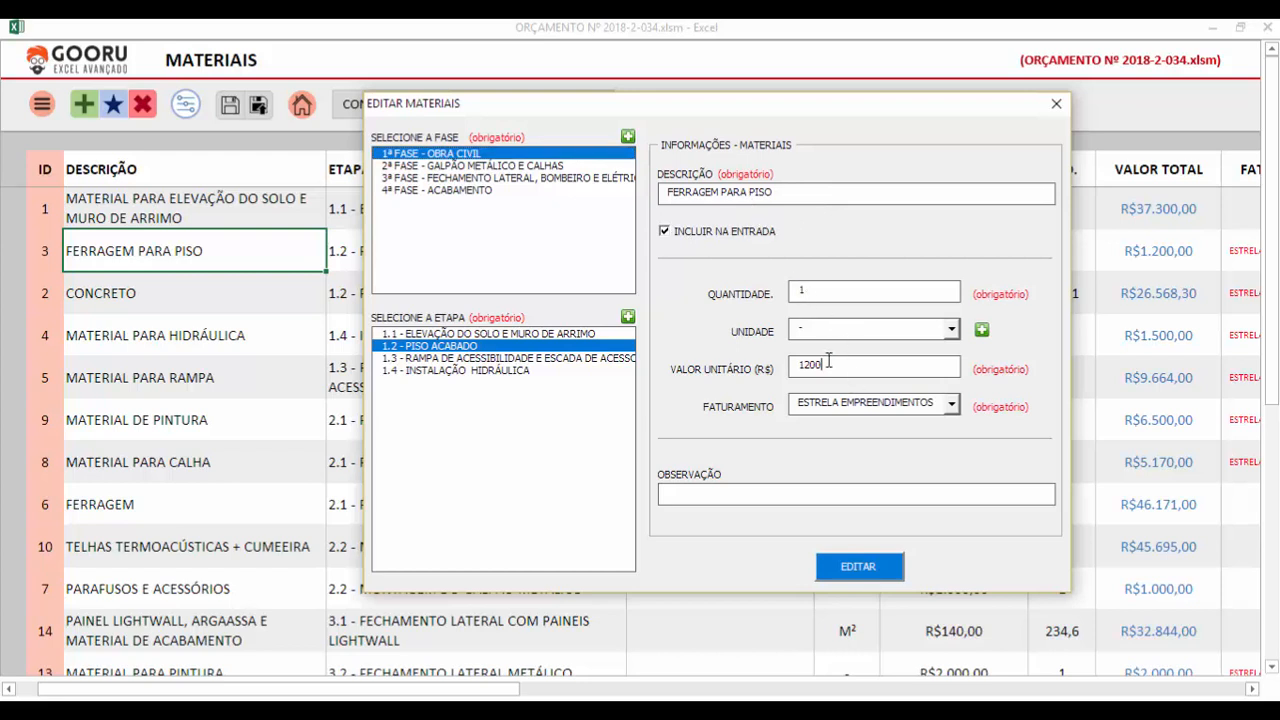
{"action": "left_click_drag", "start_coordinate": [830, 366], "coordinate": [795, 366]}
{"action": "left_click", "coordinate": [851, 295]}
{"action": "left_click_drag", "start_coordinate": [852, 366], "coordinate": [777, 367]}
{"action": "left_click", "coordinate": [829, 366]}
{"action": "left_click", "coordinate": [1055, 105]}
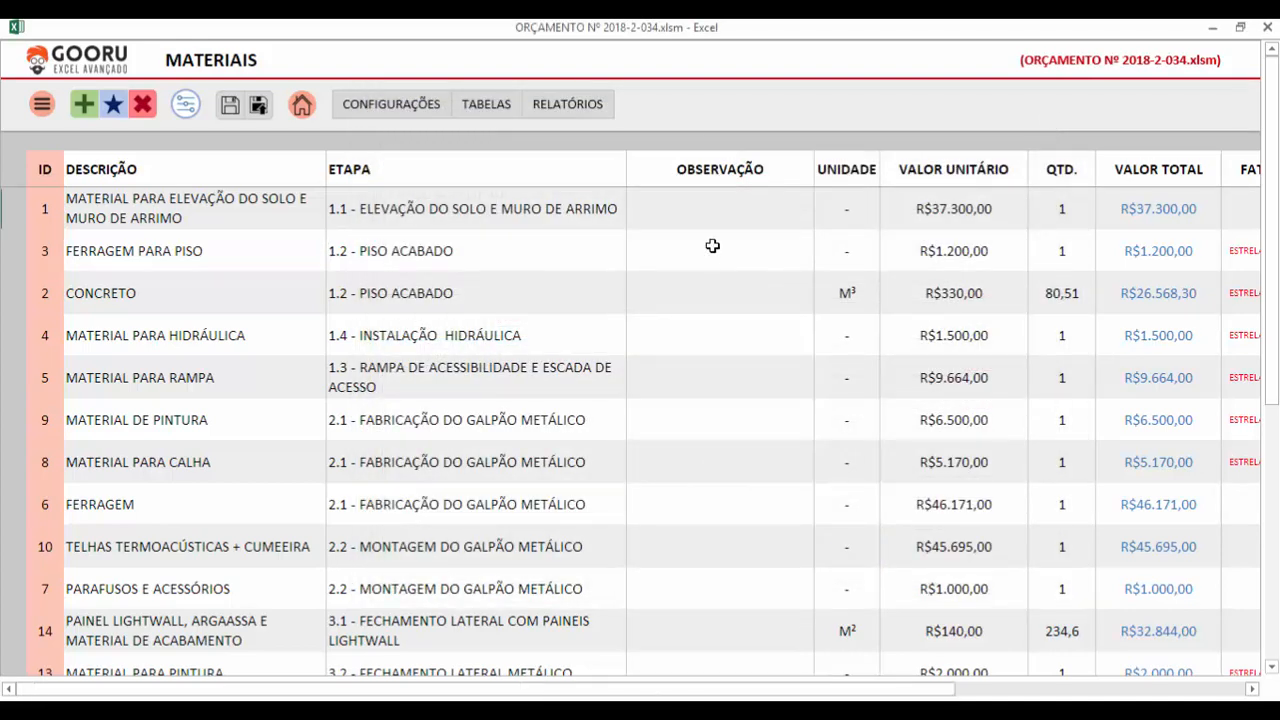
- Switch to the CONSUMÍVEIS table and view its registration form, closing it without inserting a record
{"action": "left_click", "coordinate": [498, 110]}
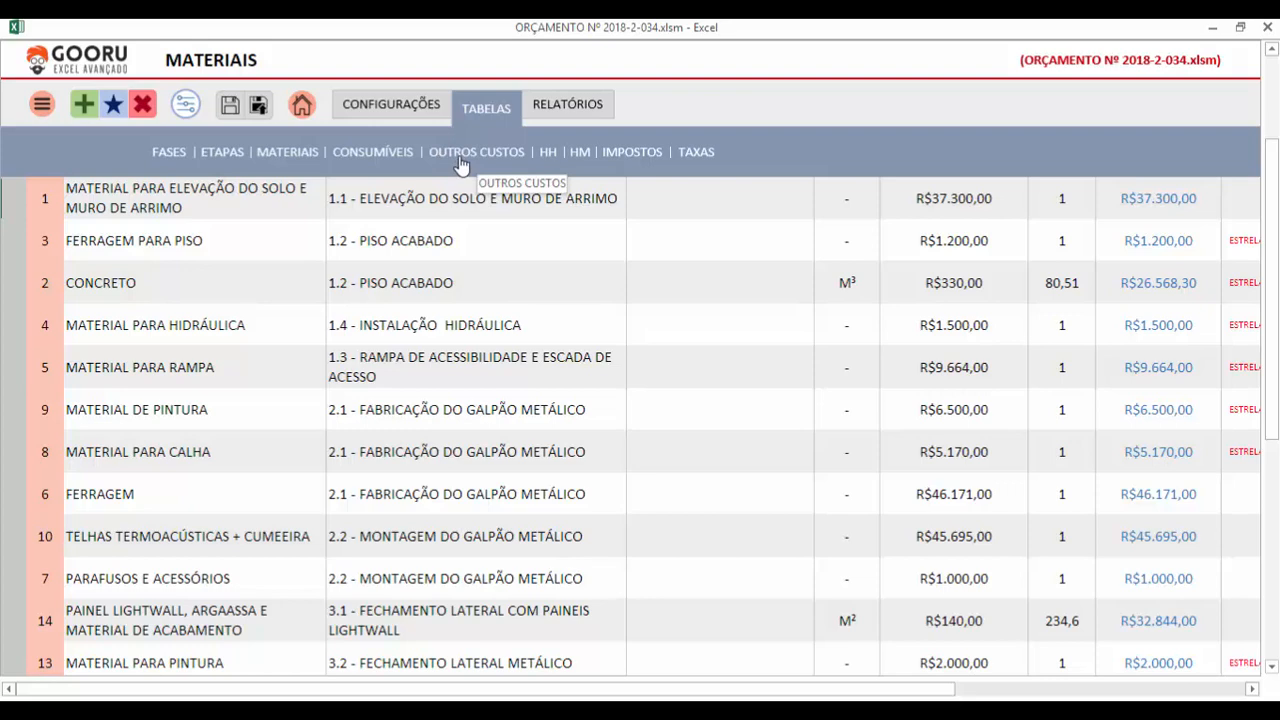
{"action": "left_click", "coordinate": [374, 155]}
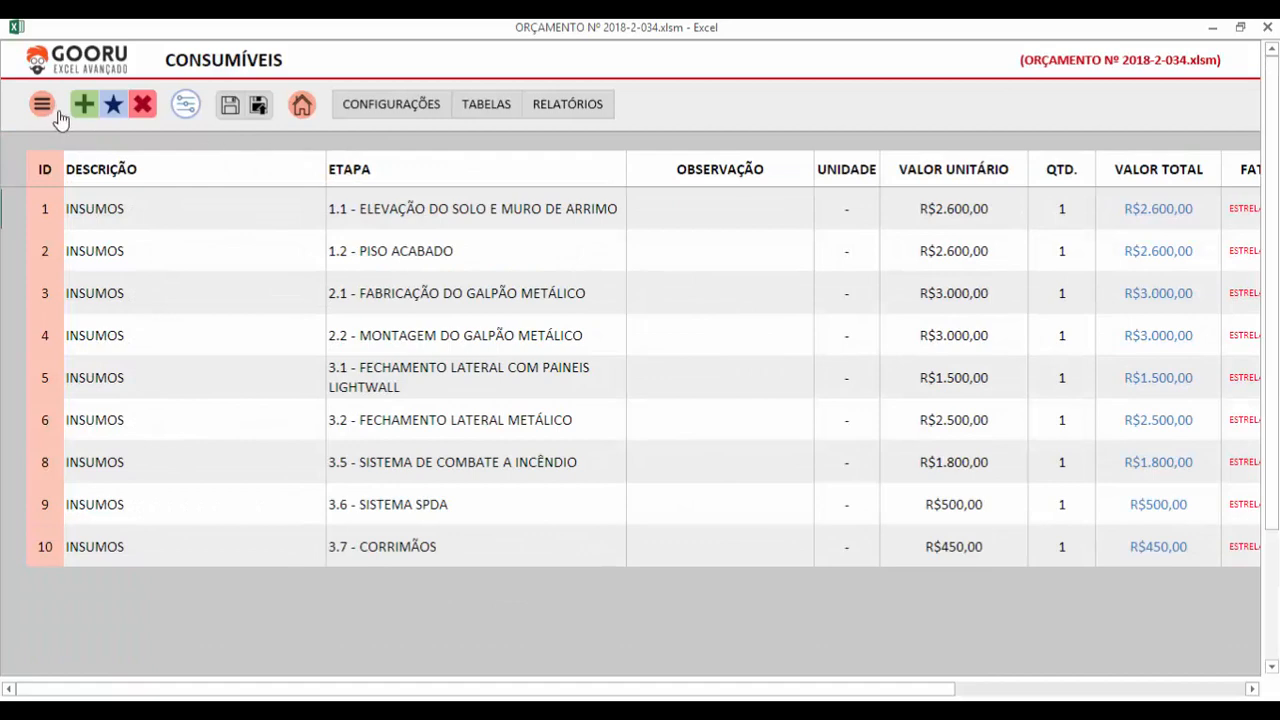
{"action": "left_click", "coordinate": [84, 105]}
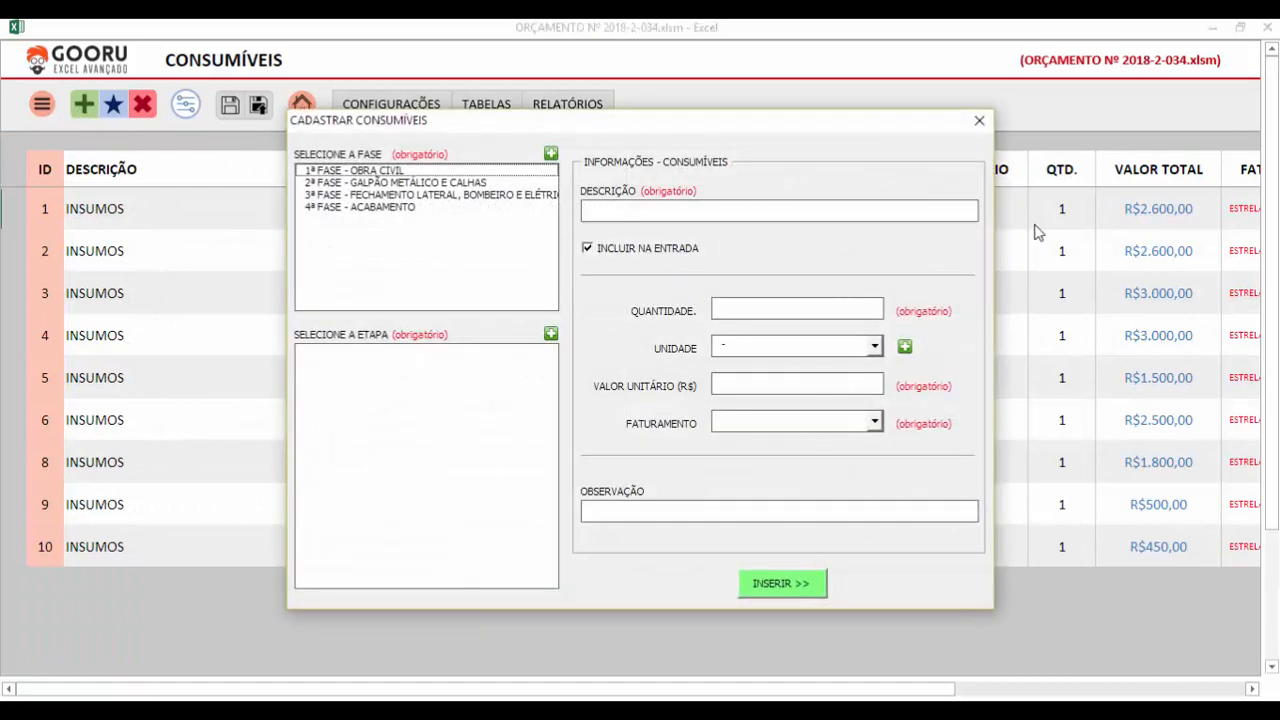
{"action": "left_click", "coordinate": [980, 120]}
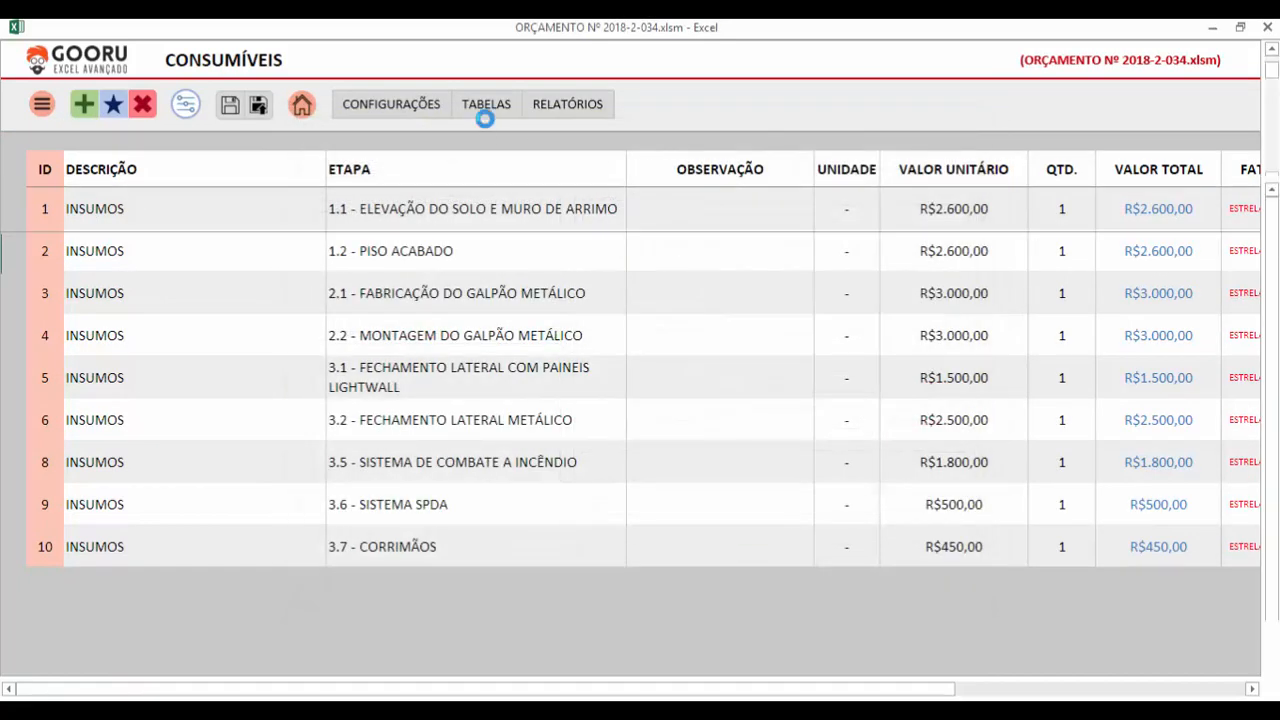
- Switch to the OUTROS CUSTOS table and view its registration form, closing it without inserting a record
{"action": "left_click", "coordinate": [486, 120]}
{"action": "left_click", "coordinate": [477, 152]}
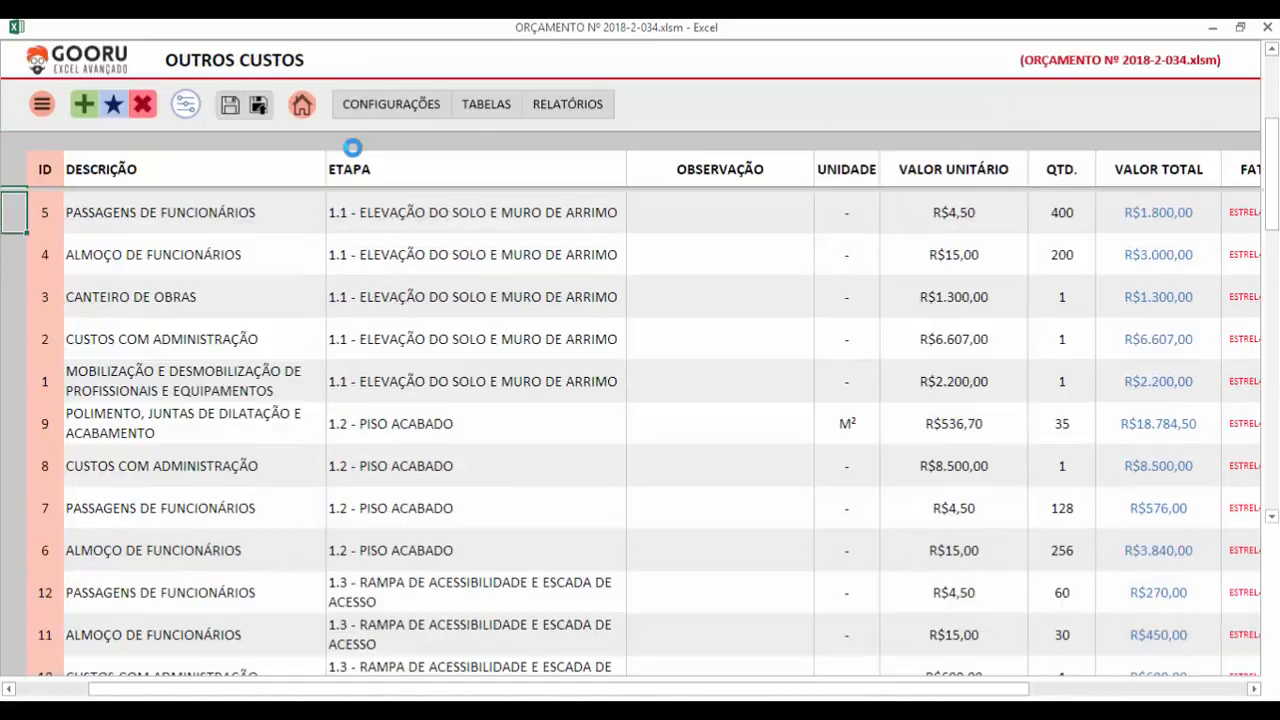
{"action": "left_click", "coordinate": [83, 106]}
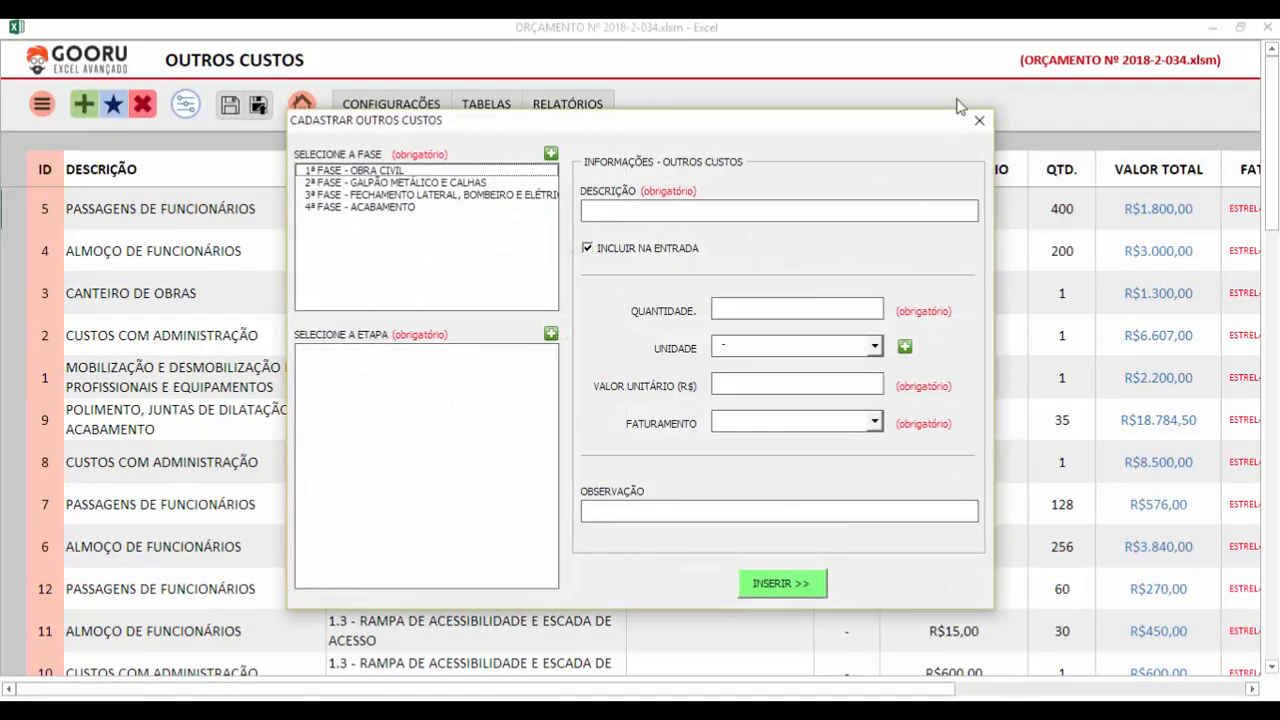
{"action": "left_click", "coordinate": [970, 122]}
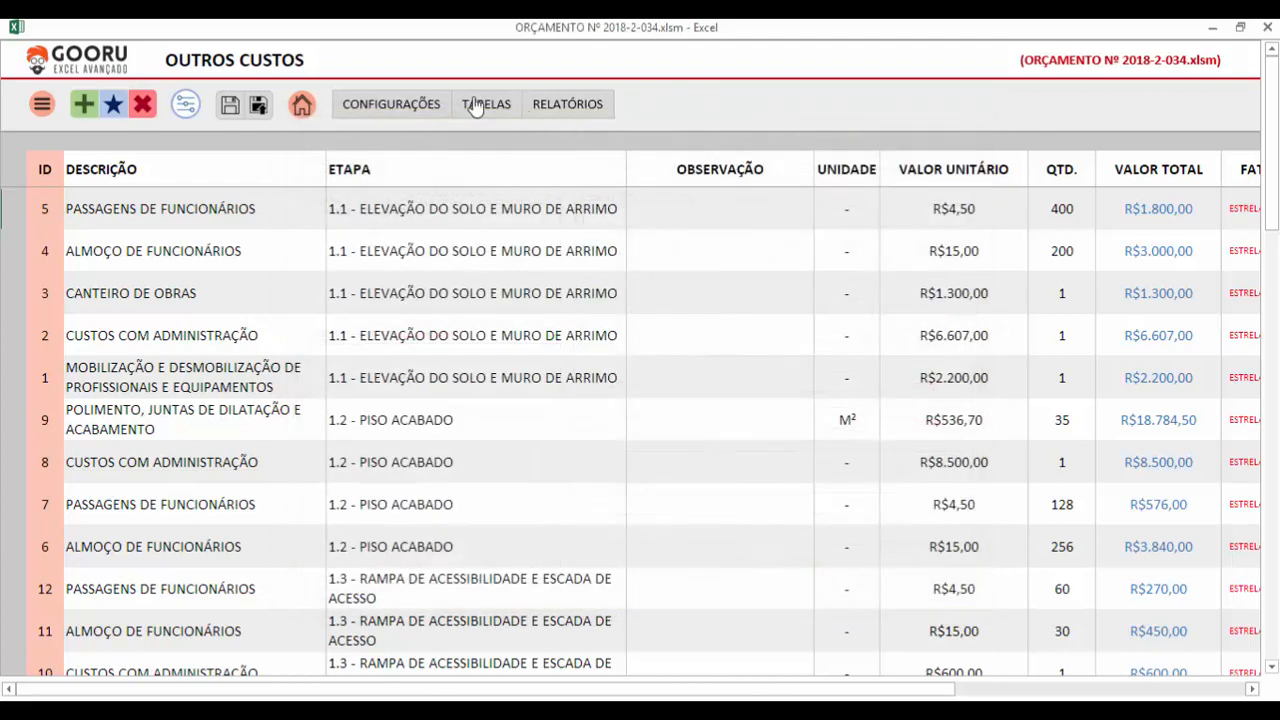
- Show the list of available budget tables from the OUTROS CUSTOS table
{"action": "left_click", "coordinate": [473, 100]}
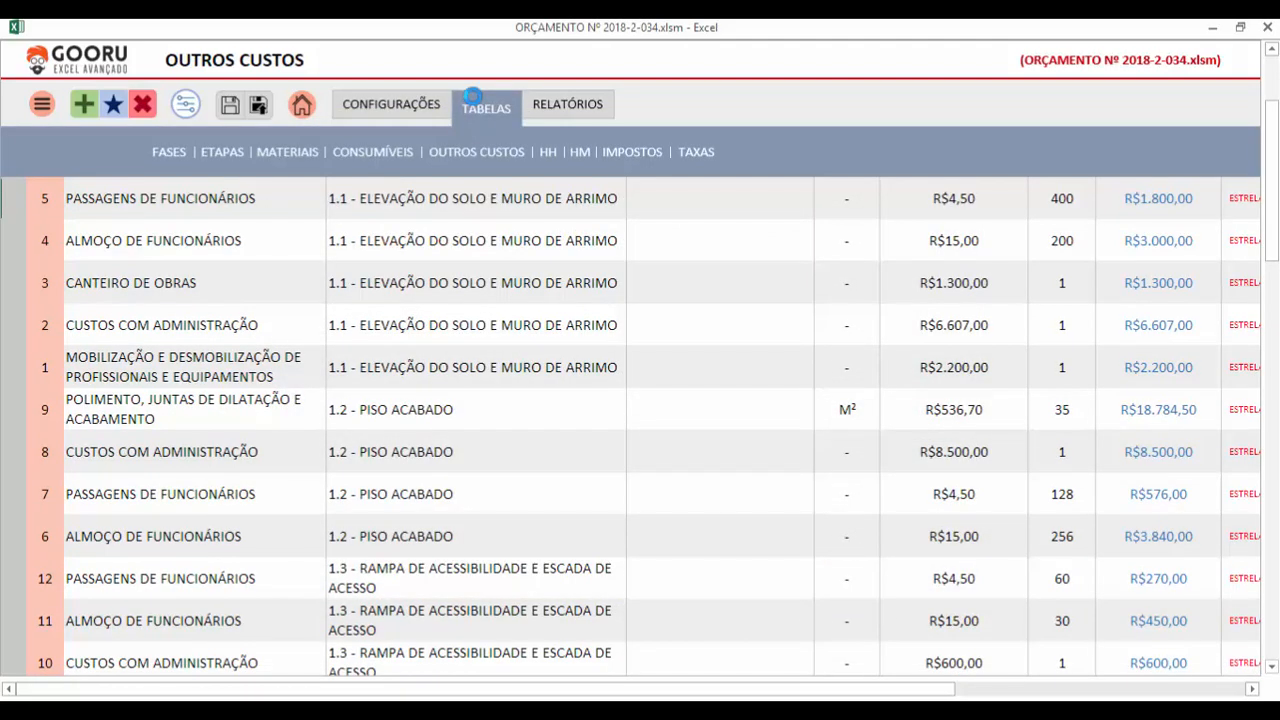